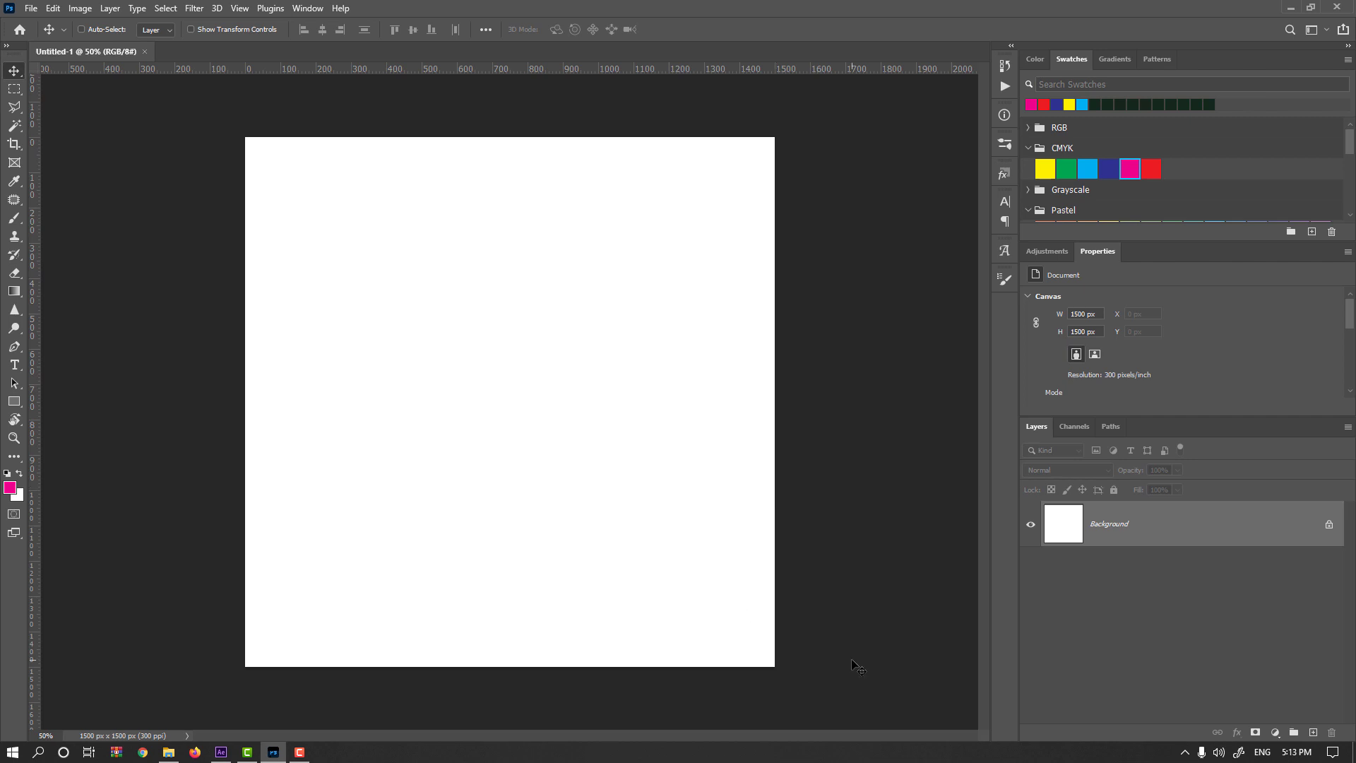
# Draw a magenta rectangle shape about 642 by 290 px near the middle of the canvas.
pyautogui.click(14, 401)
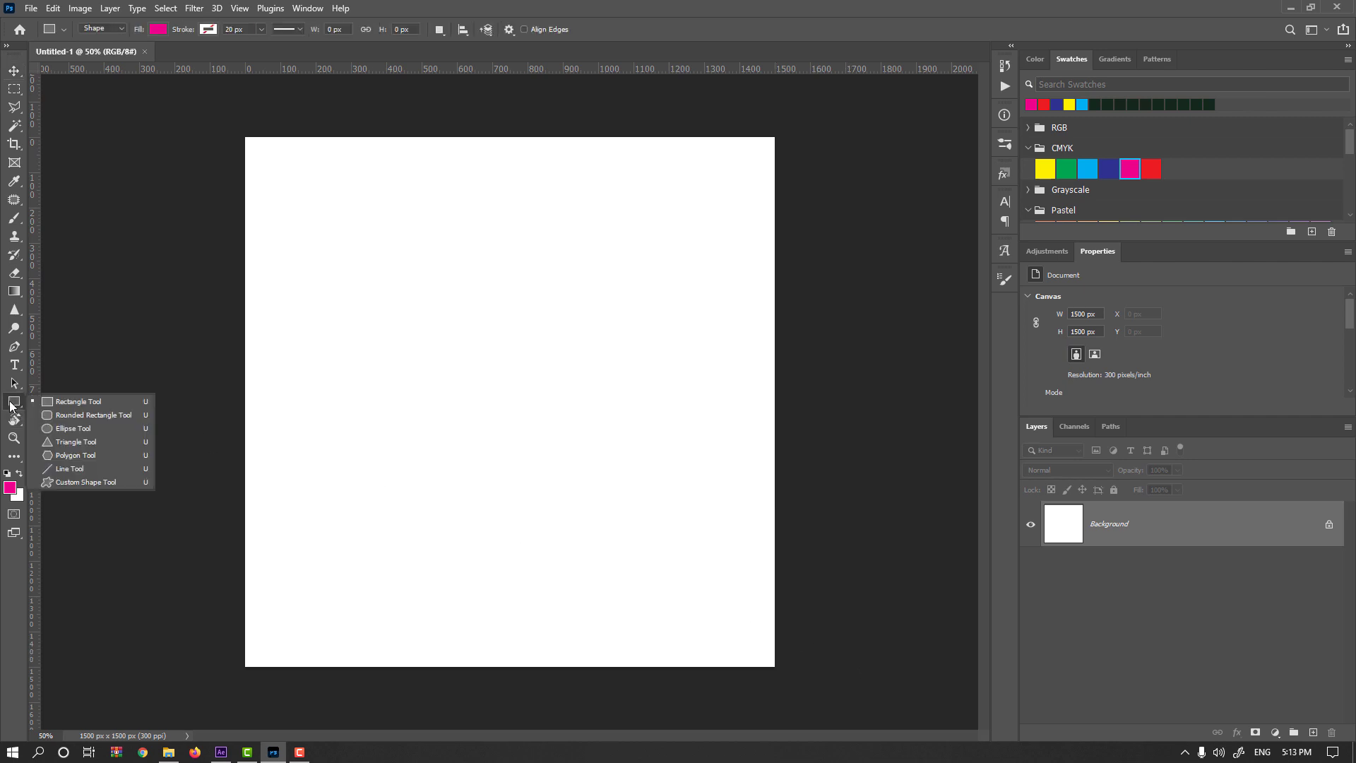
pyautogui.click(60, 397)
pyautogui.moveTo(473, 338); pyautogui.dragTo(699, 440)
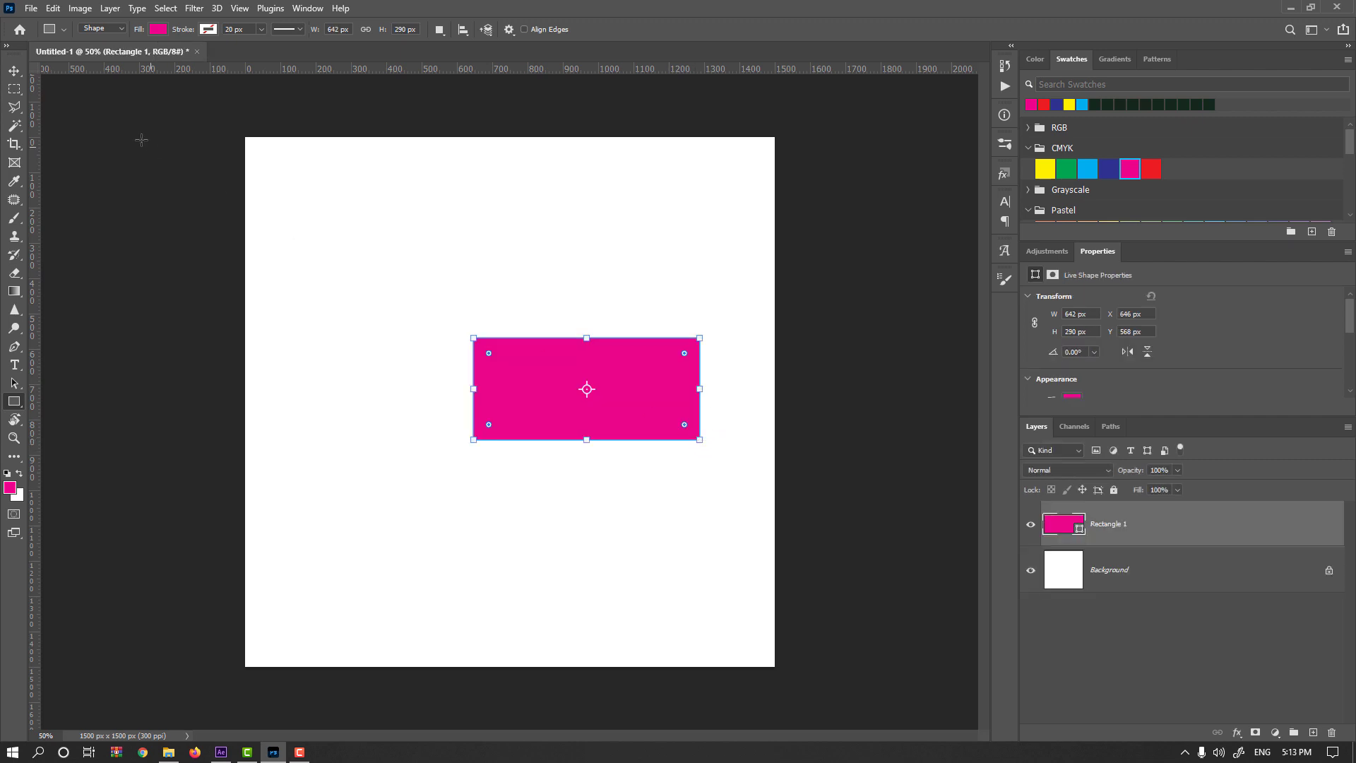
# Taper the rectangle's right edge in perspective, narrow it to about 69% width, and move the shape slightly right.
pyautogui.click(14, 71)
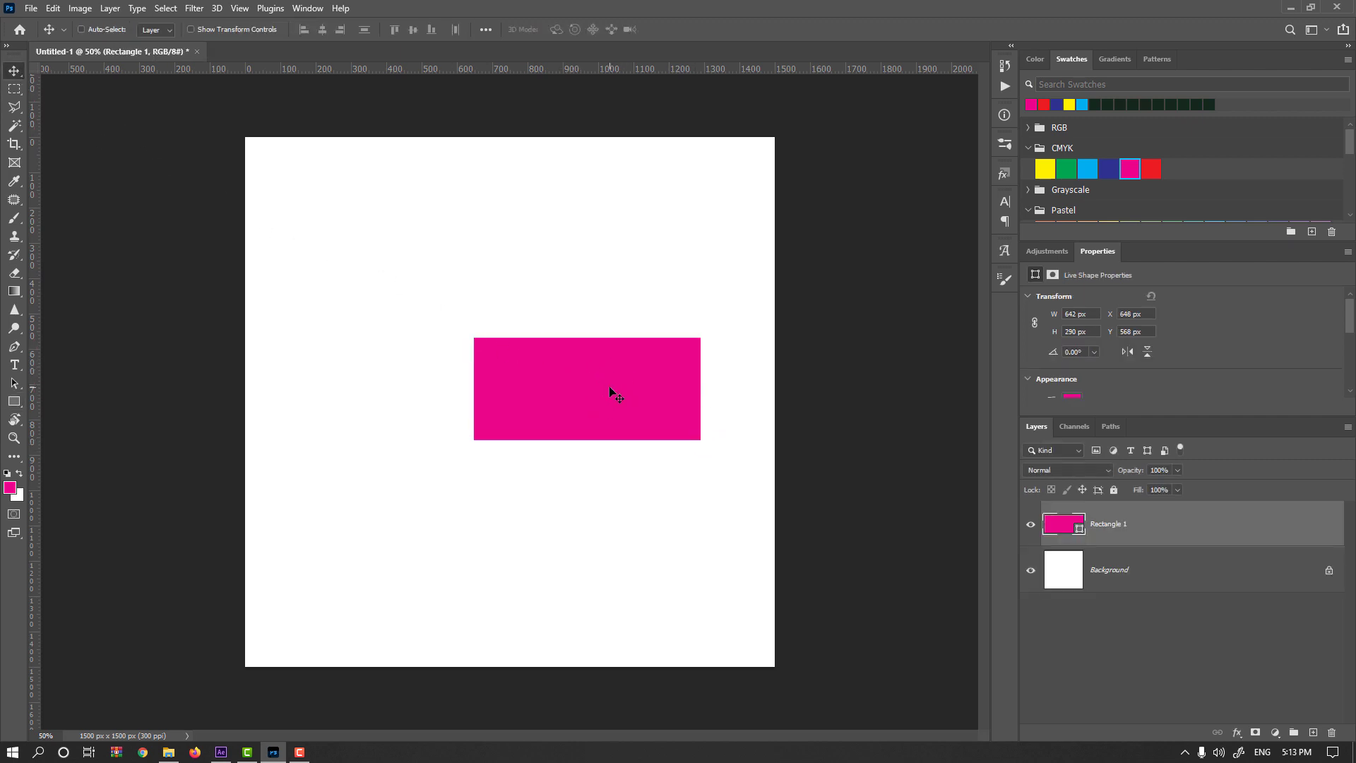
pyautogui.hotkey('ctrl', 't')
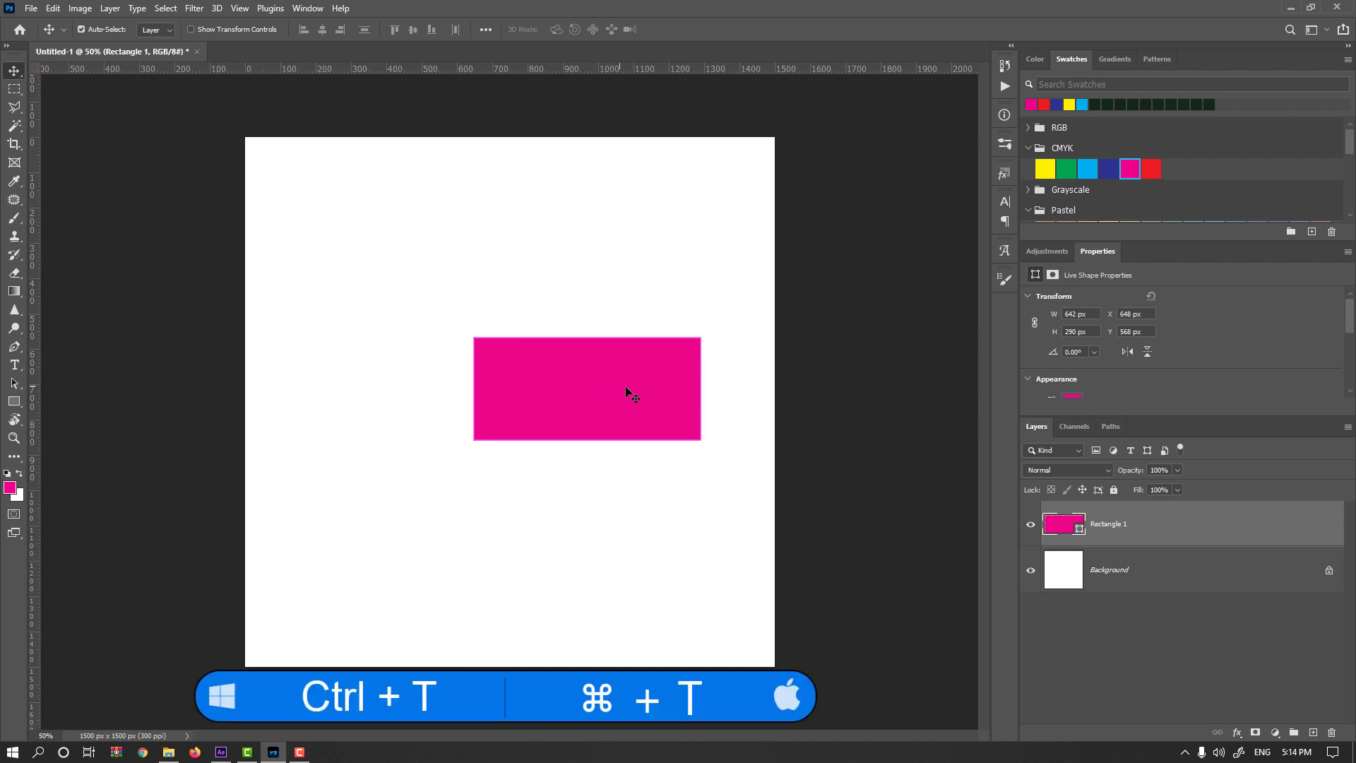
pyautogui.hotkey('ctrl', 't')
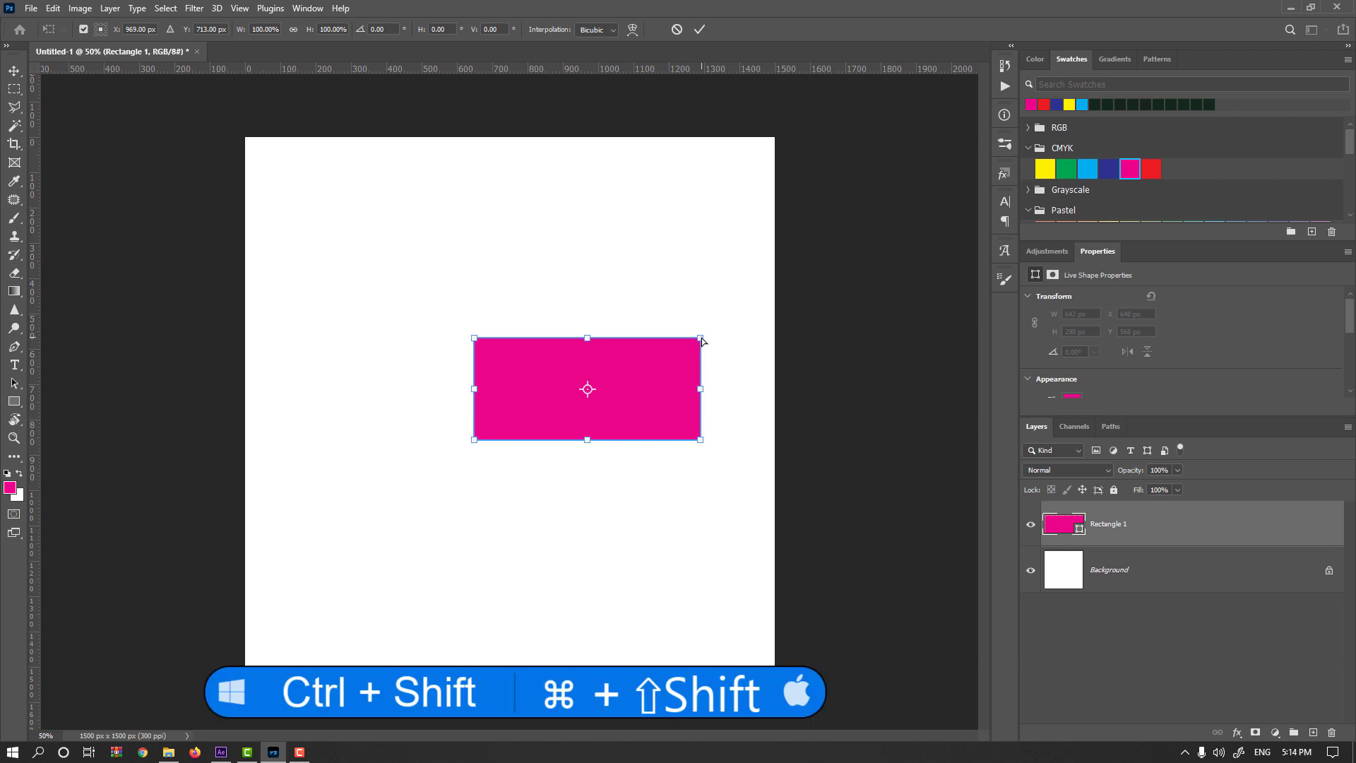
pyautogui.moveTo(703, 342); pyautogui.dragTo(635, 388)
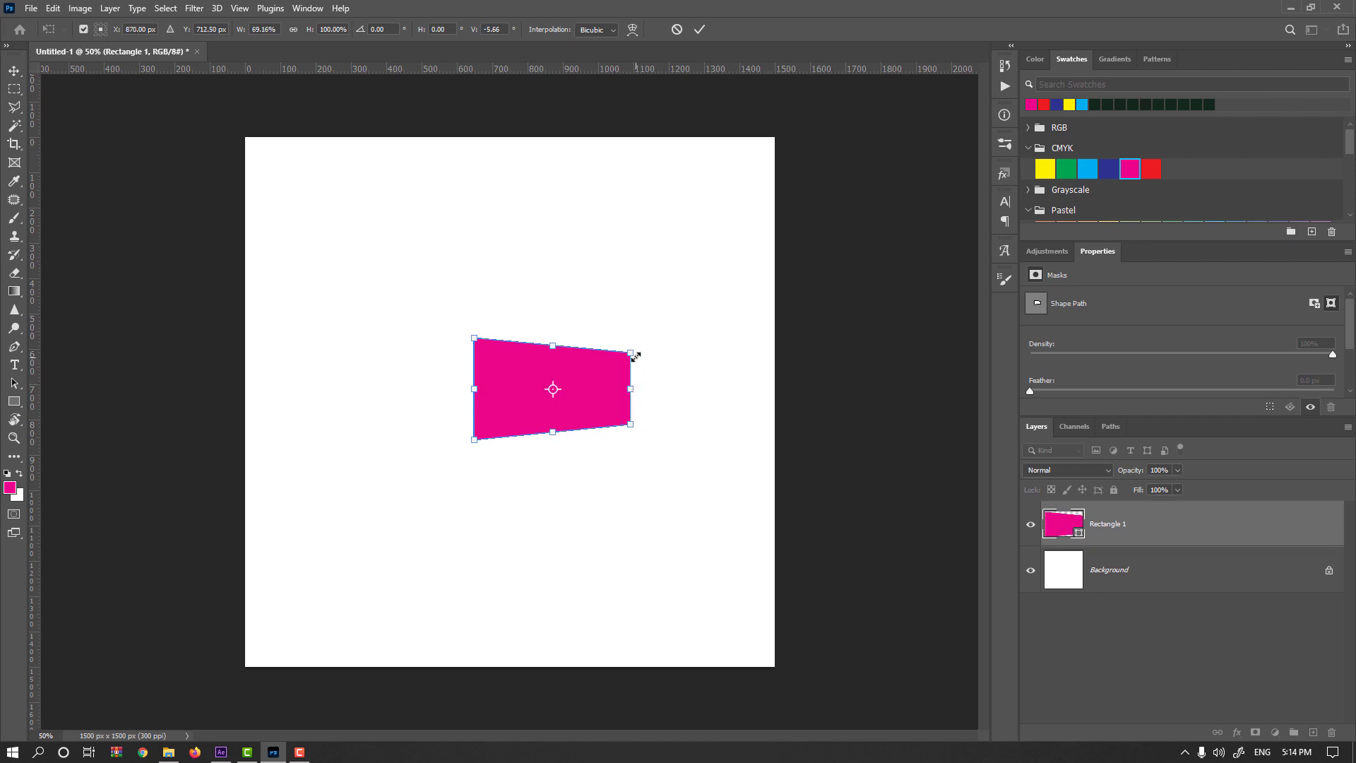
pyautogui.press('Return')
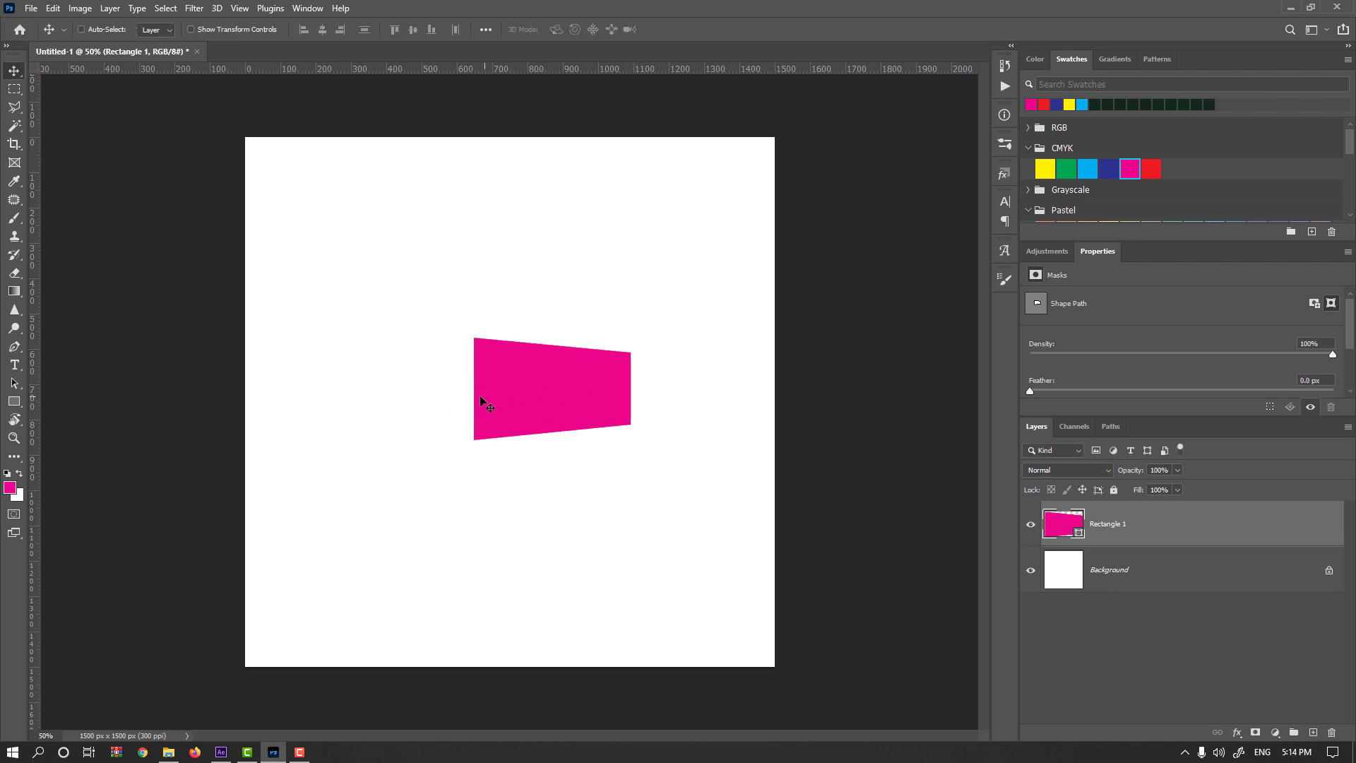
pyautogui.moveTo(569, 402); pyautogui.dragTo(616, 408)
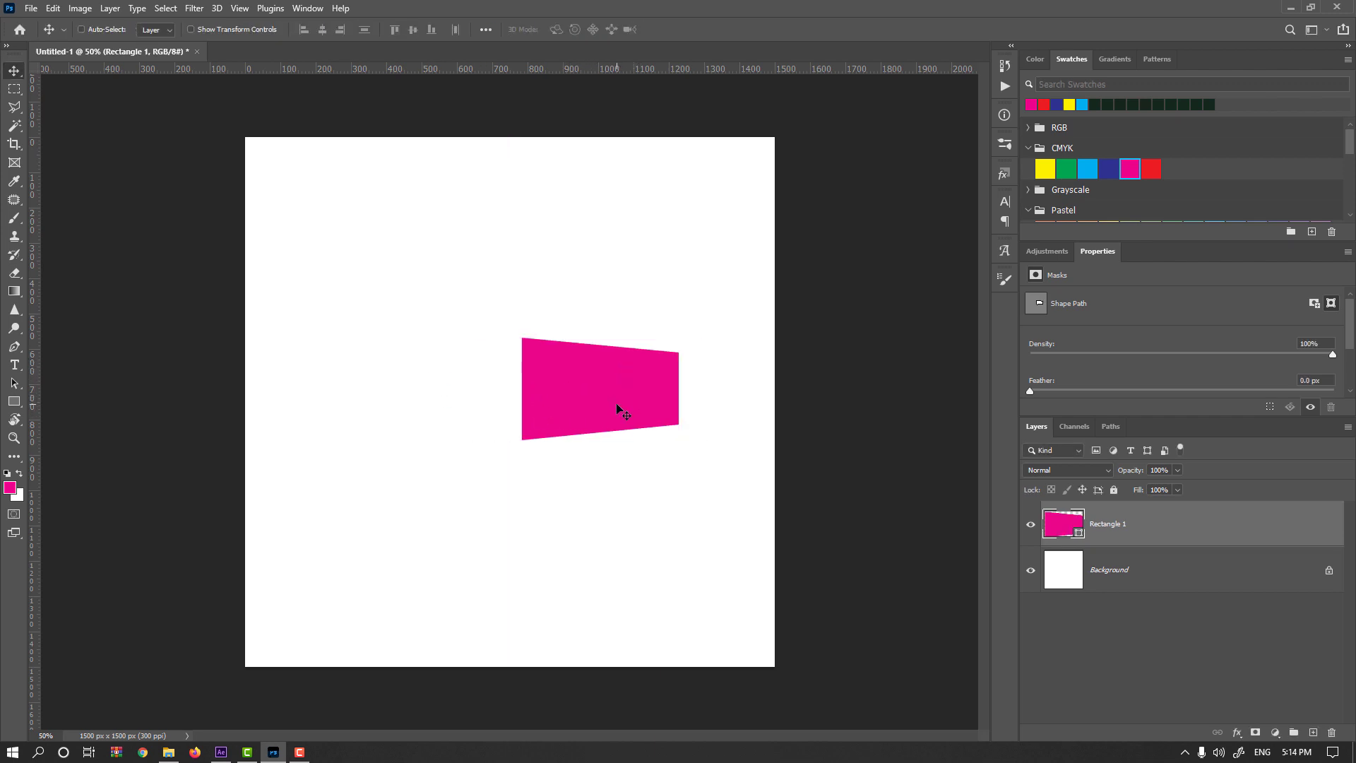
# Draw a second rectangle about 296 by 294 px adjoining the first shape's left edge.
pyautogui.click(14, 401)
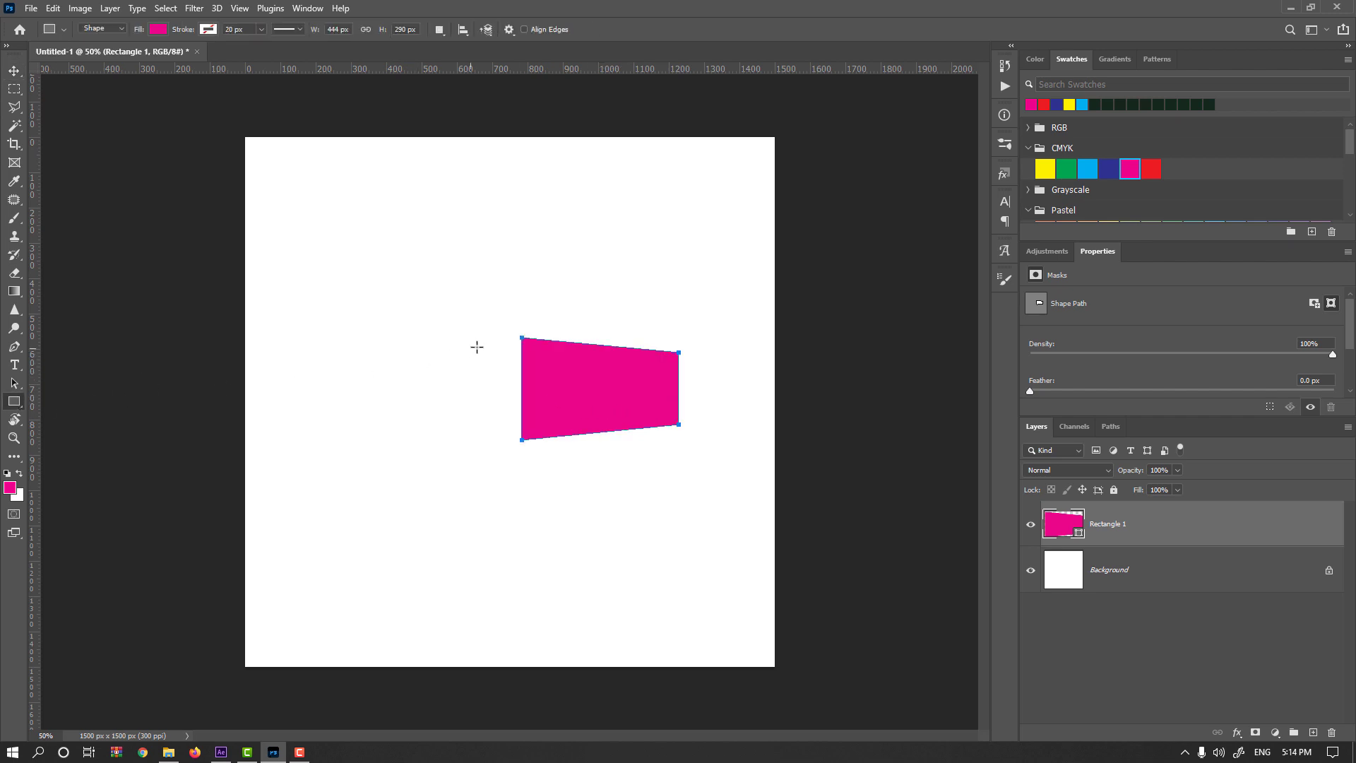
pyautogui.moveTo(522, 337); pyautogui.dragTo(416, 440)
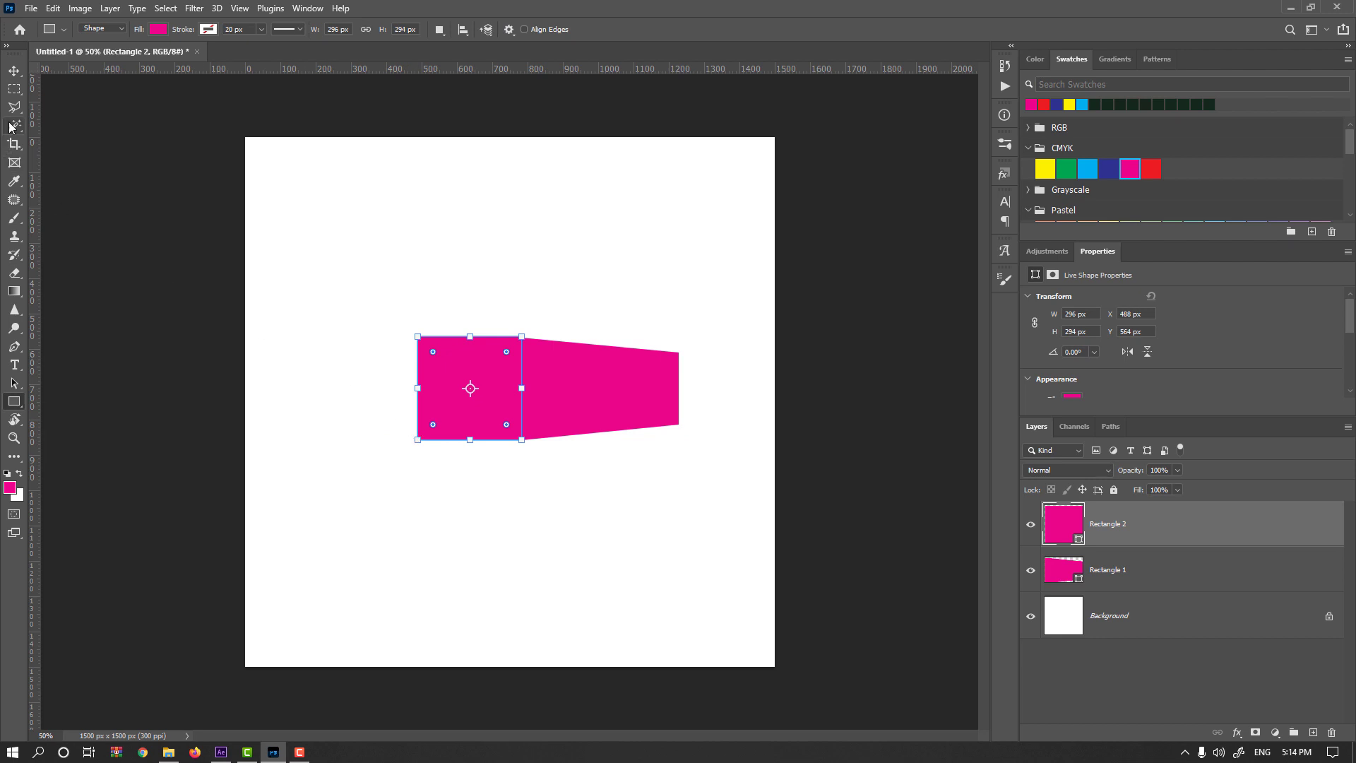
pyautogui.click(14, 71)
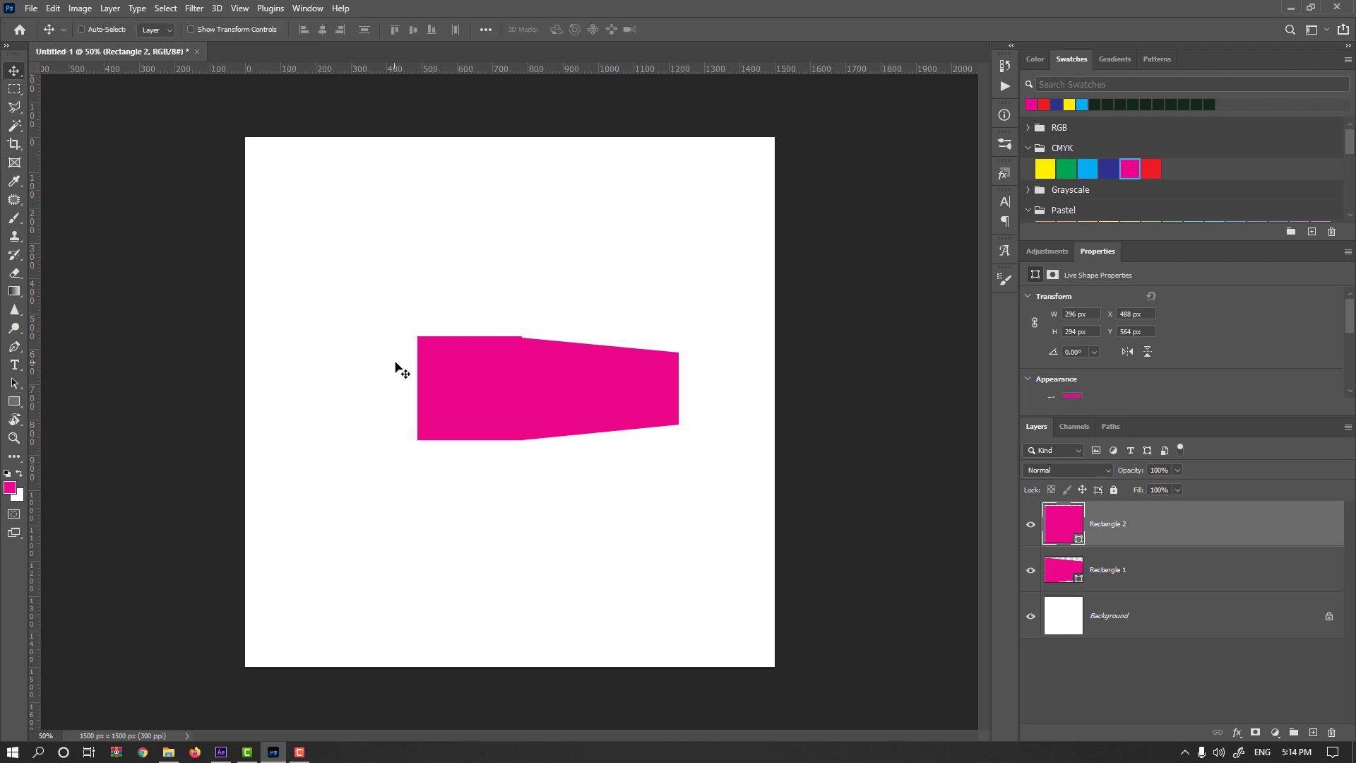
# Taper the second rectangle's left edge in perspective and narrow it to 75% width, keeping its right edge against the first shape.
pyautogui.hotkey('ctrl', 't')
pyautogui.moveTo(460, 341); pyautogui.dragTo(418, 351)
pyautogui.moveTo(425, 408); pyautogui.dragTo(452, 408)
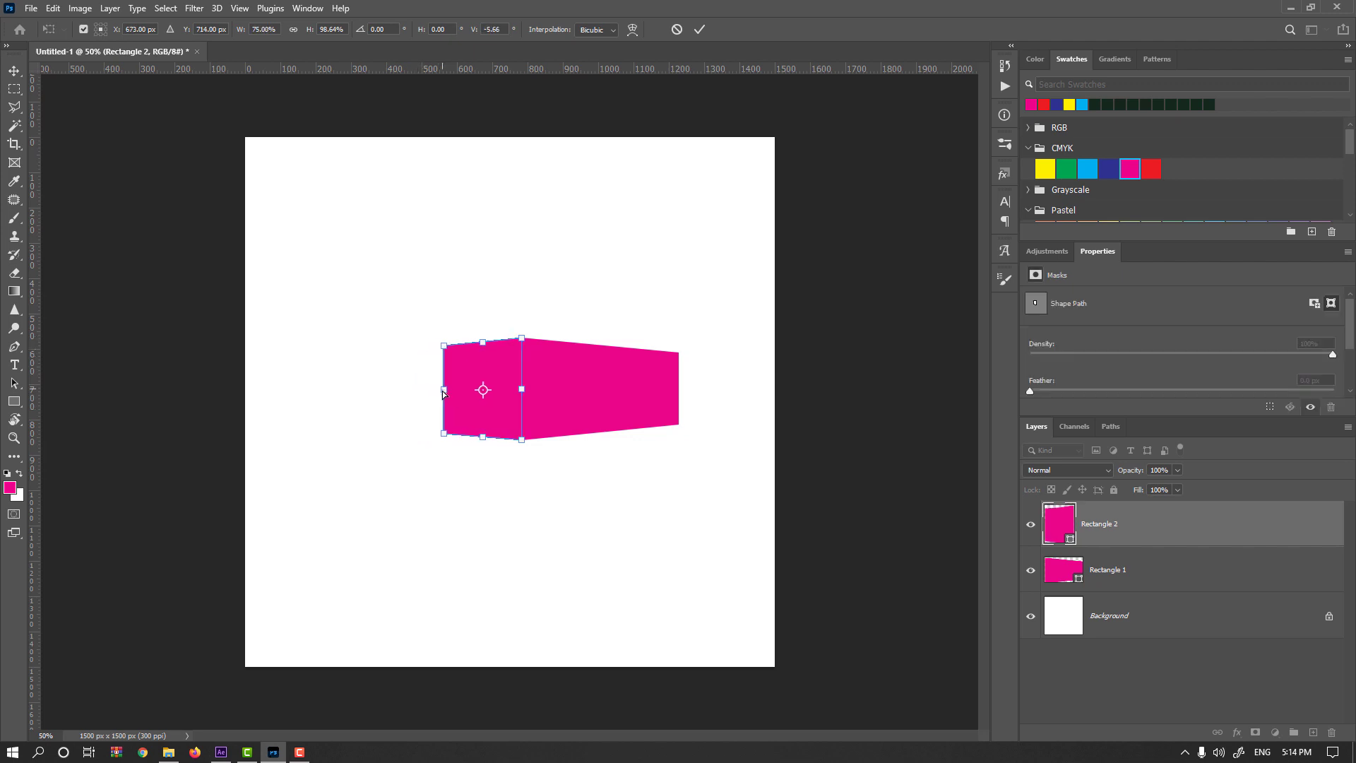
pyautogui.press('Return')
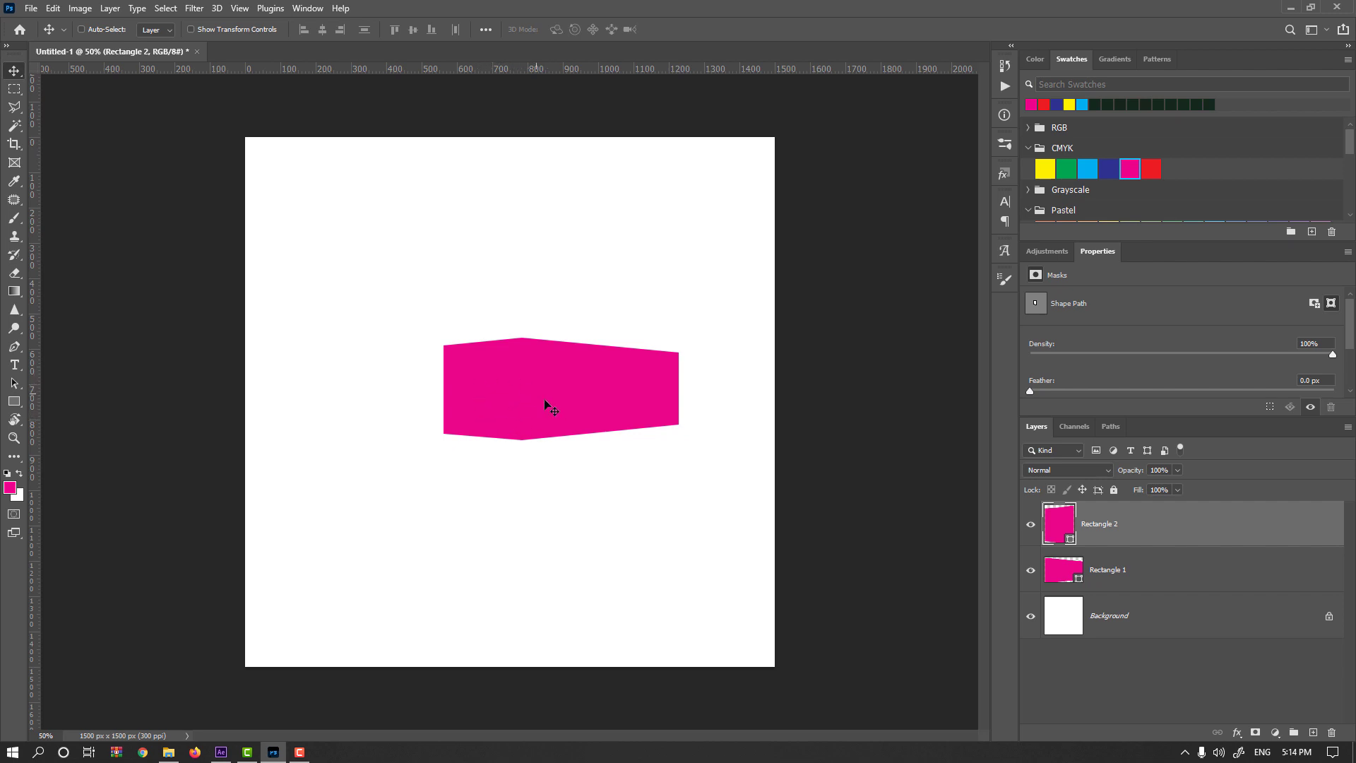
# Recolor the left face to dark magenta #95085c.
pyautogui.doubleClick(1055, 526)
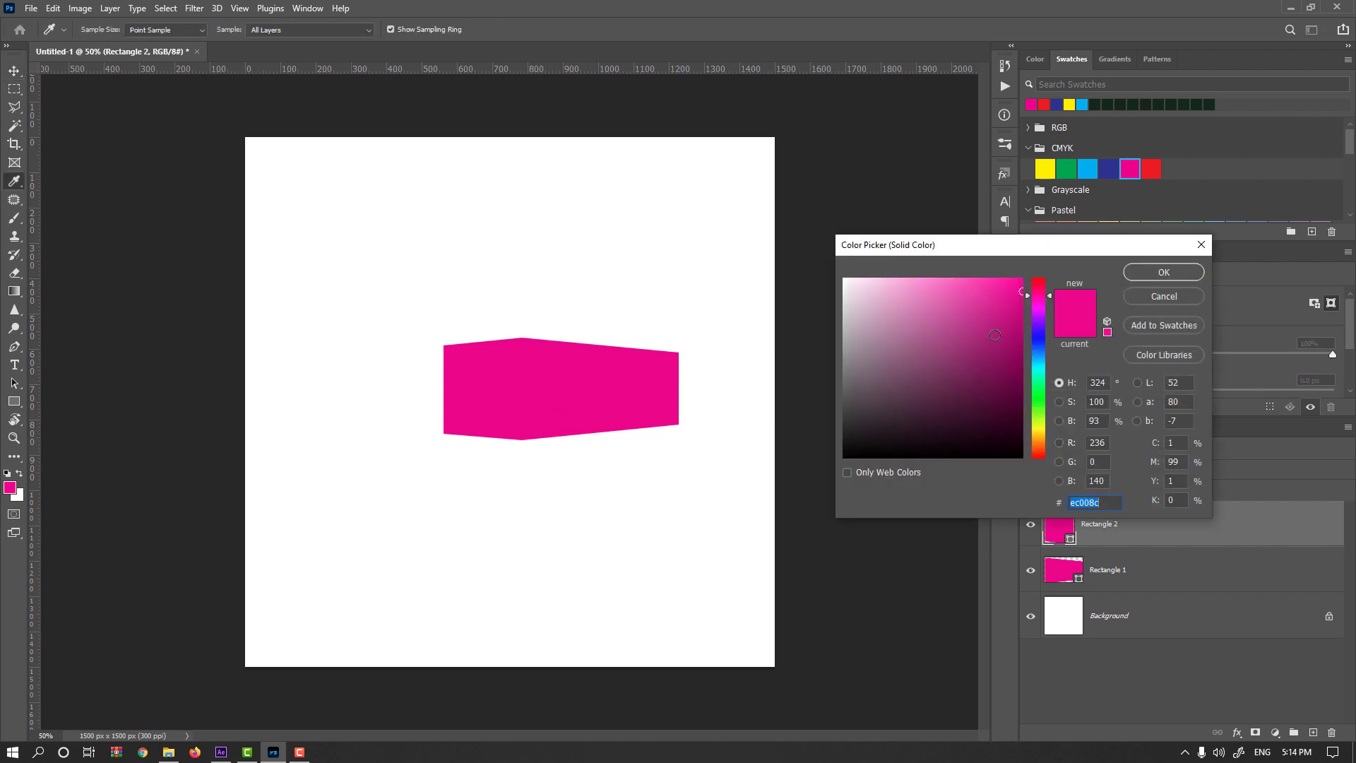
pyautogui.moveTo(1014, 317); pyautogui.dragTo(1015, 350)
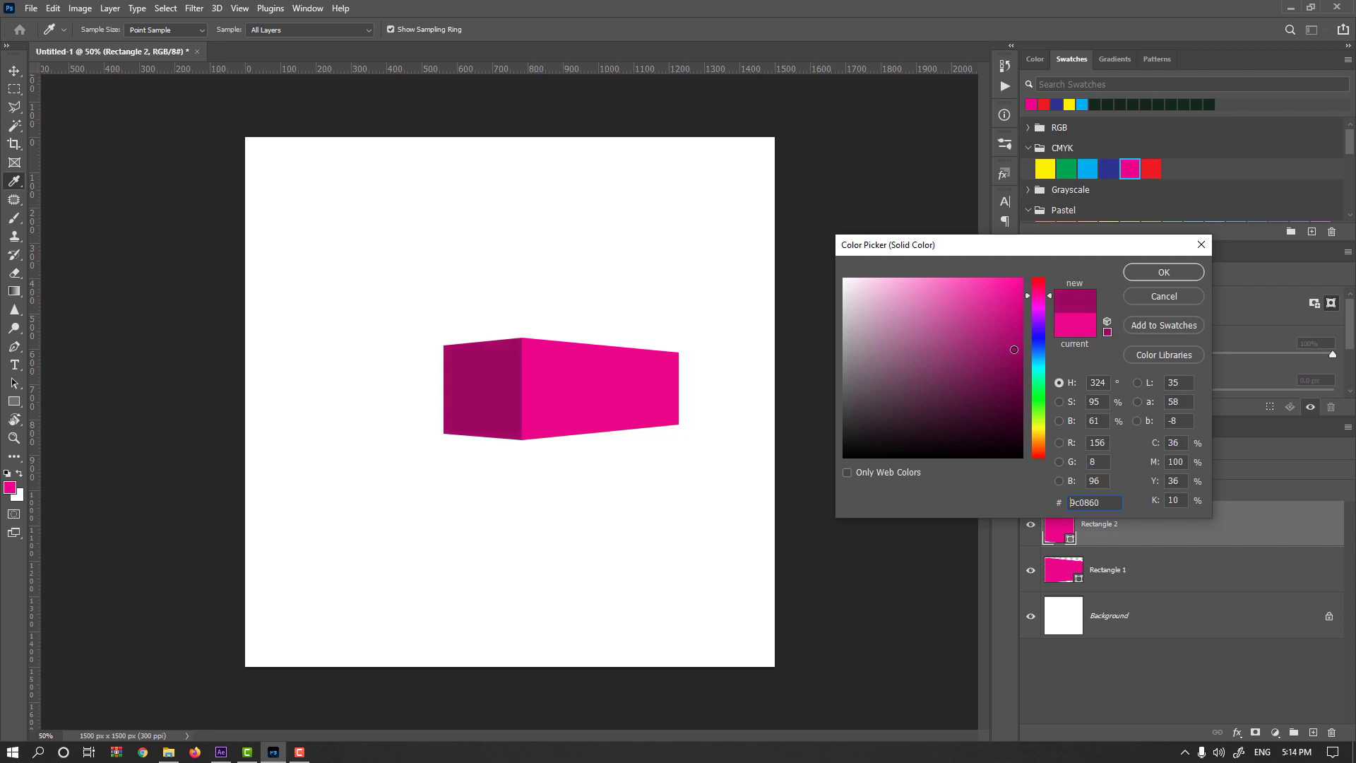
pyautogui.click(1164, 274)
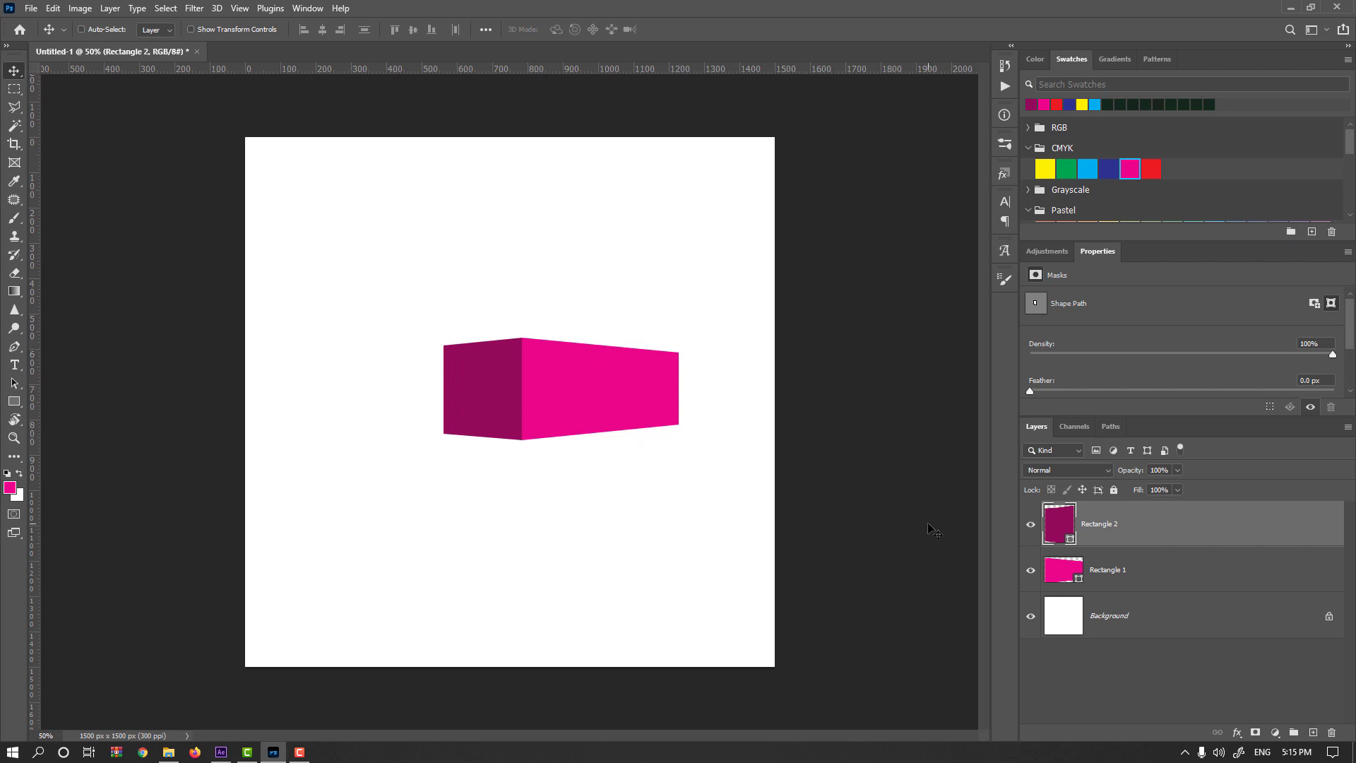
# Skew the bright right face so that its left edge shifts vertically downward.
pyautogui.click(1053, 575)
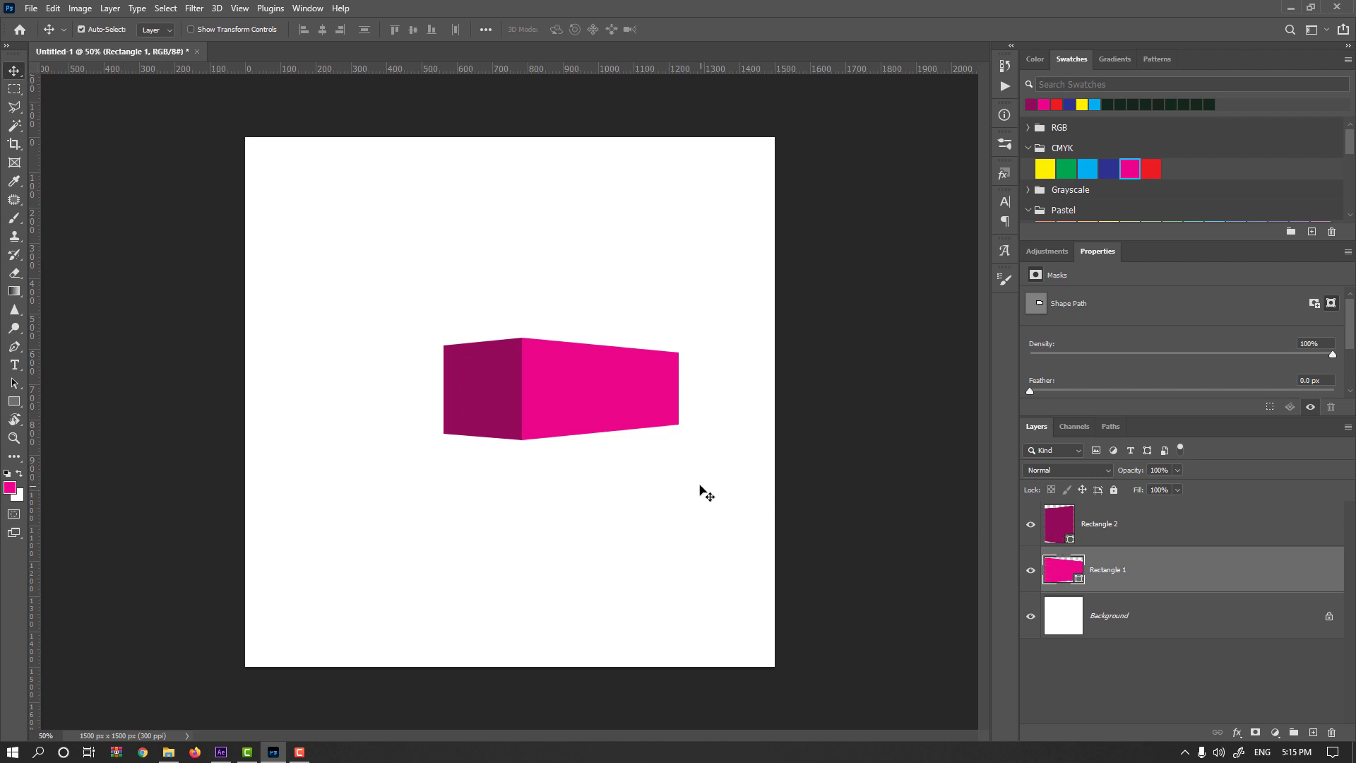
pyautogui.hotkey('ctrl', 't')
pyautogui.moveTo(520, 394); pyautogui.dragTo(524, 418)
pyautogui.press('Return')
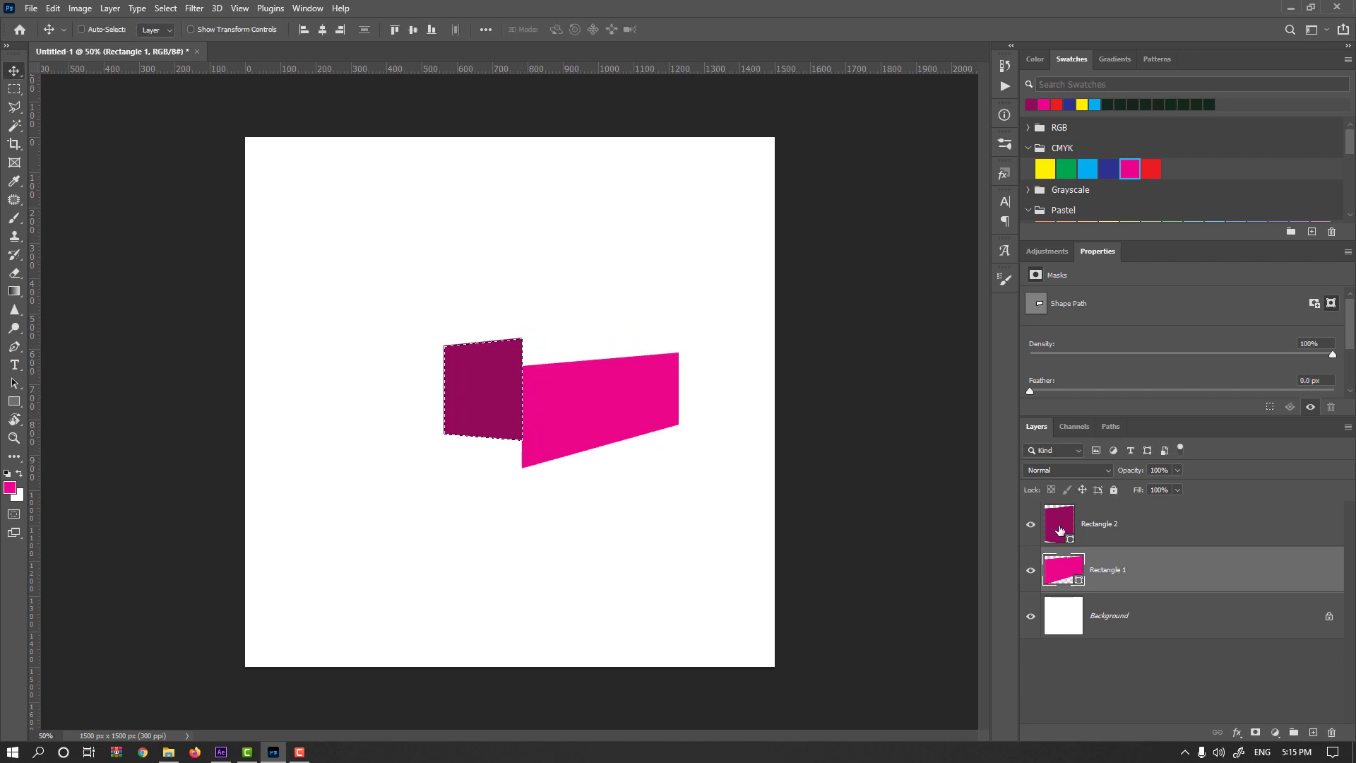
# Skew the dark left face so its right edge drops to match the right face's shared edge.
pyautogui.click(1063, 526)
pyautogui.hotkey('ctrl', 't')
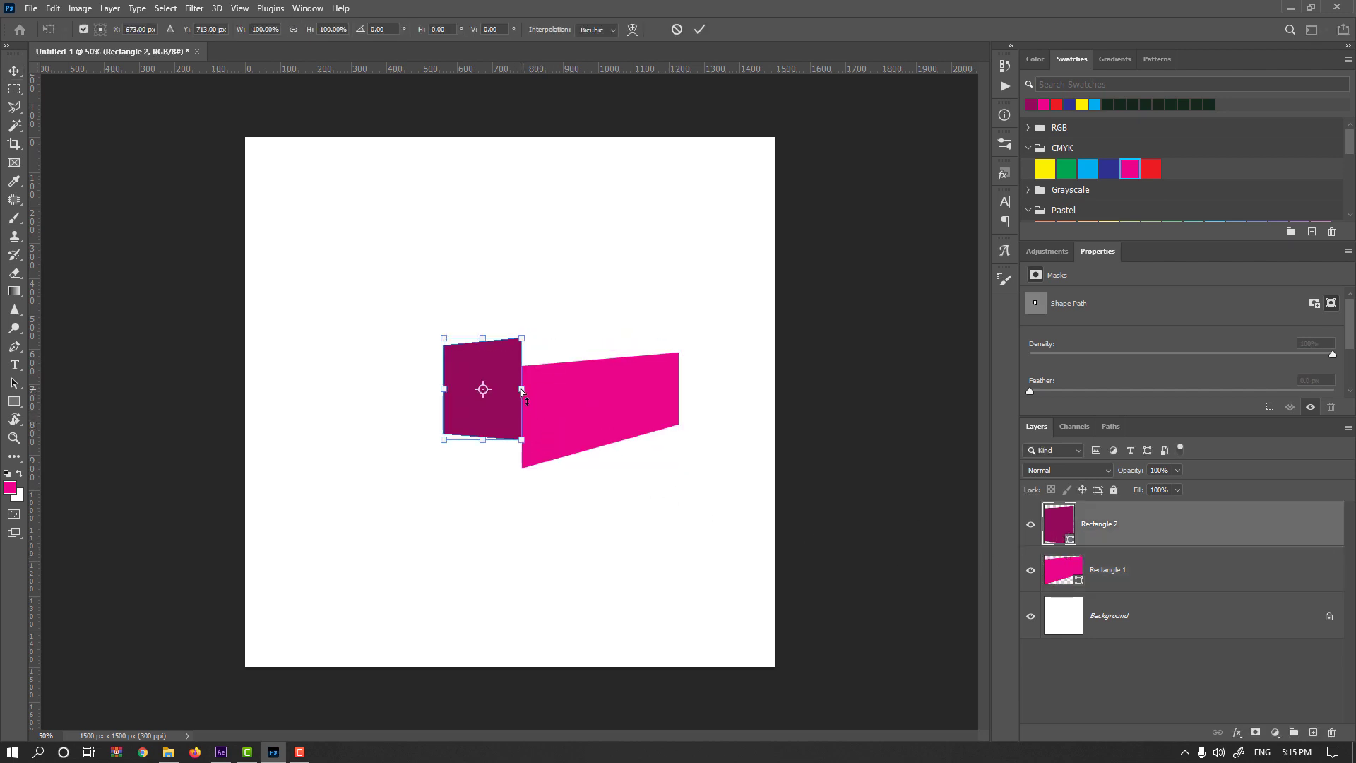
pyautogui.moveTo(521, 390); pyautogui.dragTo(519, 418)
pyautogui.press('Return')
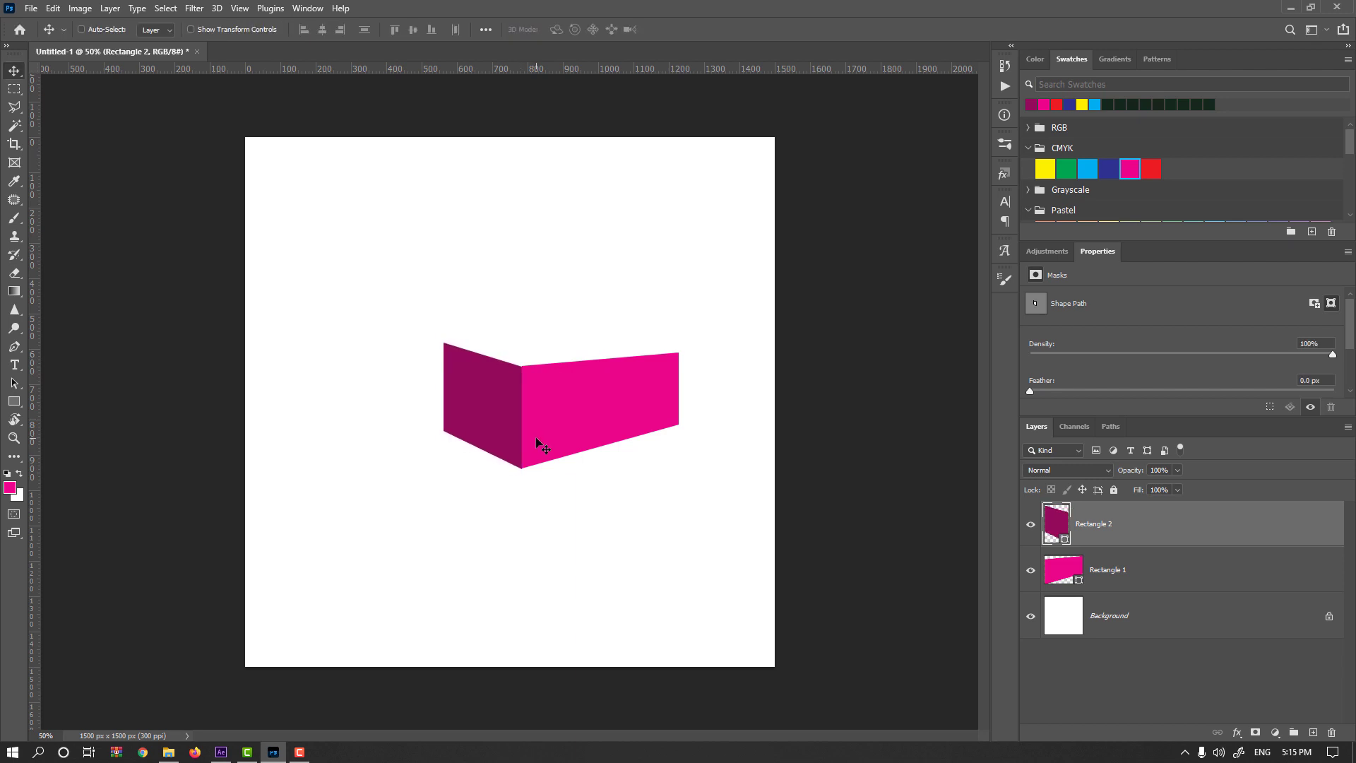
# Distort the right face by pulling its lower-right corner slightly inward.
pyautogui.click(1063, 569)
pyautogui.hotkey('ctrl', 't')
pyautogui.moveTo(679, 468); pyautogui.dragTo(664, 467)
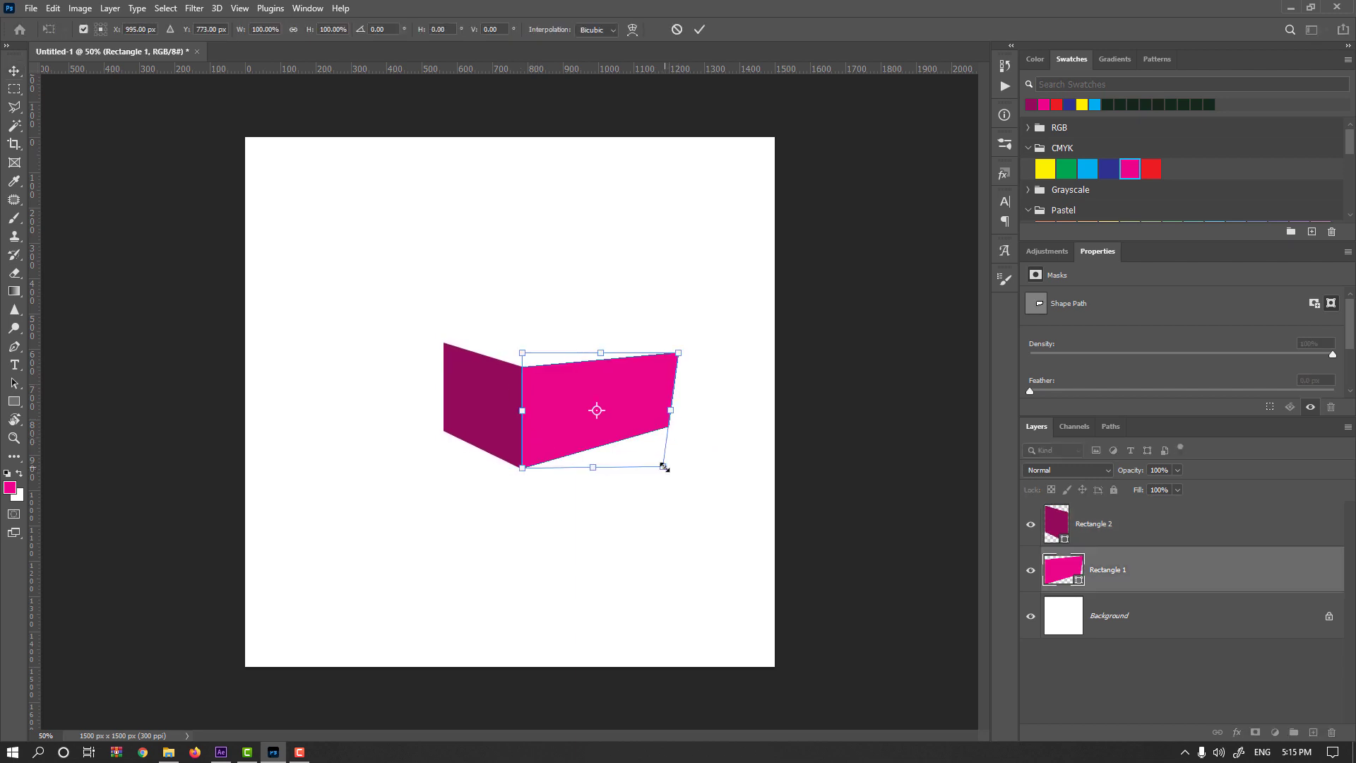
pyautogui.press('Return')
# Distort the left face by pulling its lower-left corner slightly inward and nudging its upper-right corner toward the shared edge.
pyautogui.click(1056, 526)
pyautogui.hotkey('ctrl', 't')
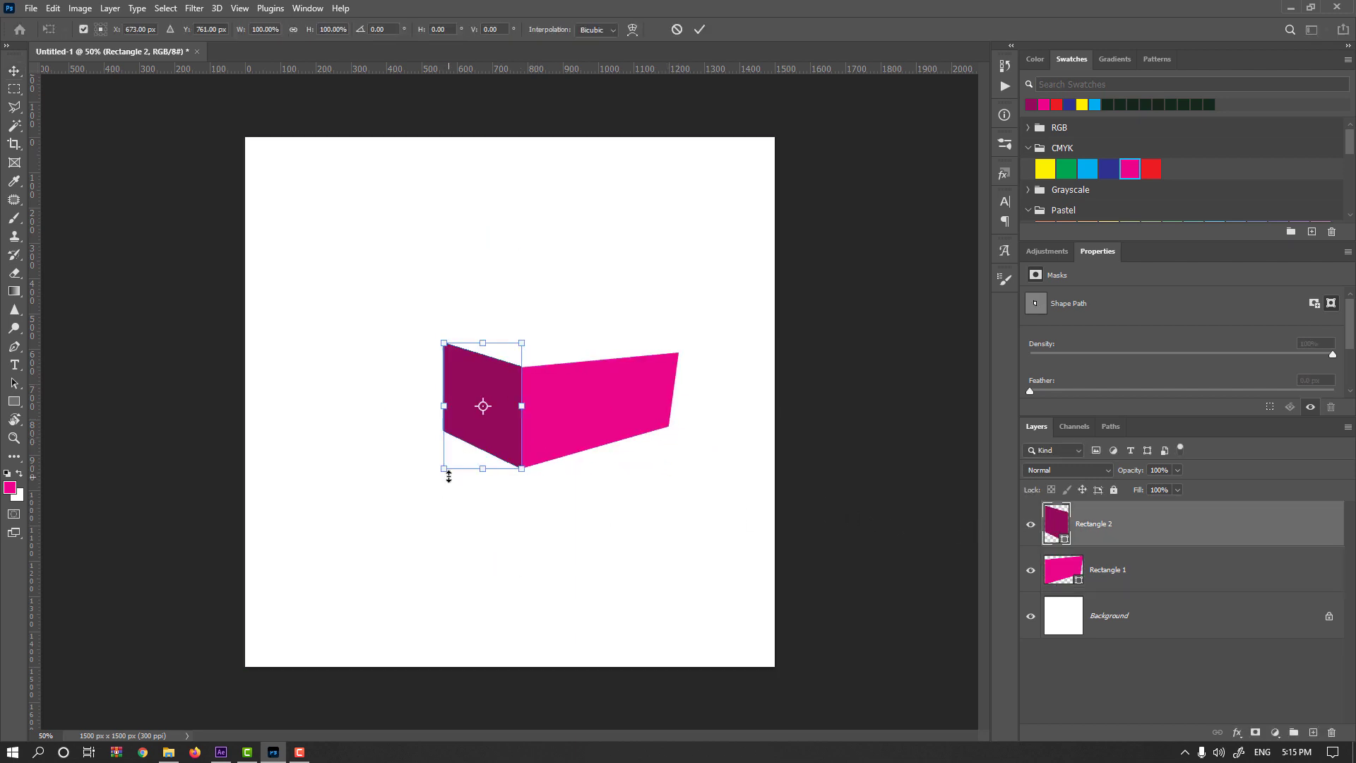
pyautogui.moveTo(445, 468); pyautogui.dragTo(454, 475)
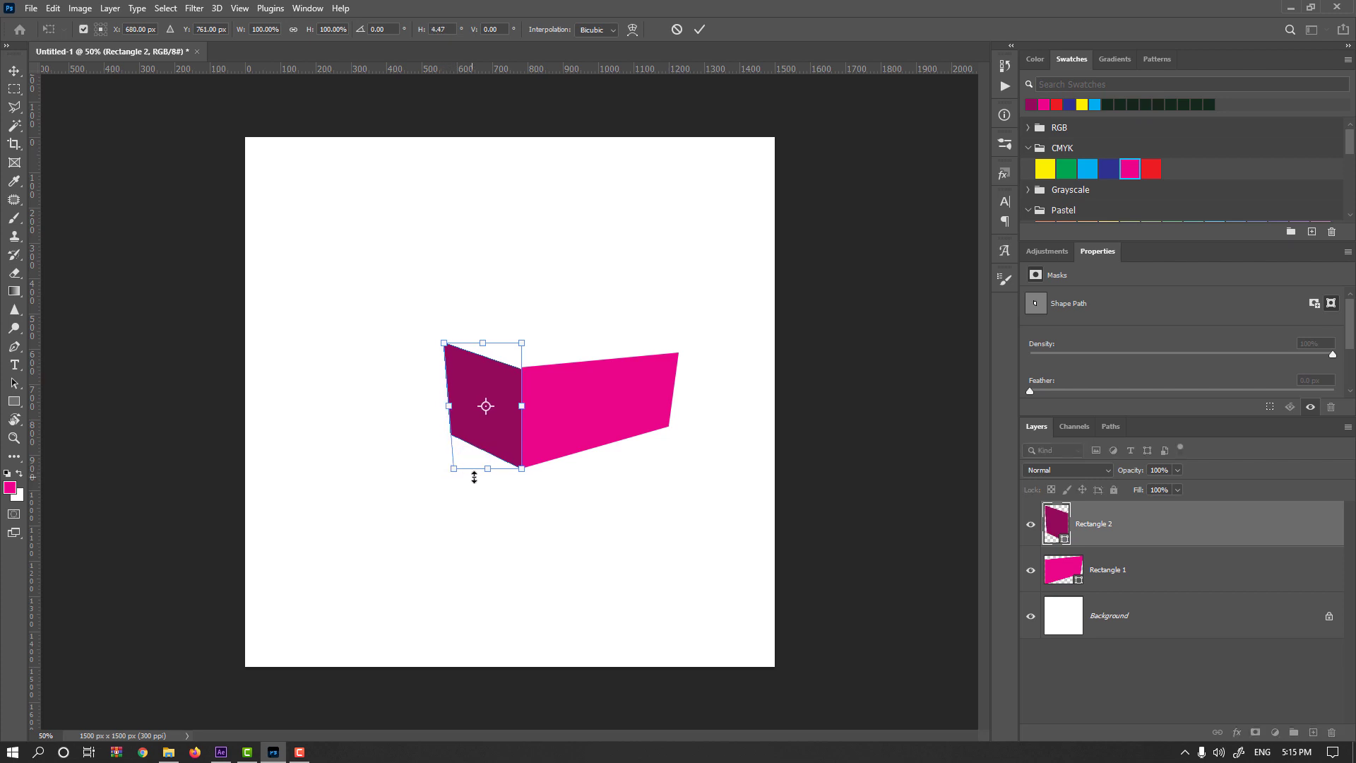
pyautogui.moveTo(521, 343); pyautogui.dragTo(523, 343)
pyautogui.press('Return')
# Raise the left face's upper-right corner slightly so it meets the right face's upper-left corner.
pyautogui.press('ctrl')
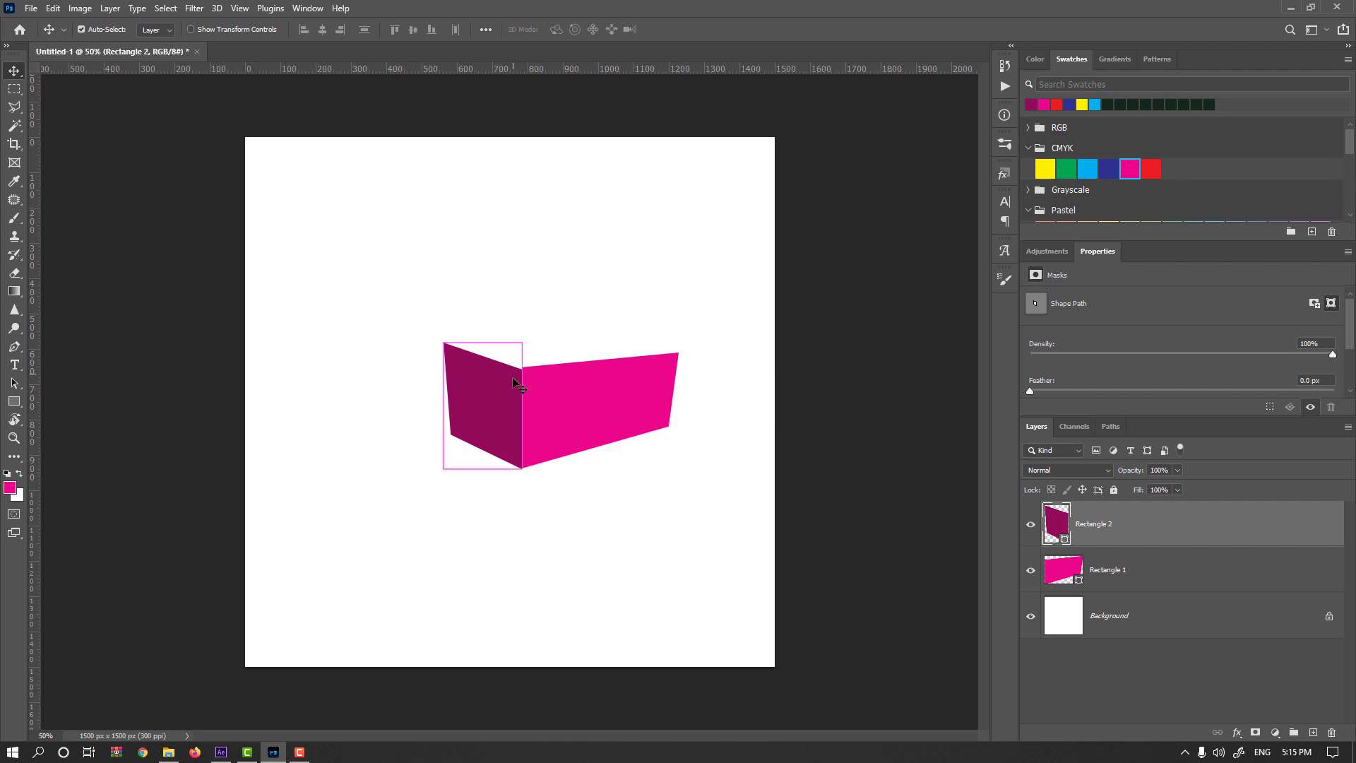
pyautogui.press('ctrl')
pyautogui.hotkey('ctrl', 't')
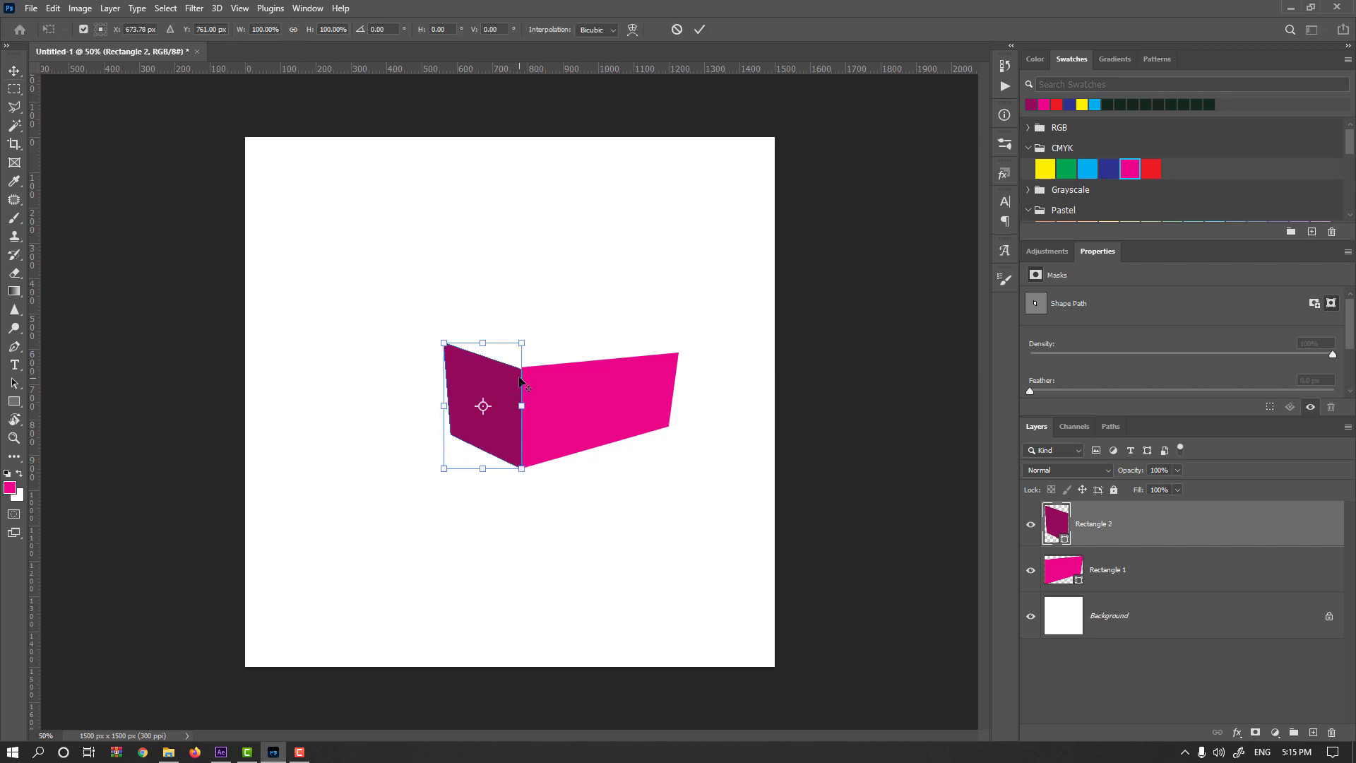
pyautogui.scroll(3, 520, 382)
pyautogui.moveTo(533, 244); pyautogui.dragTo(531, 235)
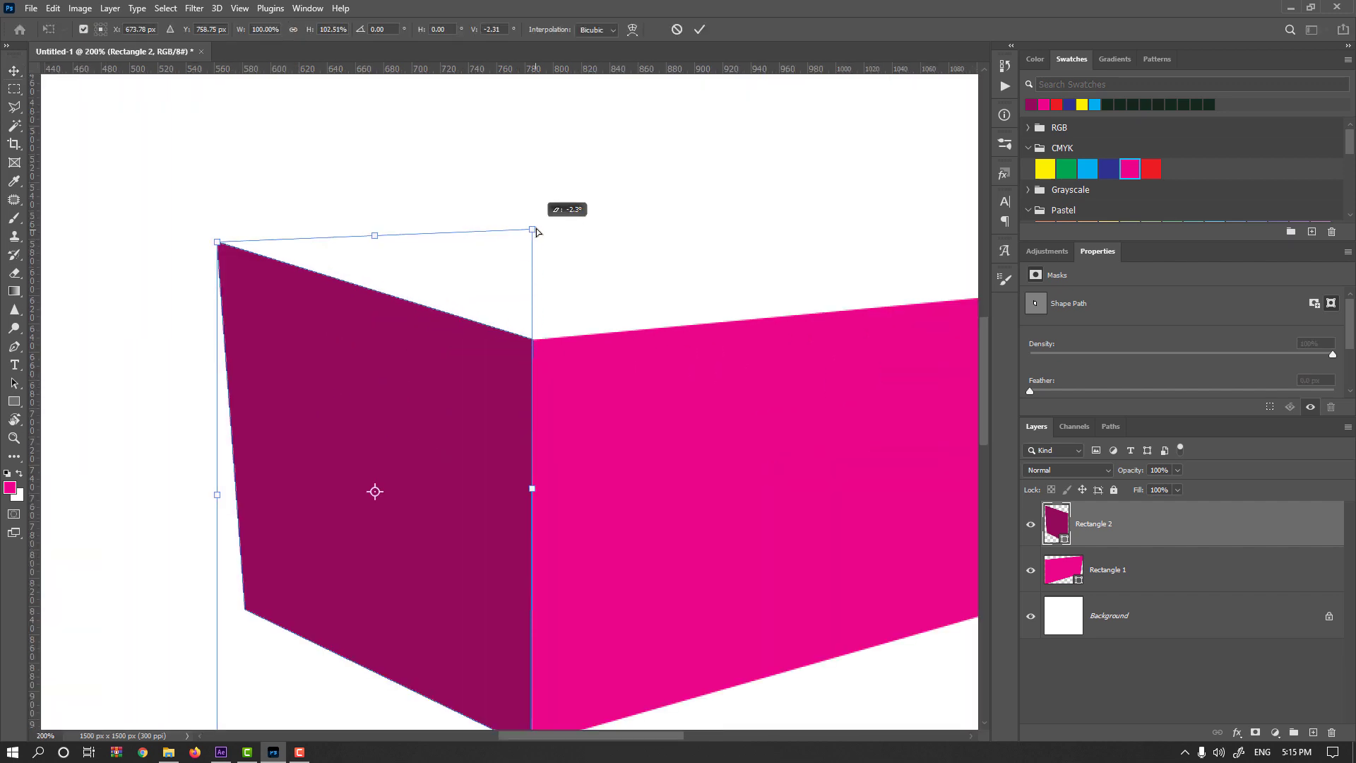
pyautogui.press('Return')
pyautogui.scroll(-1, 530, 325)
pyautogui.hotkey('ctrl', '-')
pyautogui.hotkey('ctrl', '-')
pyautogui.hotkey('ctrl', '-')
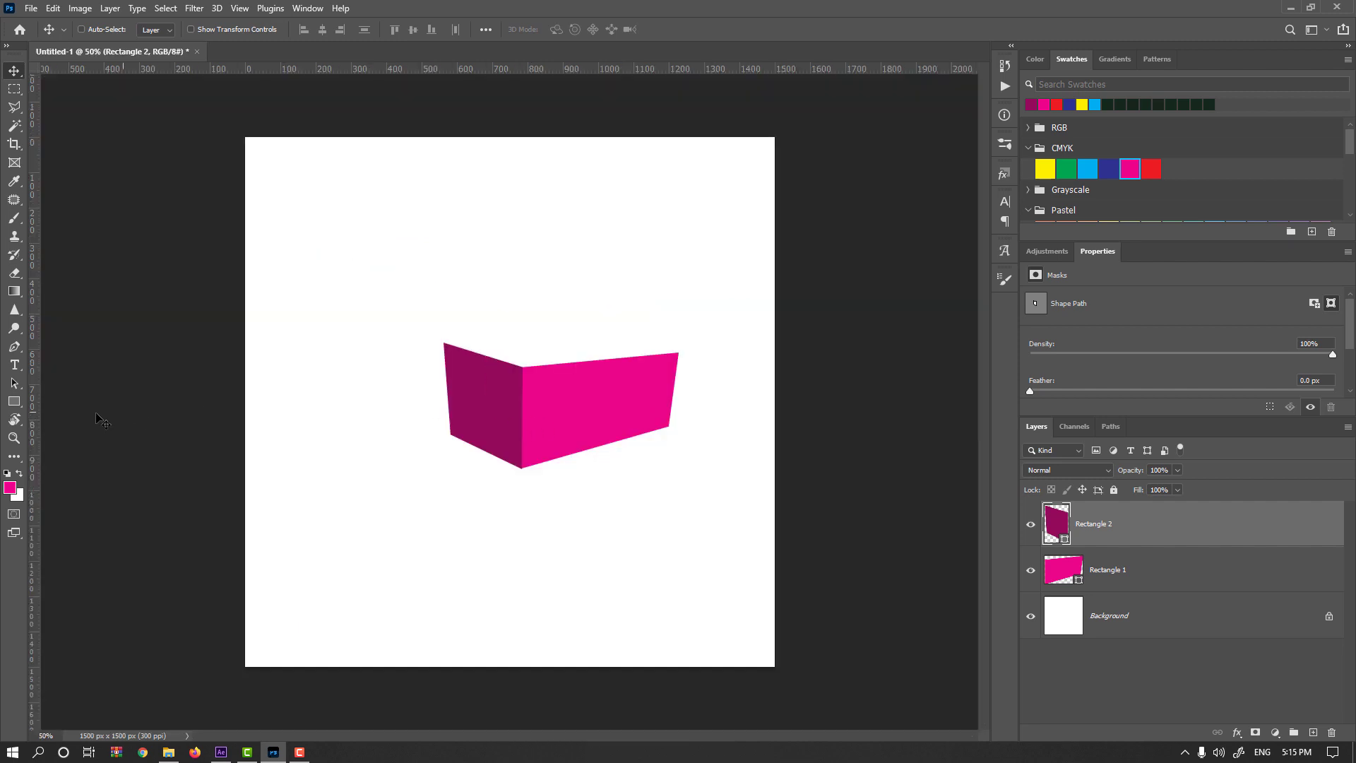
# Draw a rectangle about 496 by 104 px above the two faces and recolor it light pink #ff46b4.
pyautogui.click(14, 401)
pyautogui.moveTo(470, 304); pyautogui.dragTo(645, 340)
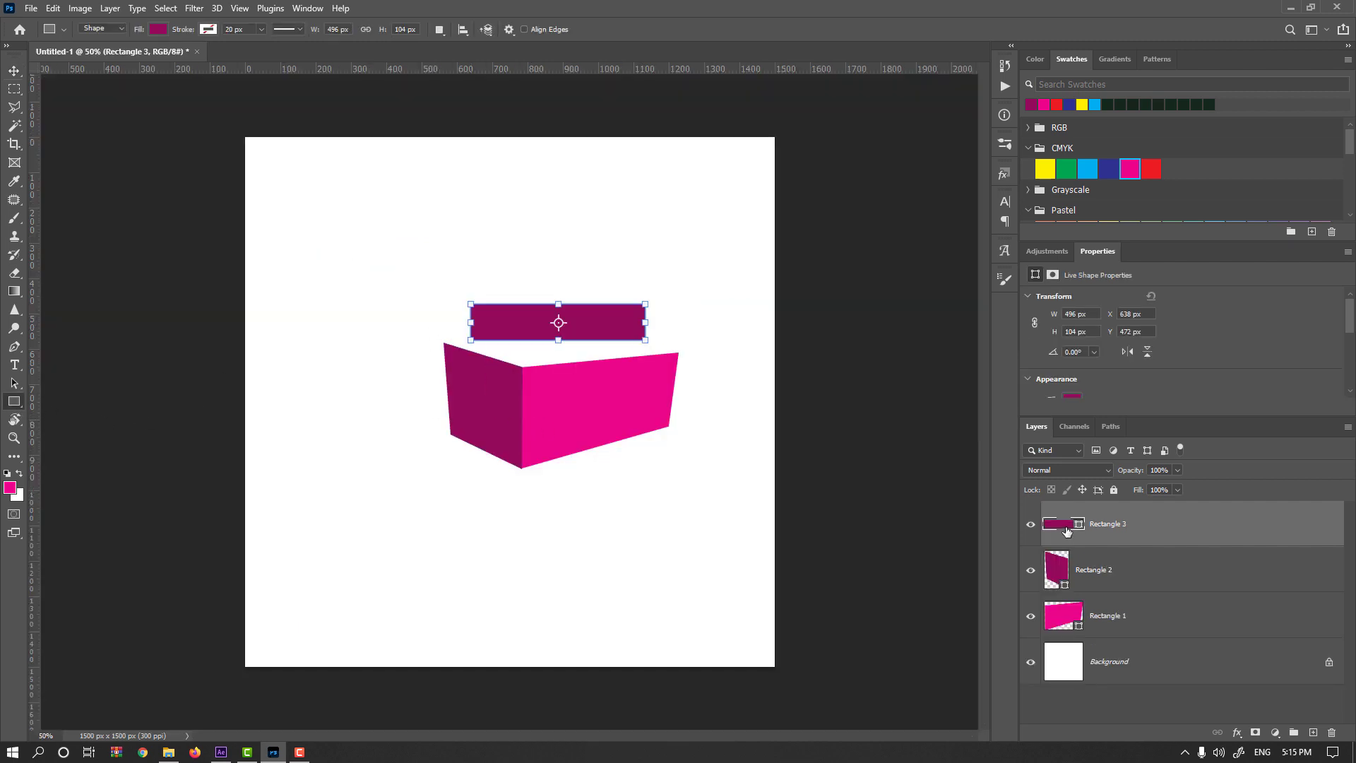
pyautogui.doubleClick(1059, 524)
pyautogui.click(625, 409)
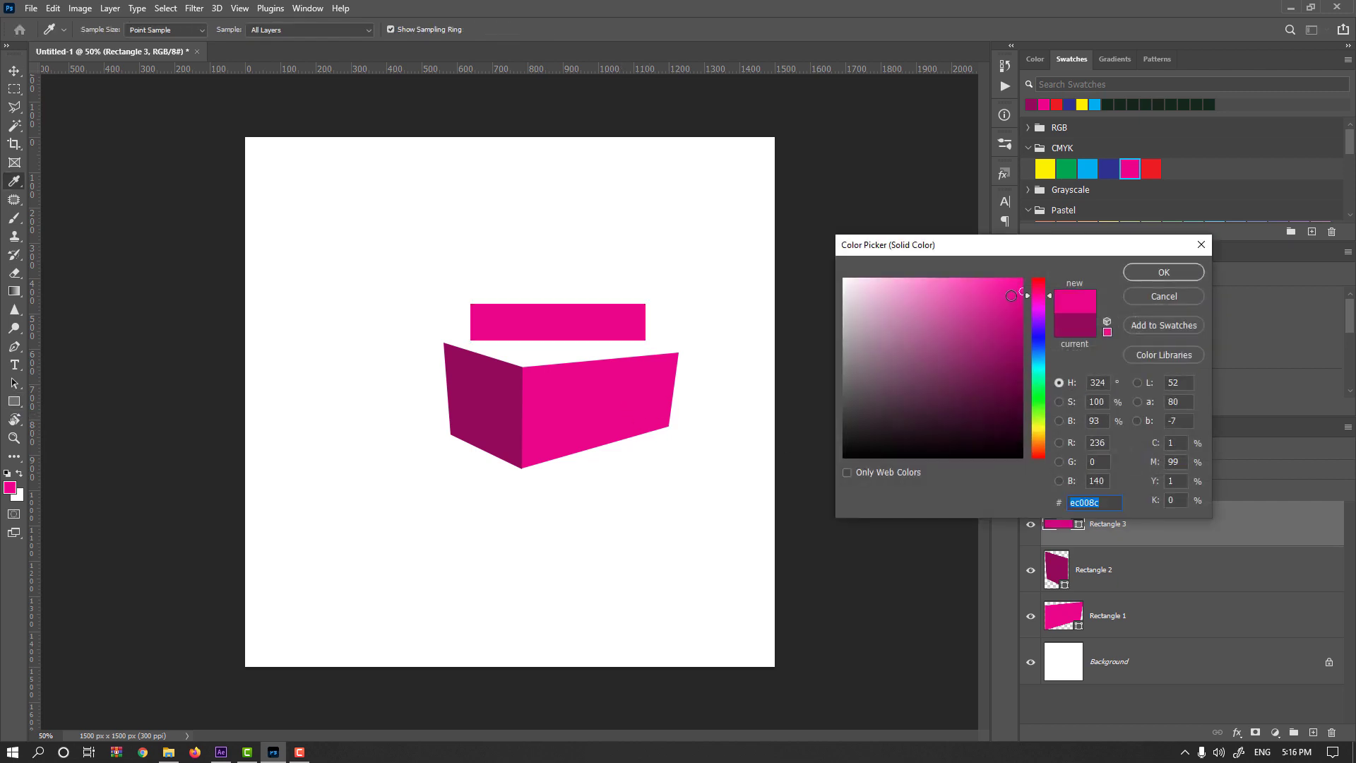
pyautogui.moveTo(1011, 295); pyautogui.dragTo(974, 276)
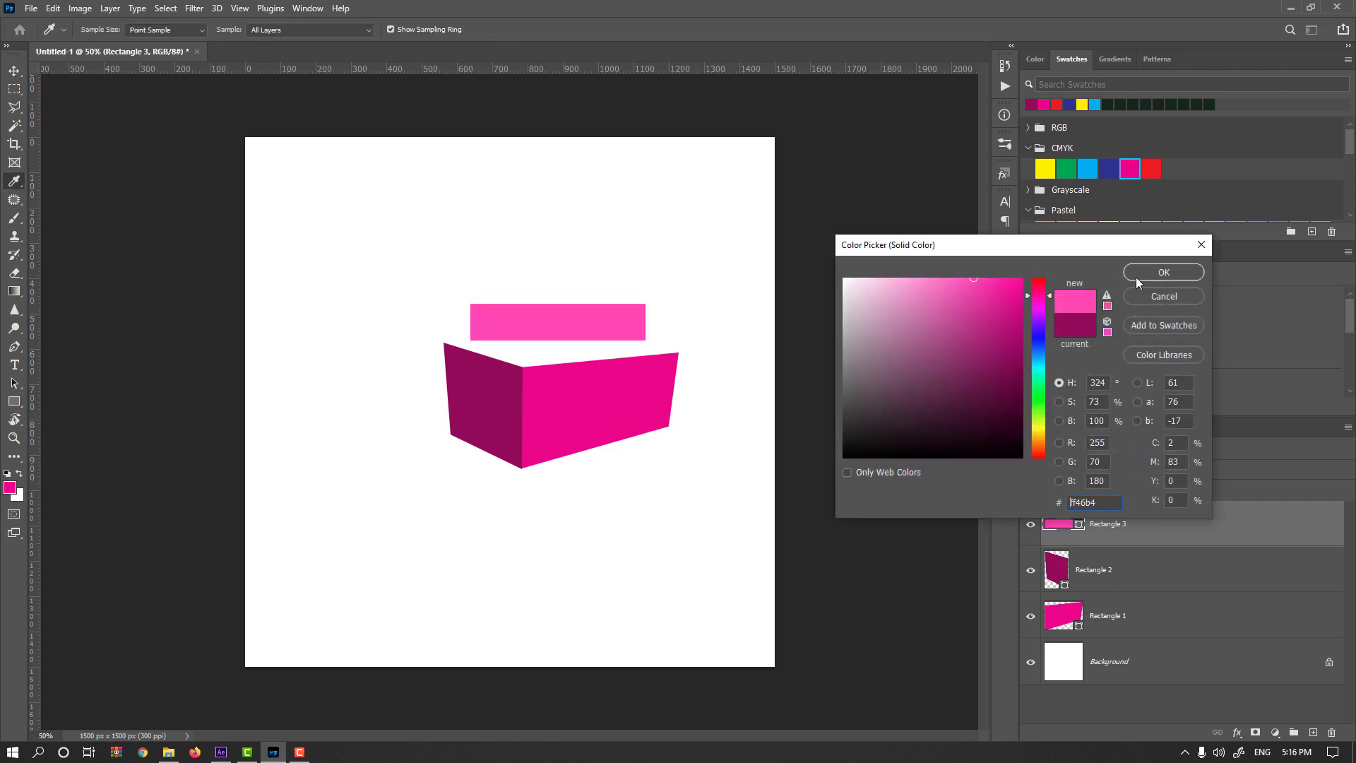
pyautogui.click(1136, 277)
# Distort the light pink rectangle's corners onto the upper edges of both faces to form the box's top face.
pyautogui.hotkey('ctrl', 't')
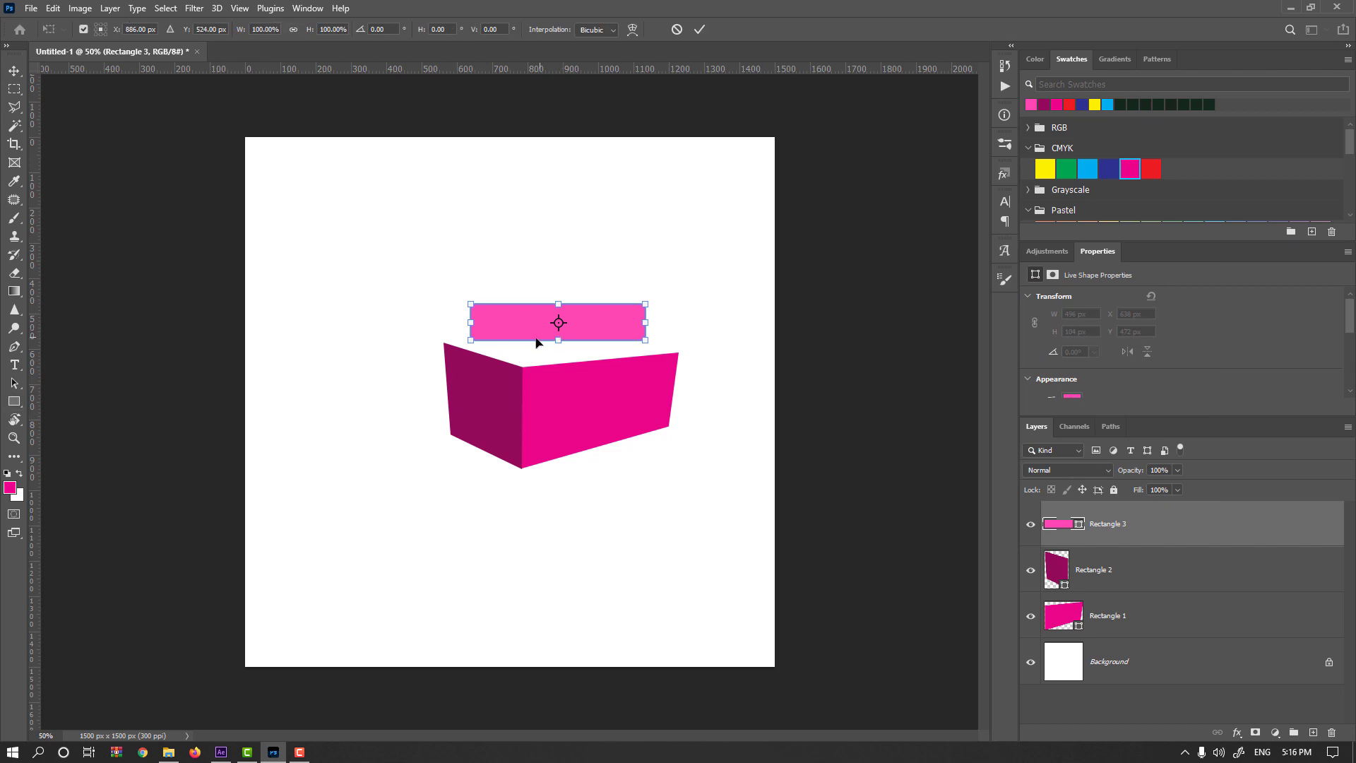
pyautogui.moveTo(472, 344); pyautogui.dragTo(523, 367)
pyautogui.moveTo(645, 341); pyautogui.dragTo(678, 353)
pyautogui.moveTo(554, 300); pyautogui.dragTo(532, 344)
pyautogui.moveTo(616, 344); pyautogui.dragTo(610, 336)
pyautogui.press('Return')
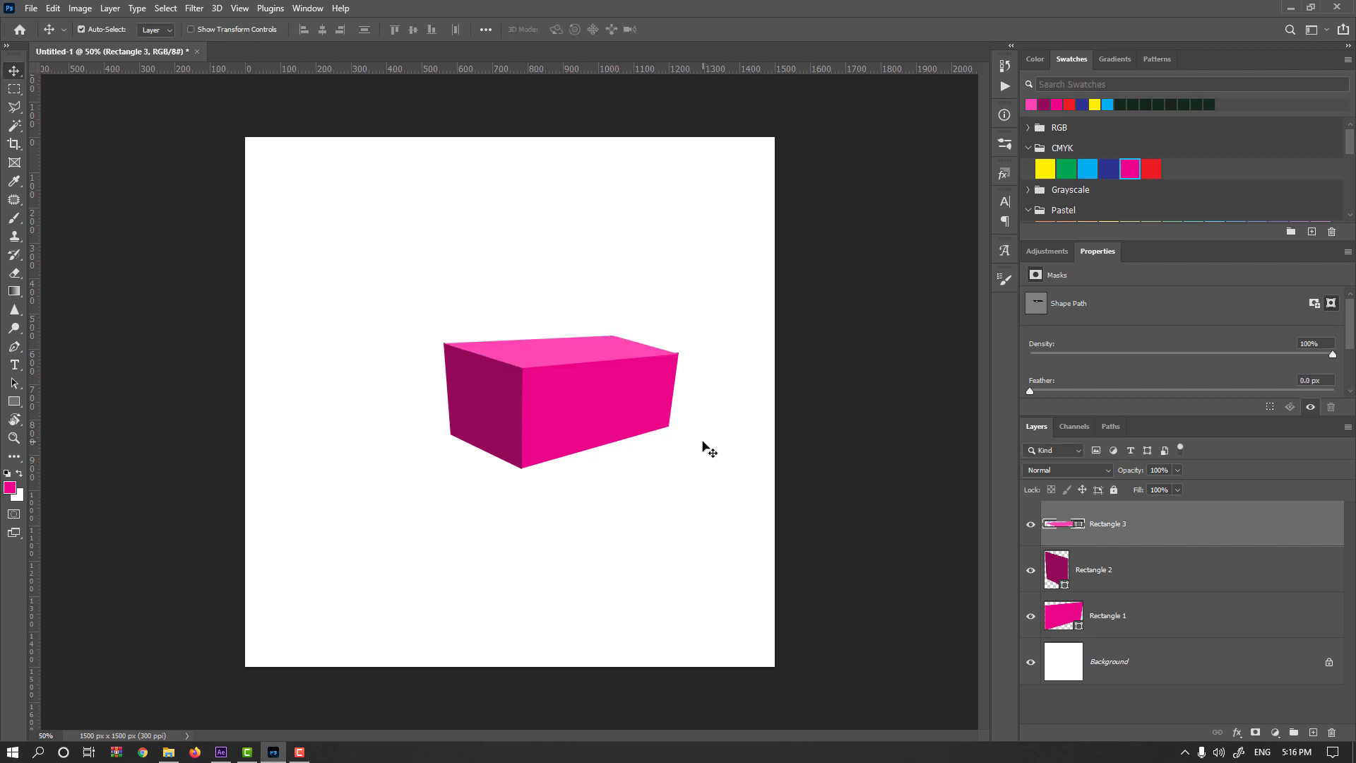
# Fine-tune the top face's right corner against the right face's upper-right corner.
pyautogui.hotkey('ctrl', 't')
pyautogui.scroll(1, 680, 354)
pyautogui.scroll(1, 679, 354)
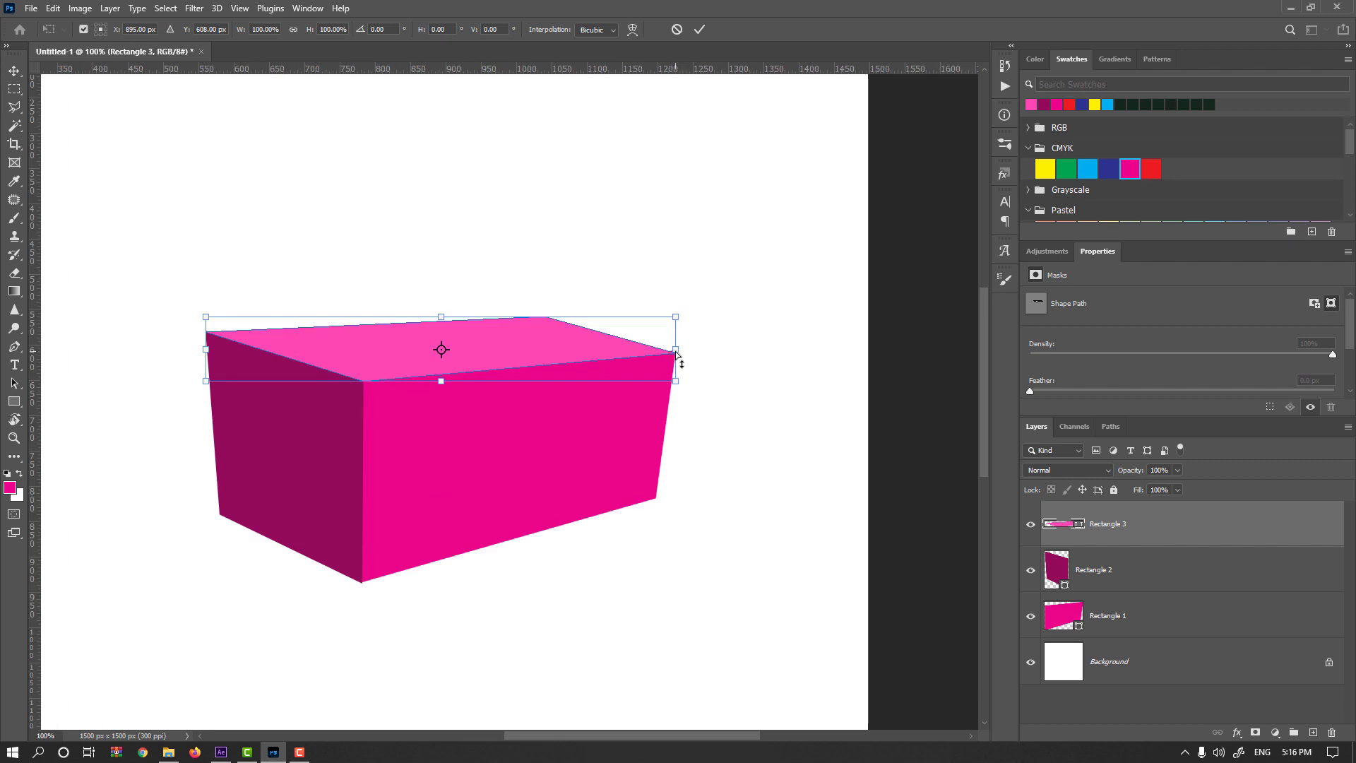
pyautogui.click(677, 351)
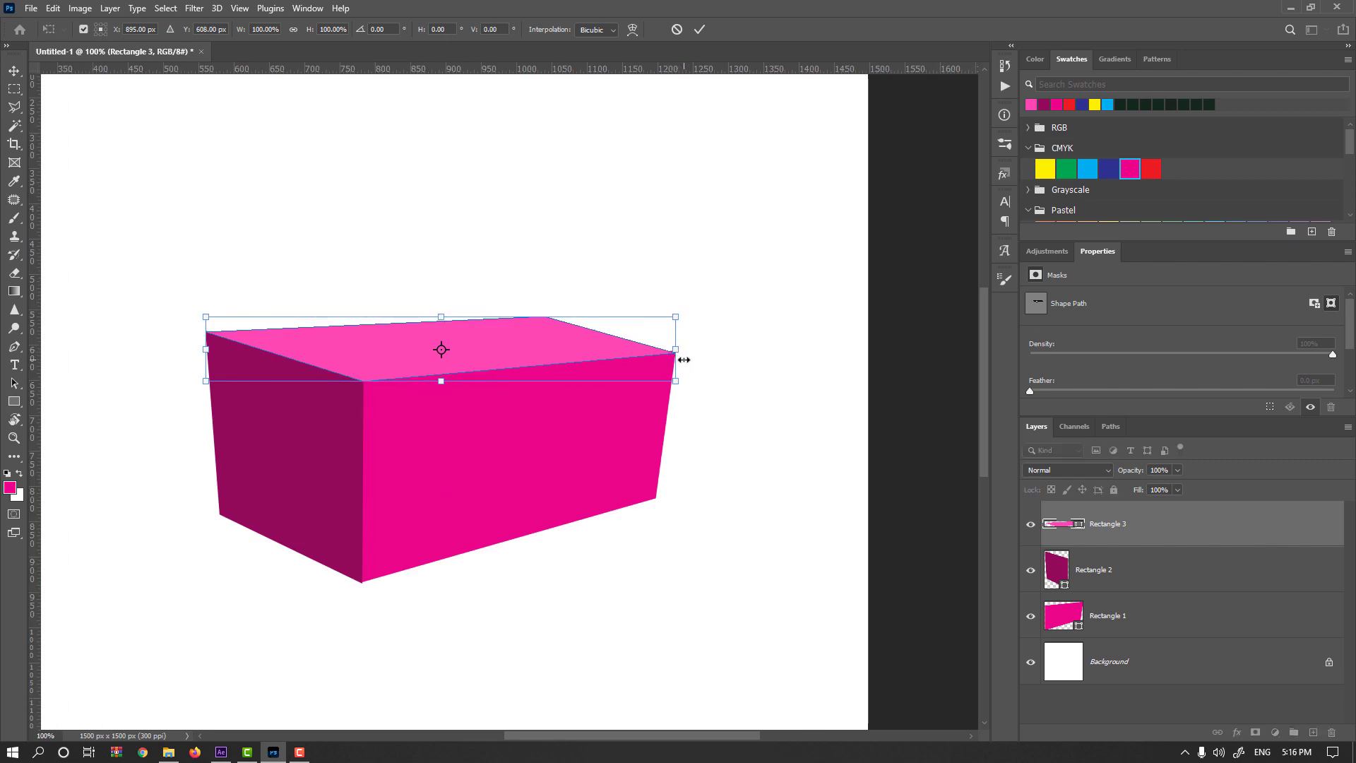
pyautogui.press('Return')
pyautogui.scroll(-3, 445, 454)
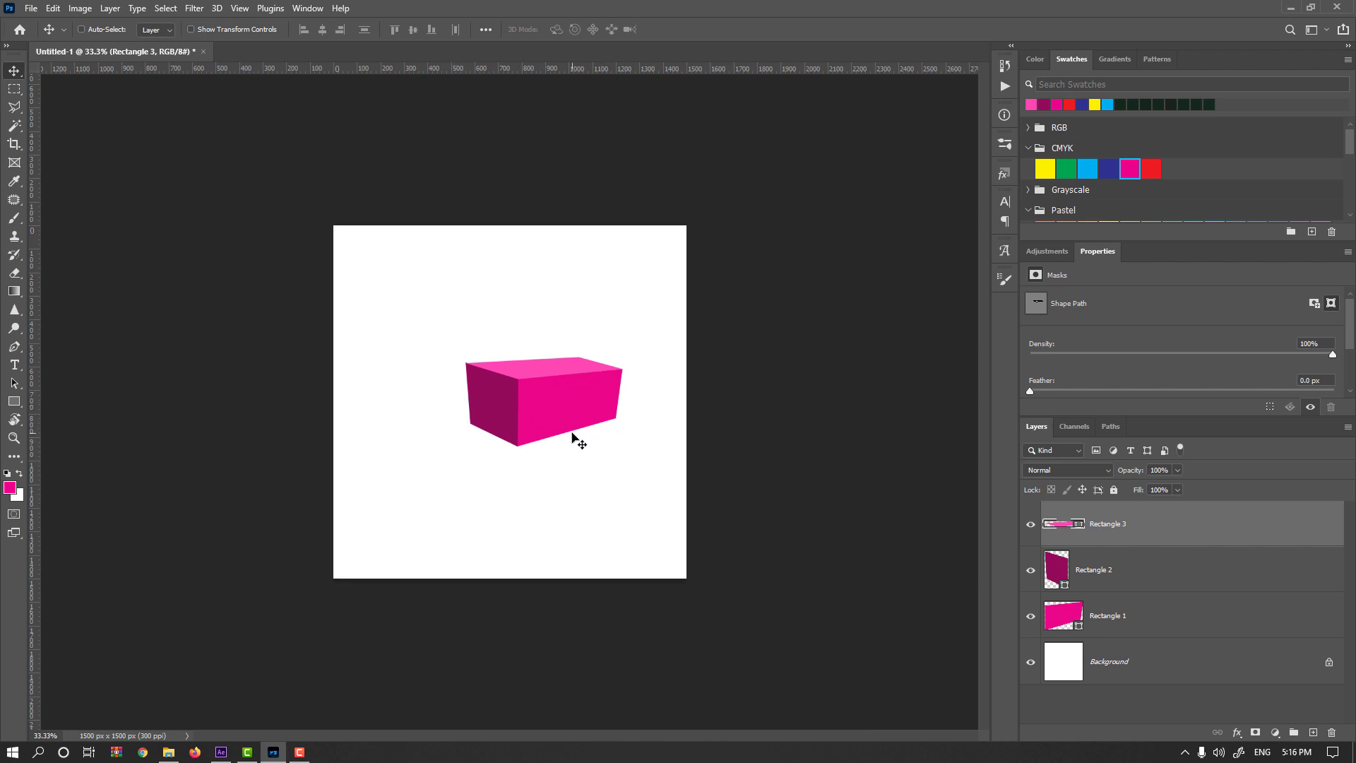
# Delete the three rectangle layers that form the magenta box.
pyautogui.press('Delete')
pyautogui.press('Delete')
pyautogui.press('Delete')
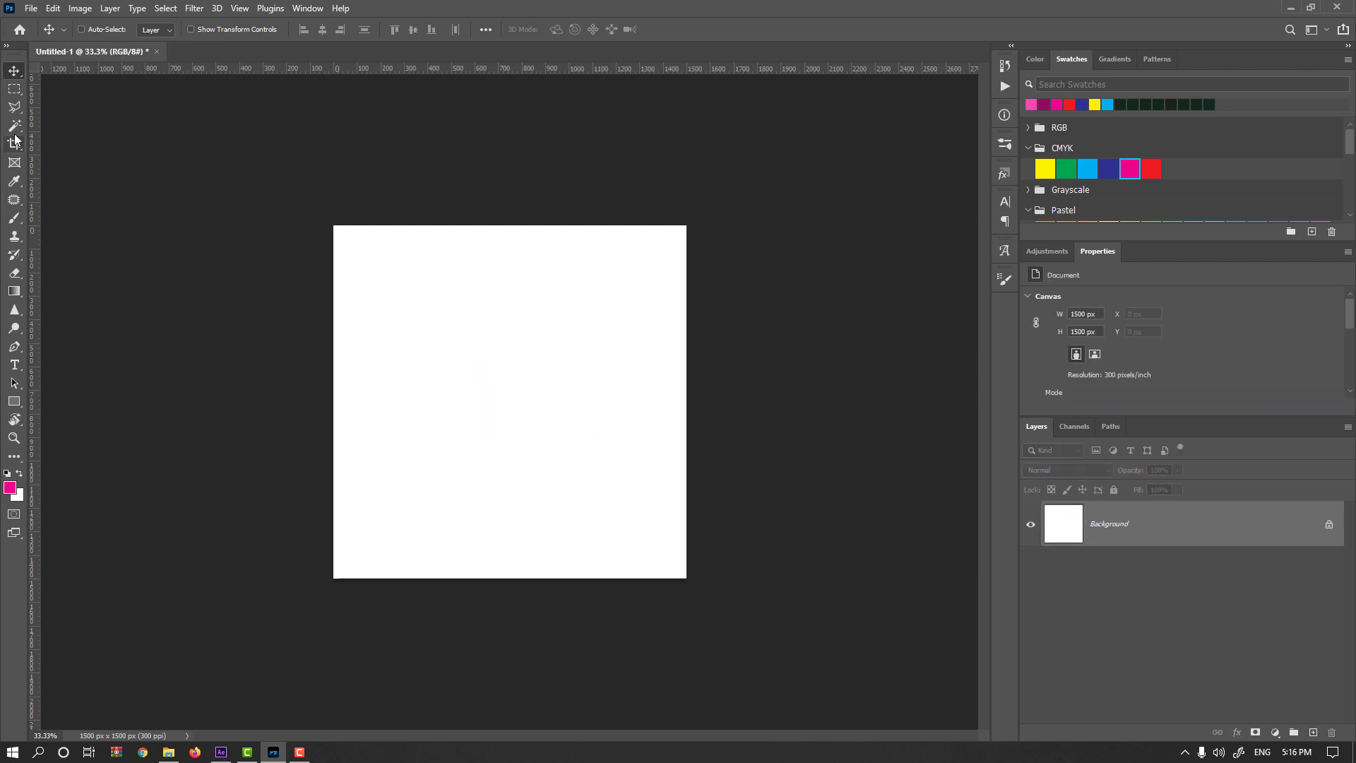
# Add a new layer and outline a four-cornered pyramid silhouette about 750 by 675 px with the Polygonal Lasso.
pyautogui.click(14, 106)
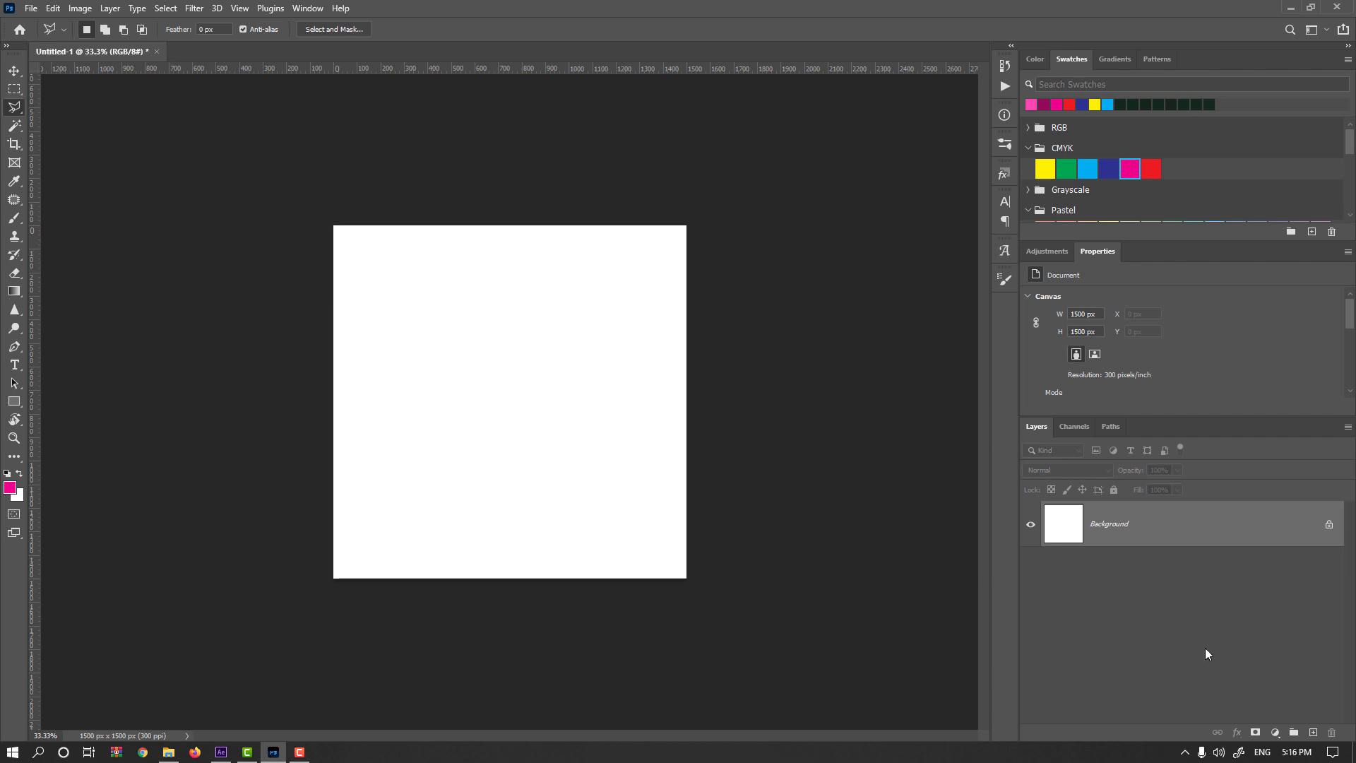
pyautogui.click(1313, 732)
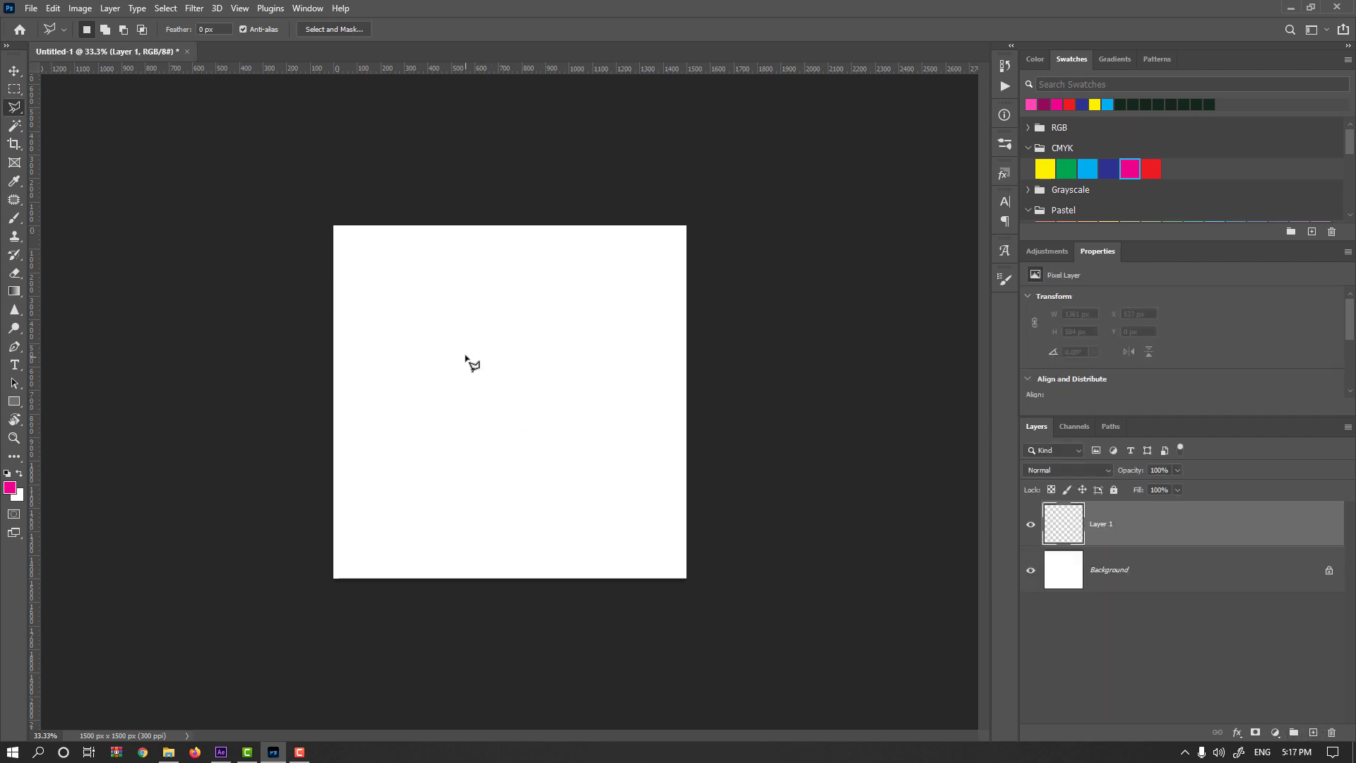
pyautogui.click(482, 313)
pyautogui.click(407, 437)
pyautogui.click(519, 470)
pyautogui.click(584, 445)
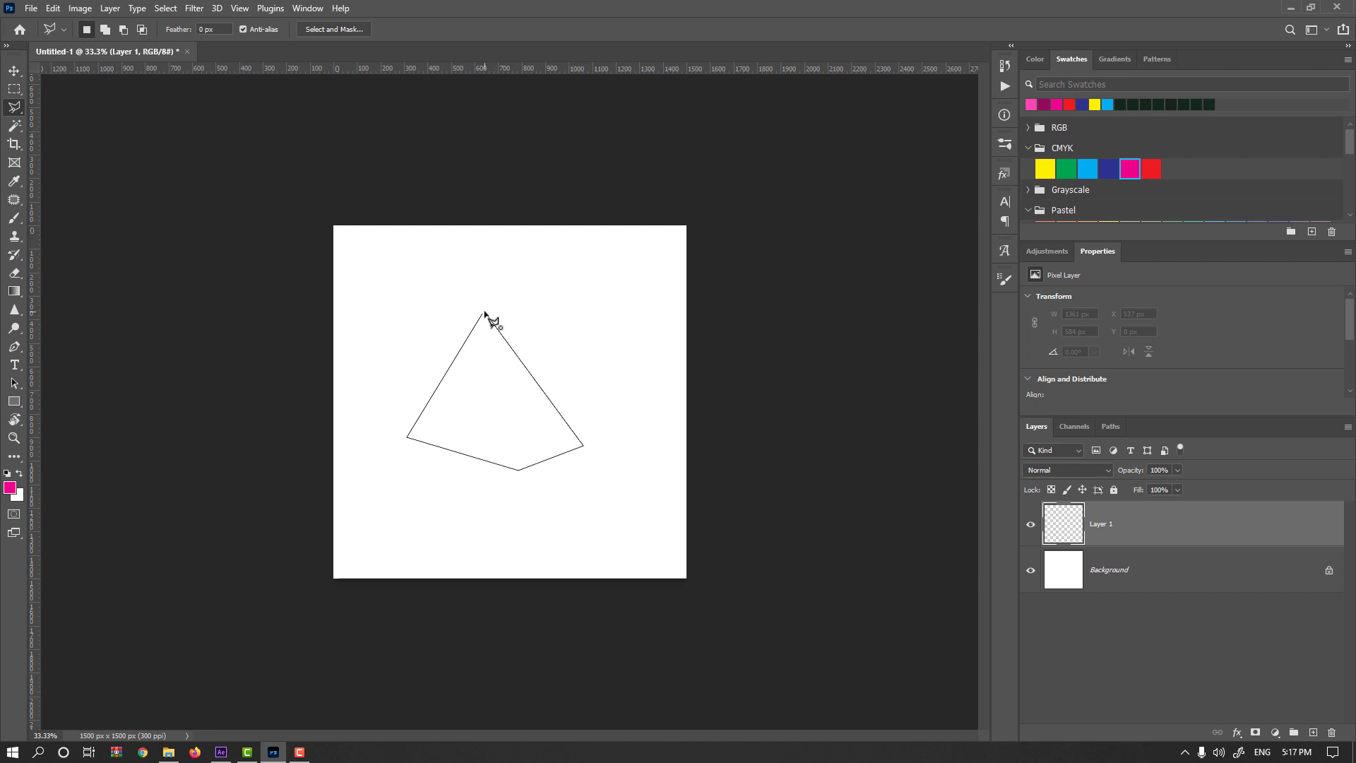
pyautogui.click(485, 313)
# Set the foreground color to dark gray #373737 and fill the pyramid selection with it.
pyautogui.click(9, 487)
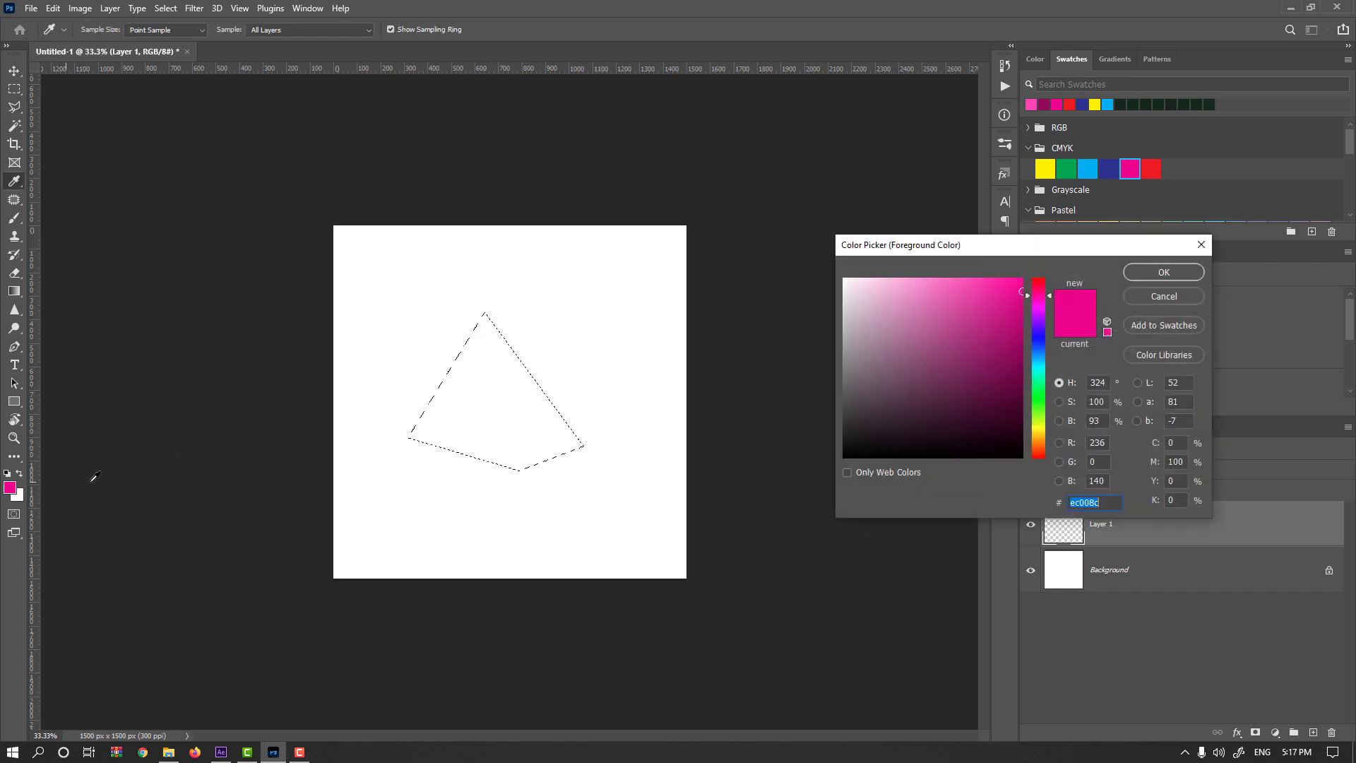
pyautogui.click(826, 420)
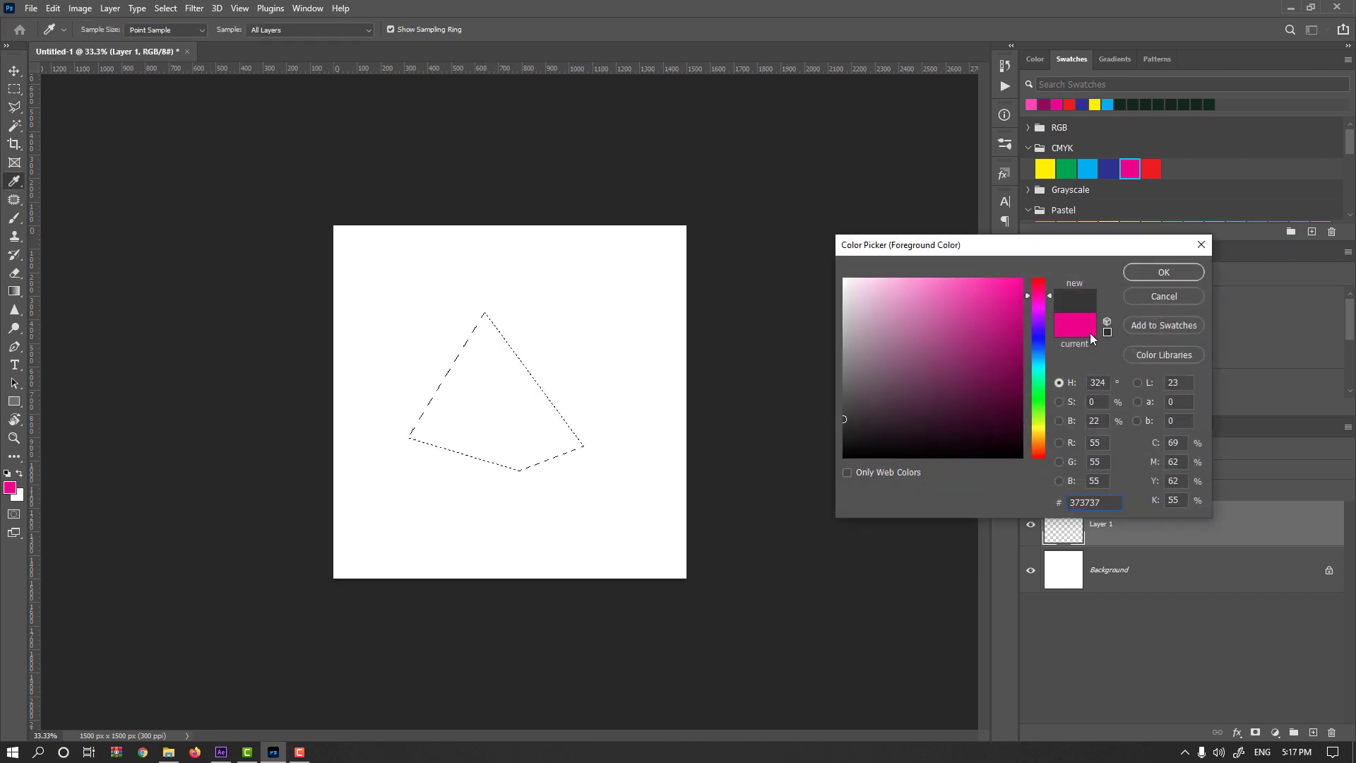
pyautogui.press('Return')
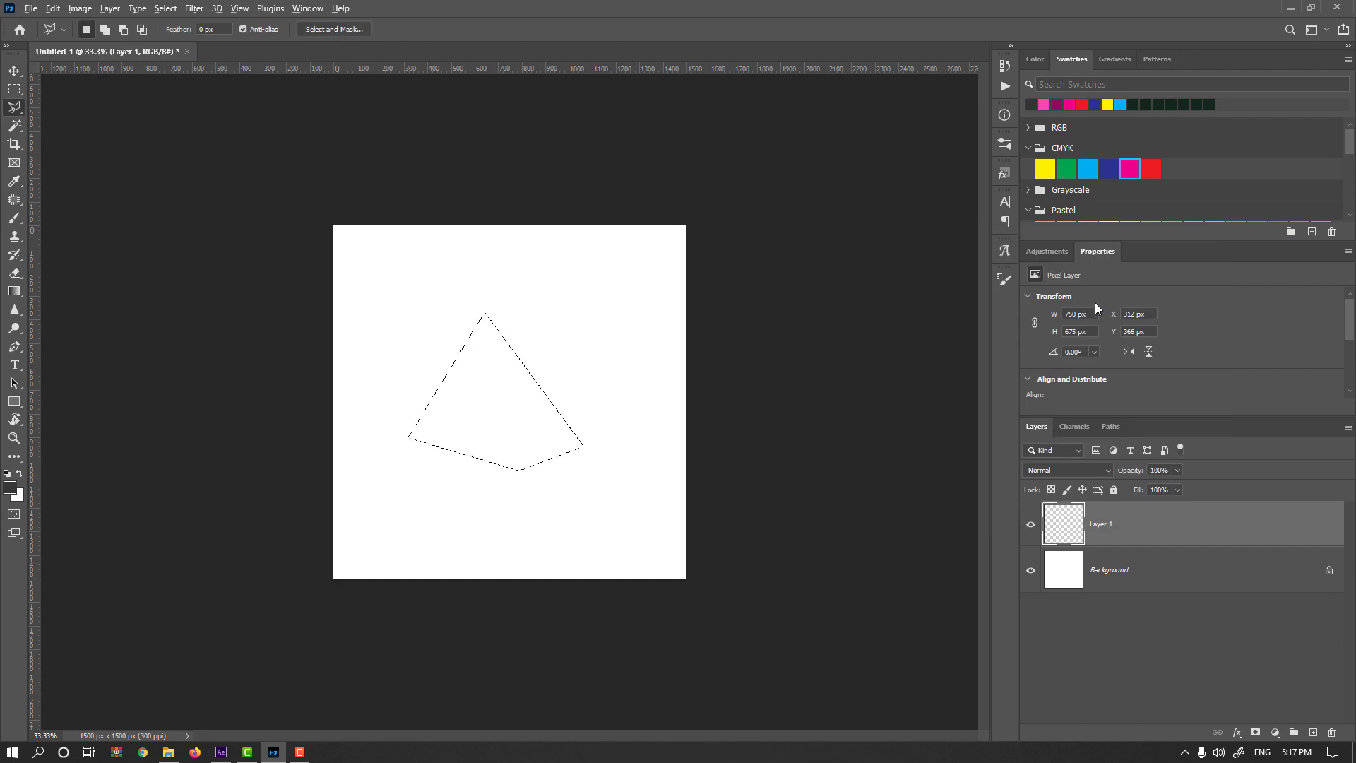
pyautogui.hotkey('alt', 'BackSpace')
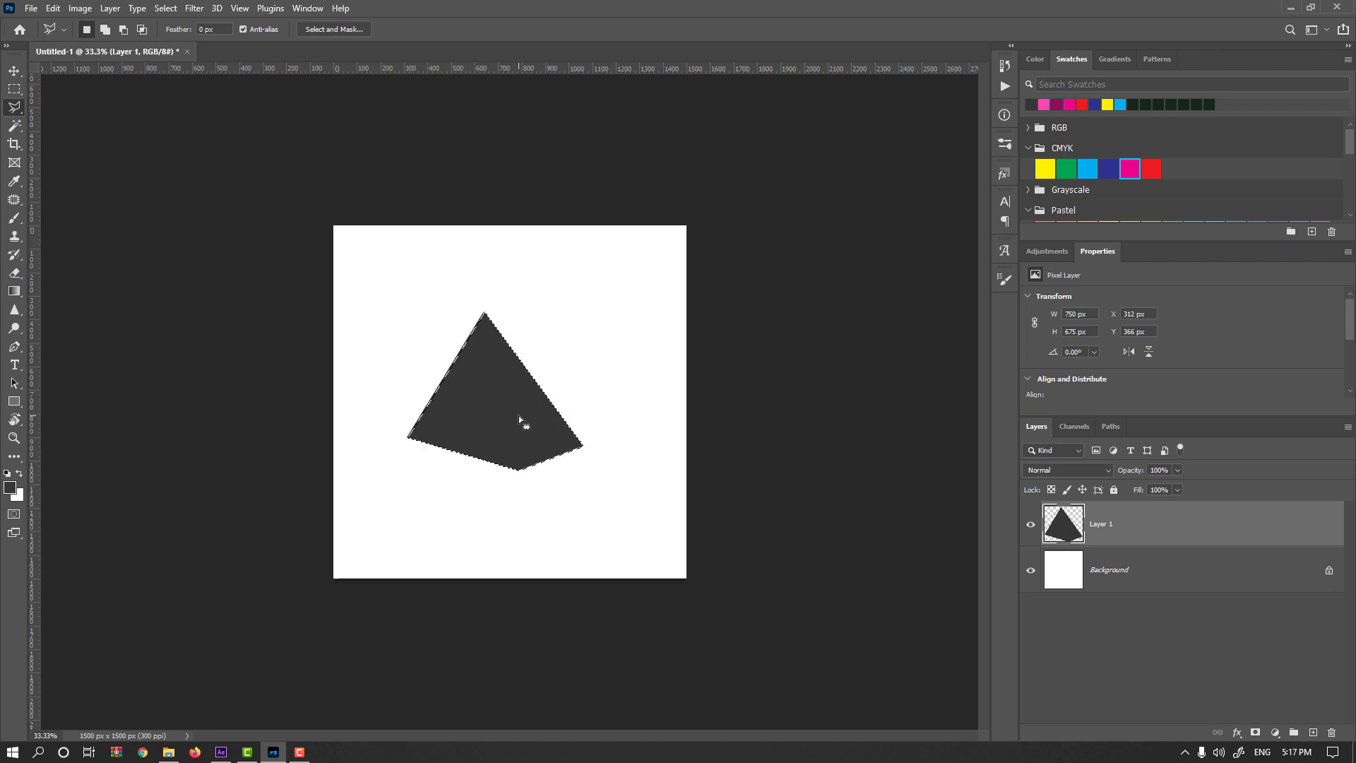
# Subtract the left face from the selection along a line from the pyramid's apex to its lowest corner.
pyautogui.press('alt')
pyautogui.keyDown('alt'); pyautogui.click(528, 510); pyautogui.keyUp('alt')
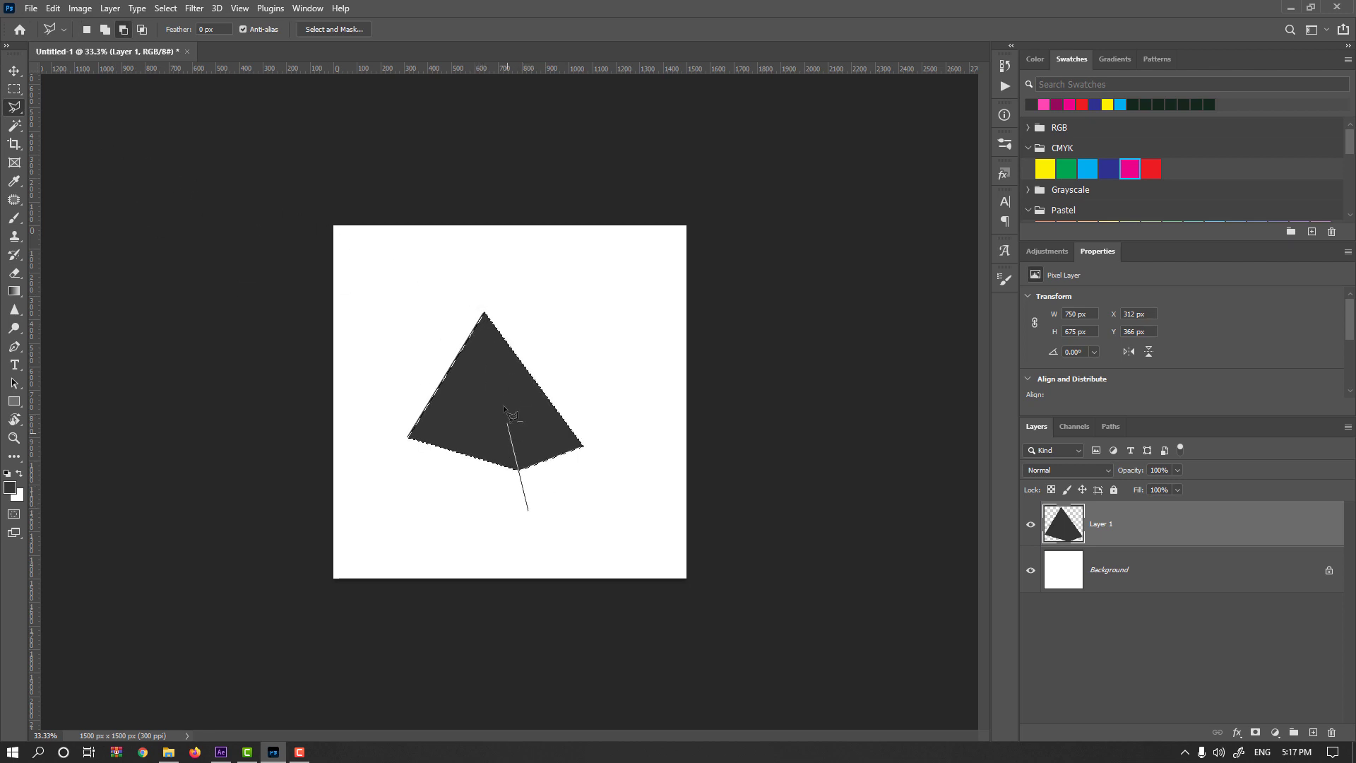
pyautogui.click(482, 295)
pyautogui.click(353, 409)
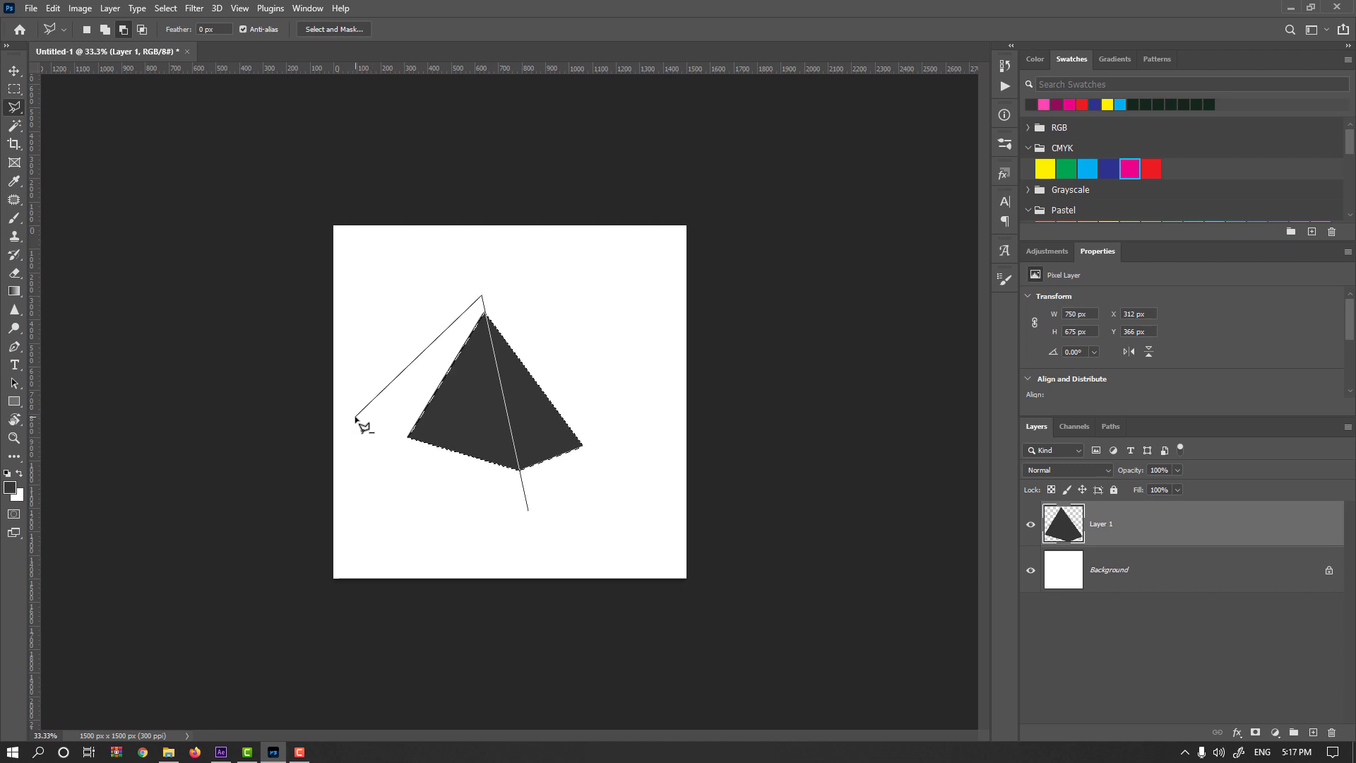
pyautogui.doubleClick(410, 519)
# Lighten the selected right face to mid gray with Hue/Saturation lightness and clear the selection.
pyautogui.hotkey('ctrl', 'u')
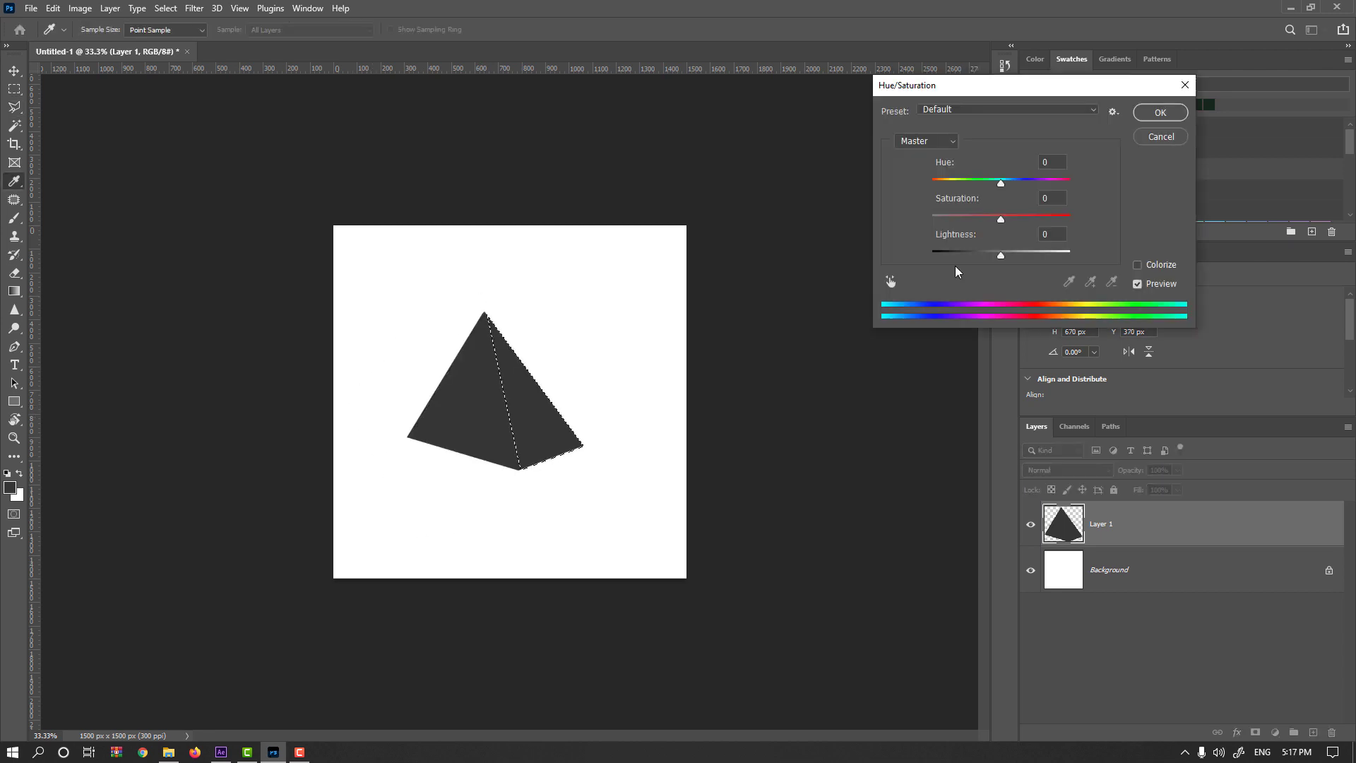
pyautogui.moveTo(1004, 256); pyautogui.dragTo(1032, 257)
pyautogui.press('Return')
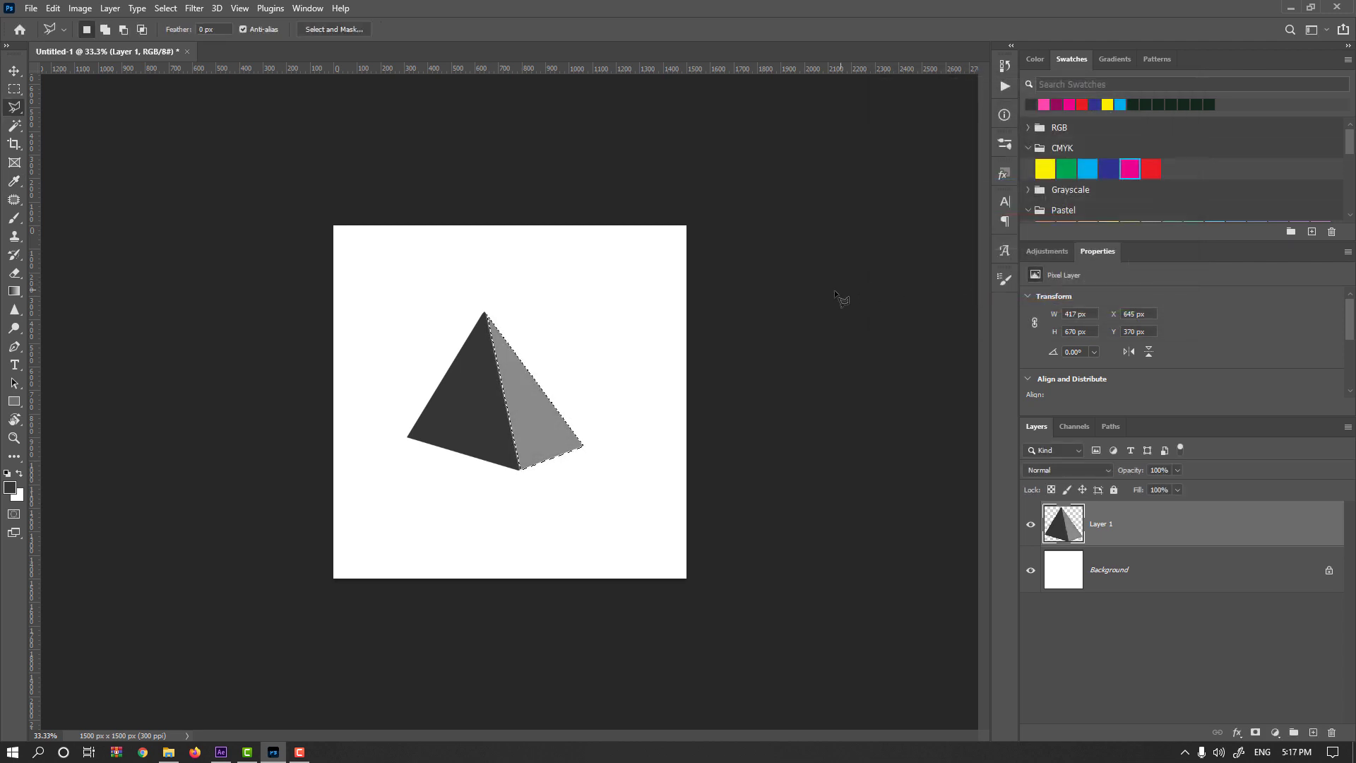
pyautogui.hotkey('ctrl', 'd')
# Try a dark gray shadow about 1158 by 291 px on a new layer beneath the pyramid, extending past the canvas's left edge.
pyautogui.keyDown('ctrl'); pyautogui.click(1313, 732); pyautogui.keyUp('ctrl')
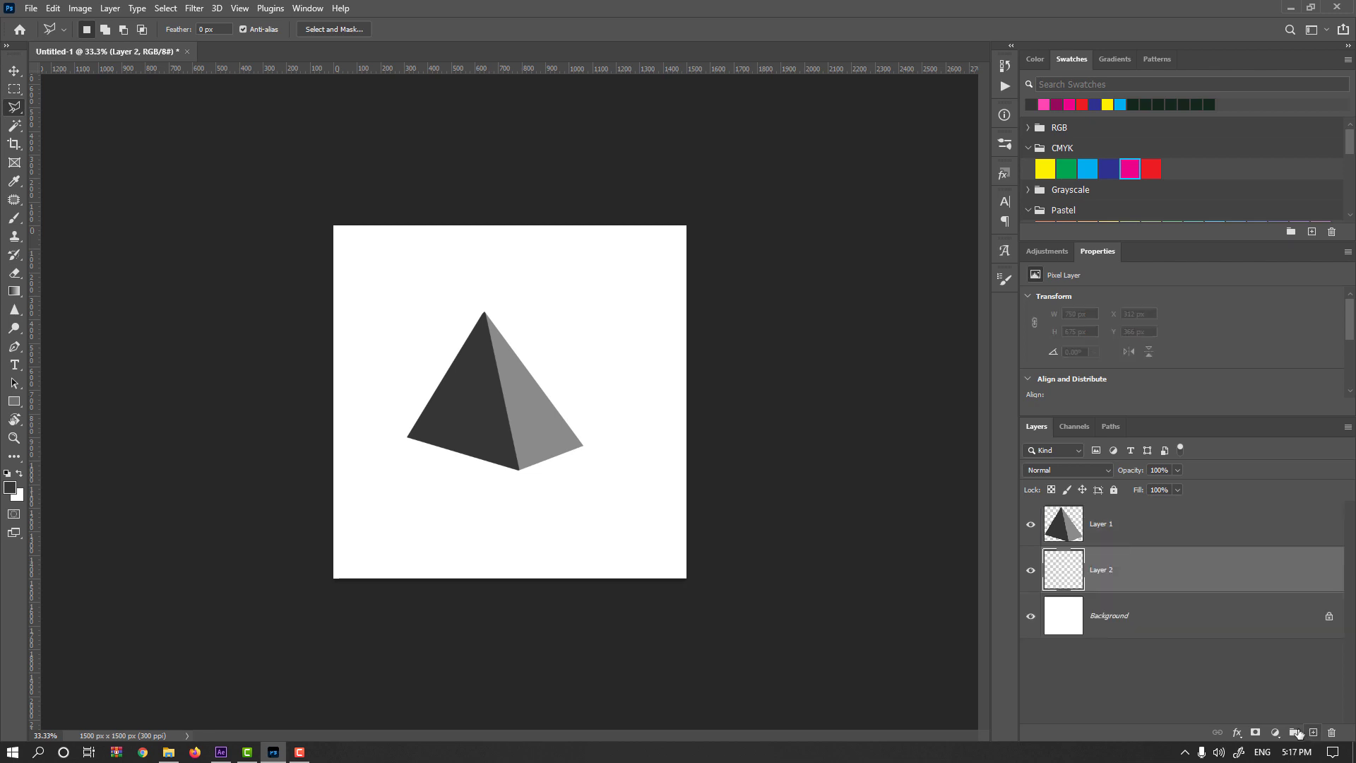
pyautogui.click(583, 448)
pyautogui.click(510, 471)
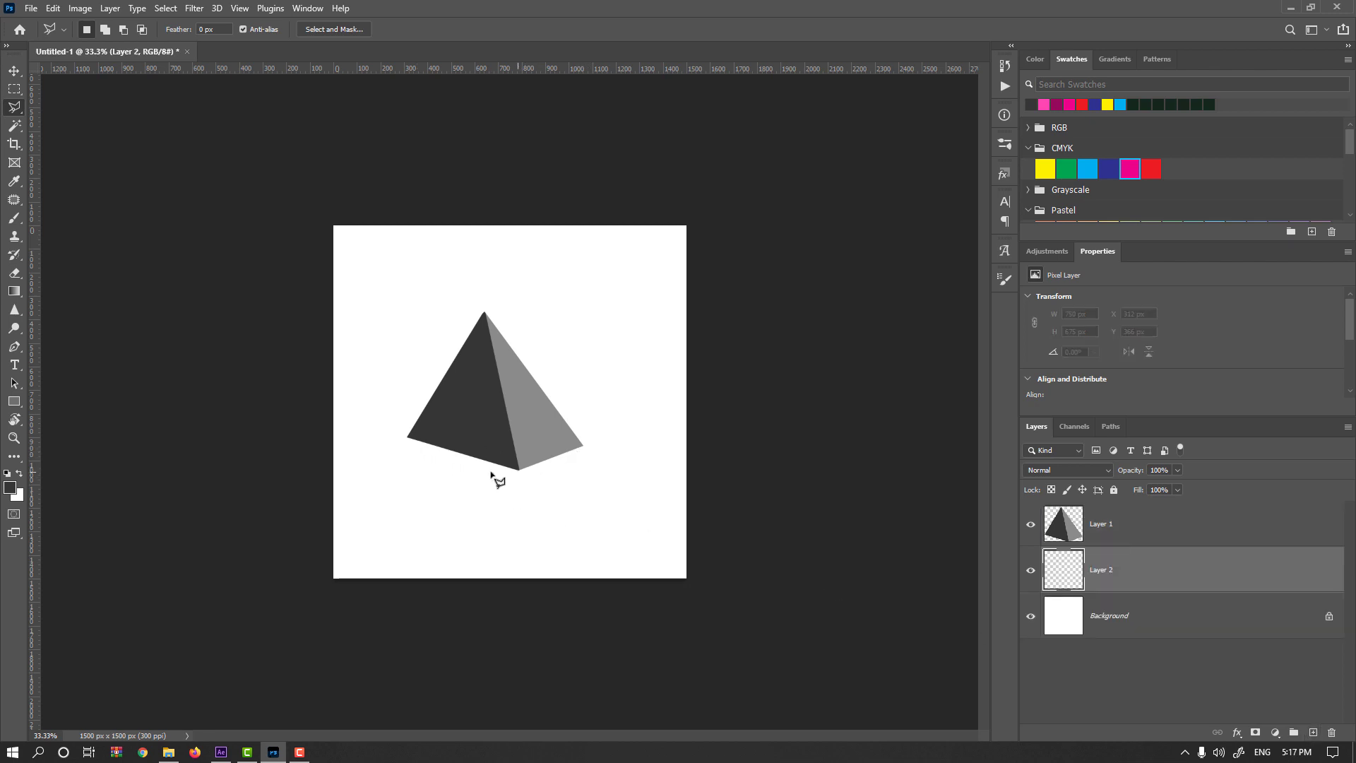
pyautogui.click(269, 474)
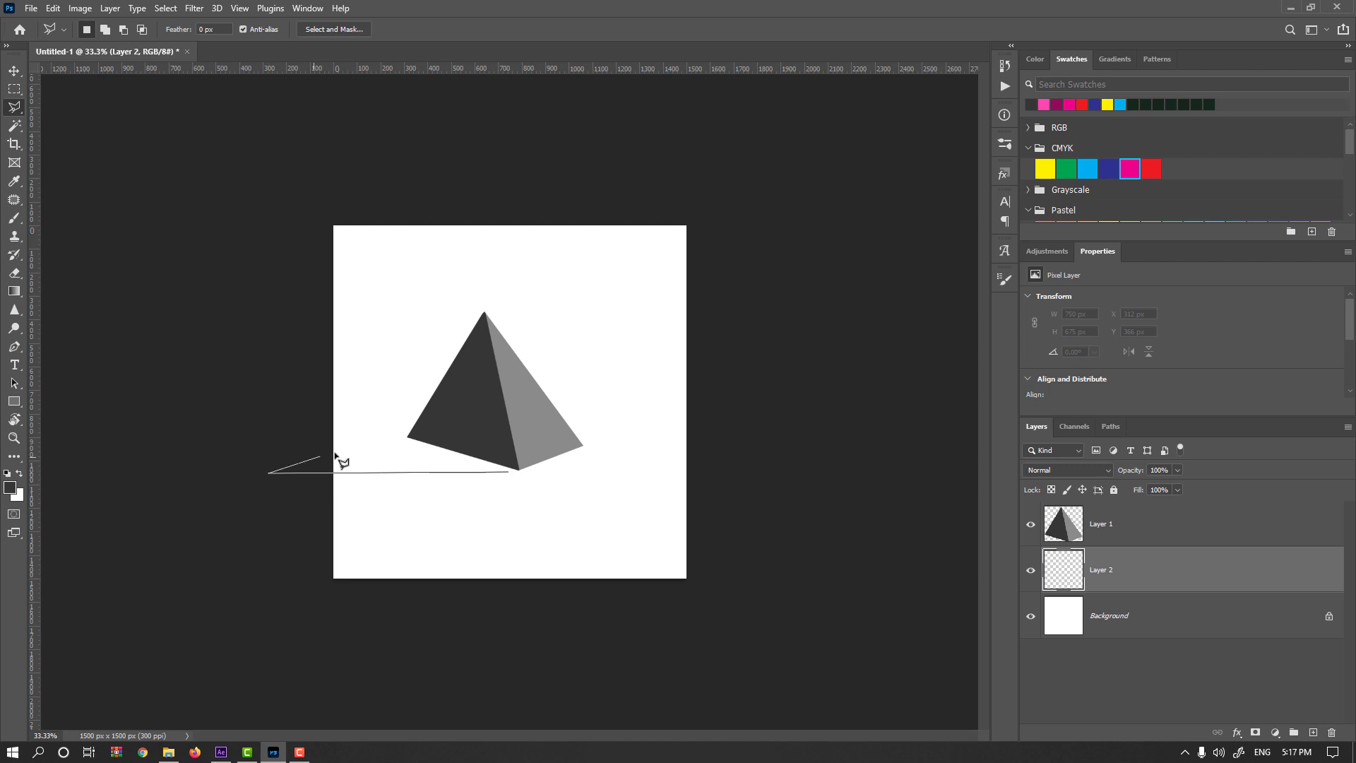
pyautogui.click(443, 407)
pyautogui.click(540, 452)
pyautogui.click(519, 470)
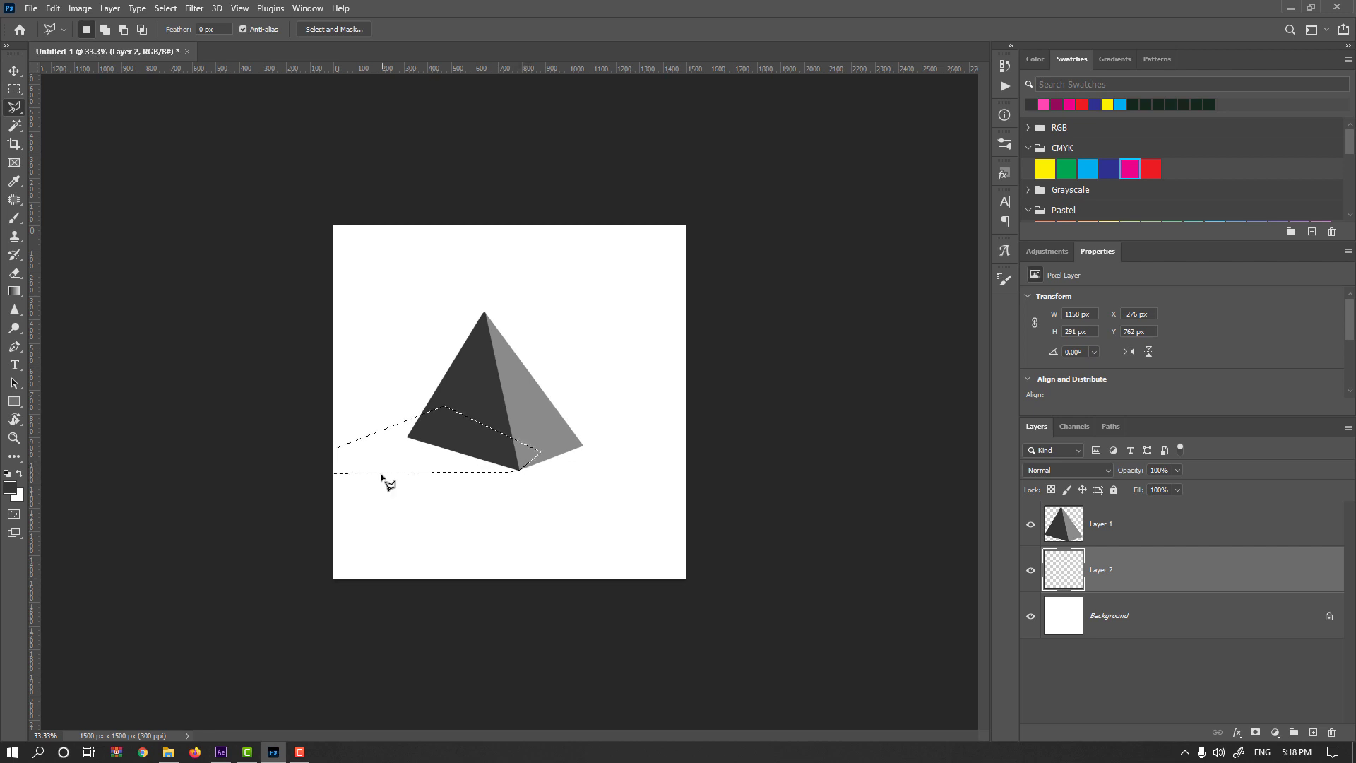
pyautogui.hotkey('alt', 'BackSpace')
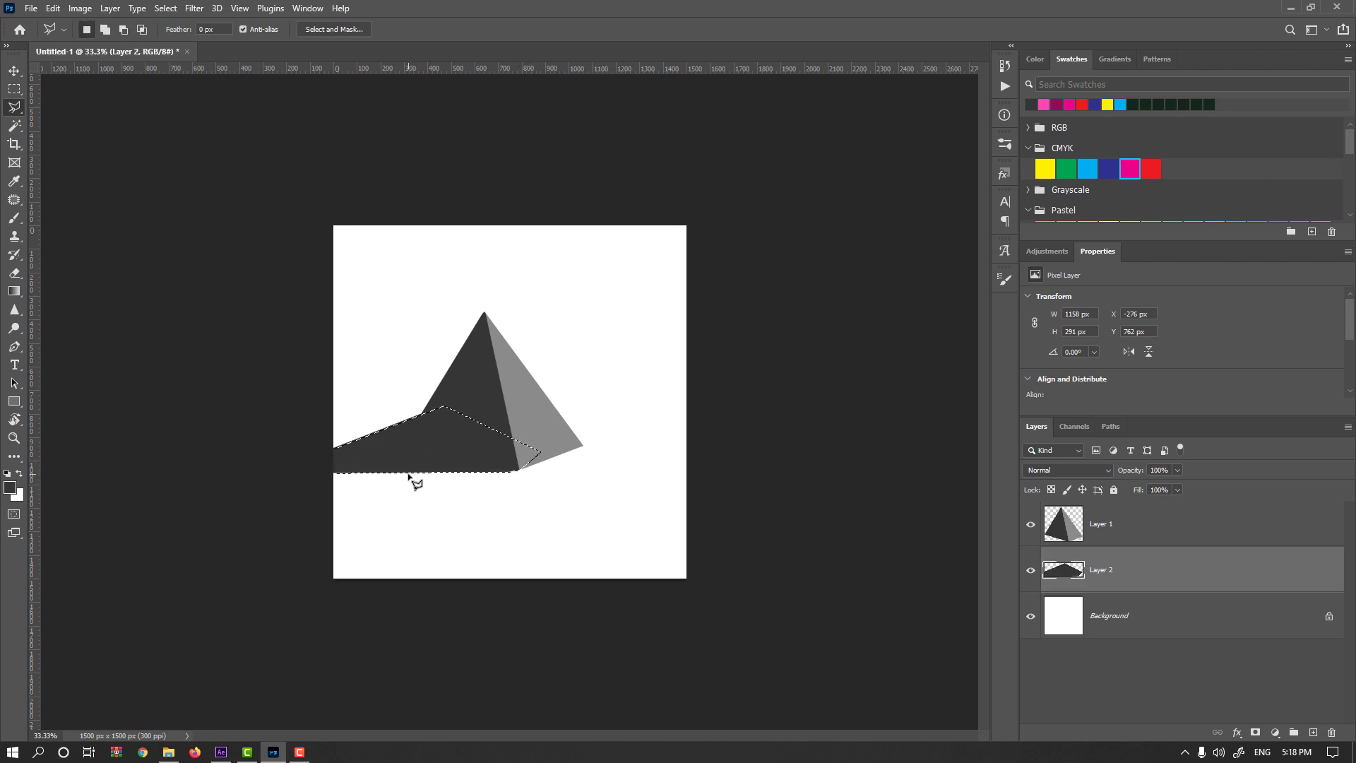
pyautogui.hotkey('ctrl', 'd')
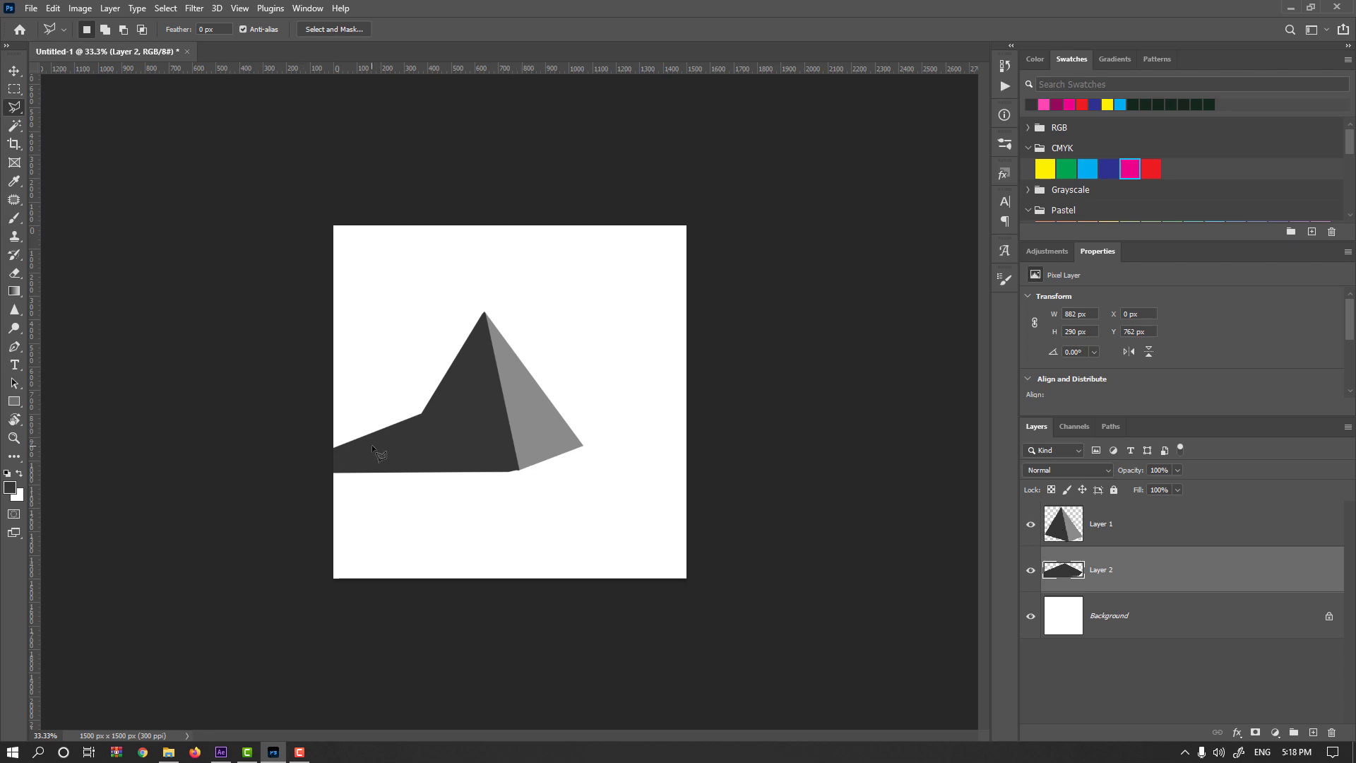
pyautogui.click(193, 9)
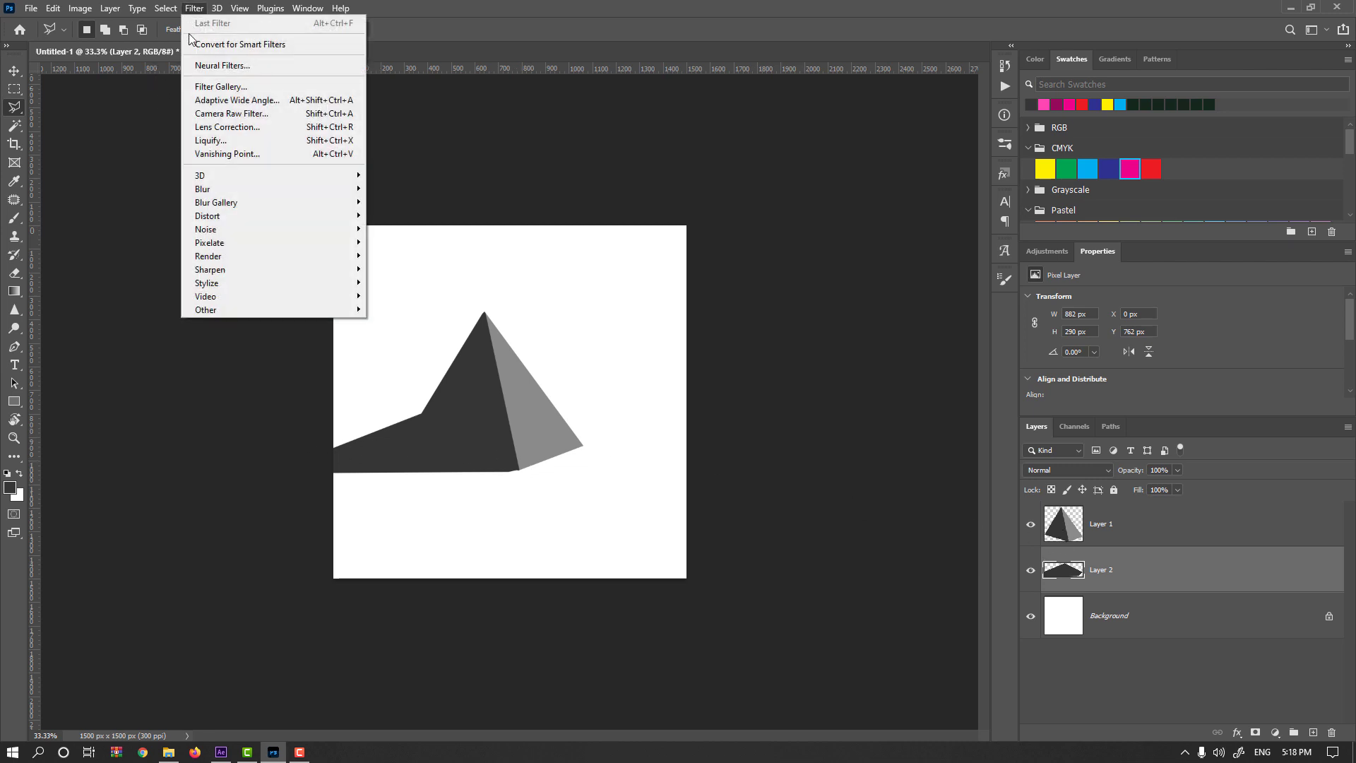
pyautogui.moveTo(300, 203)
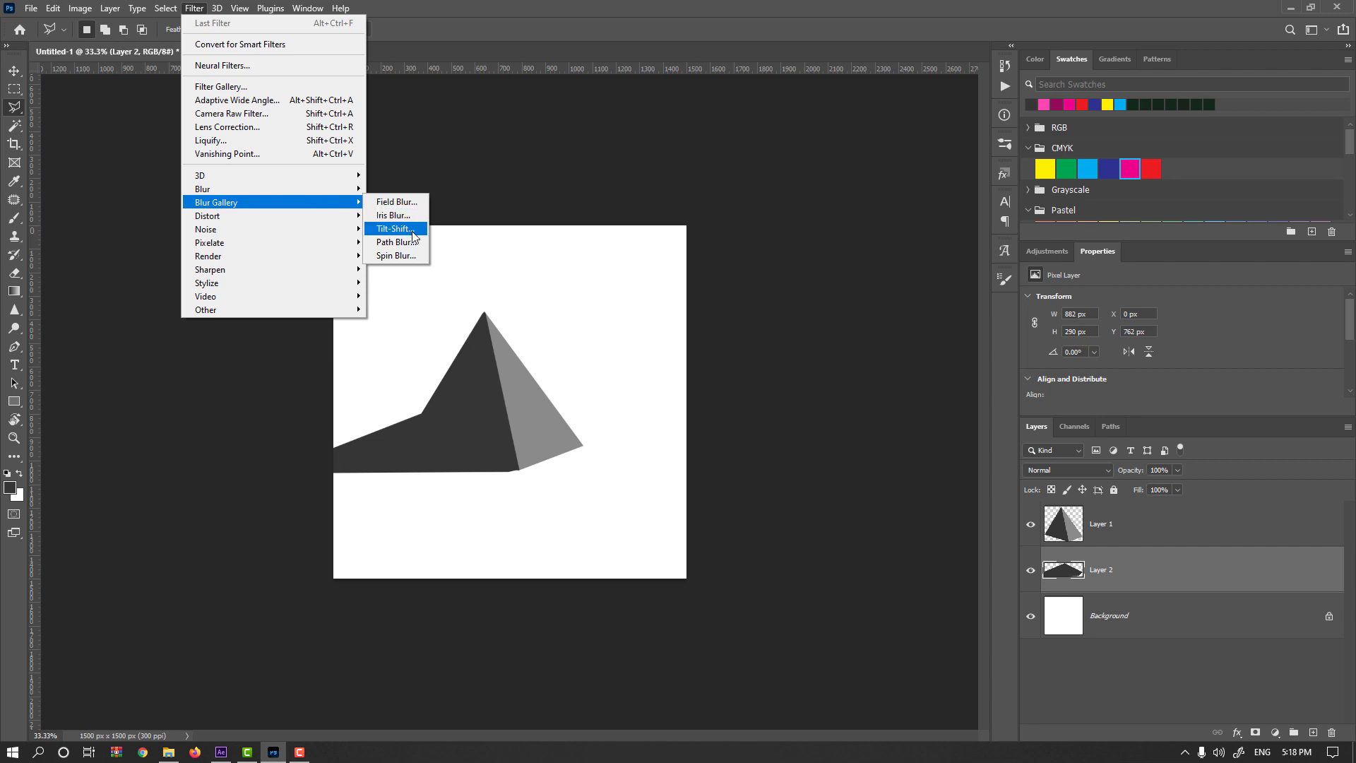
pyautogui.click(41, 107)
# Delete the shadow layer and move the pyramid horizontally to about X 651 px.
pyautogui.press('v')
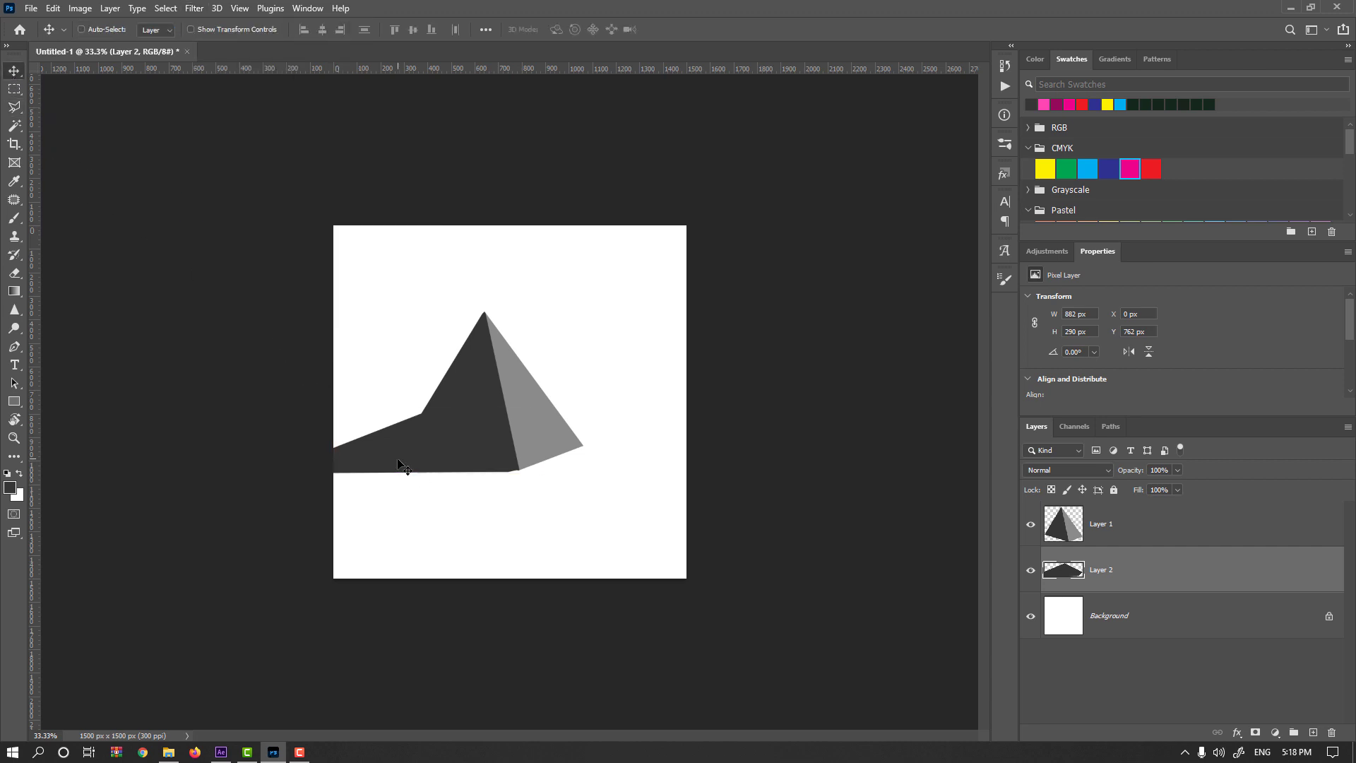
pyautogui.press('Delete')
pyautogui.moveTo(515, 449); pyautogui.dragTo(580, 434)
# Draw a triangular shadow about 1107 by 294 px on a new layer beneath the pyramid, fill it dark gray and deselect.
pyautogui.press('l')
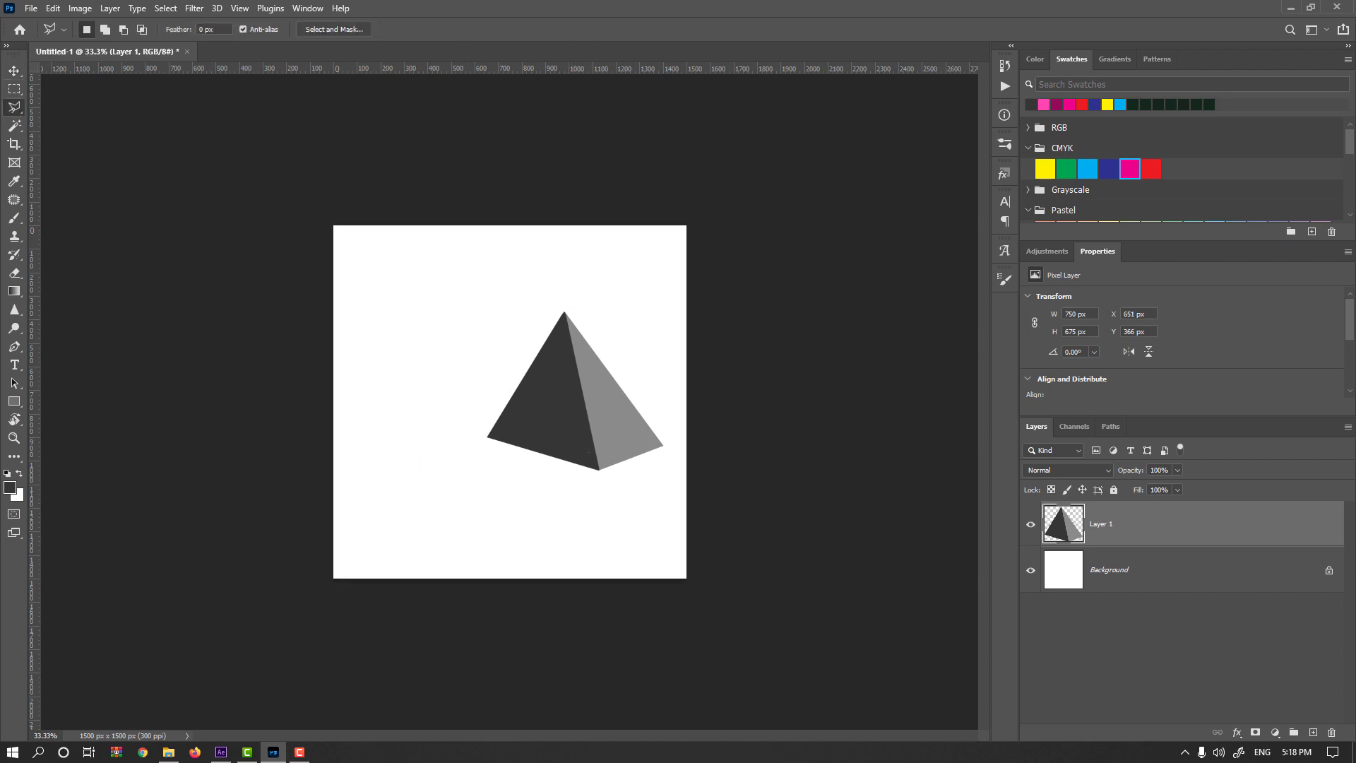
pyautogui.keyDown('ctrl'); pyautogui.click(1313, 732); pyautogui.keyUp('ctrl')
pyautogui.click(599, 470)
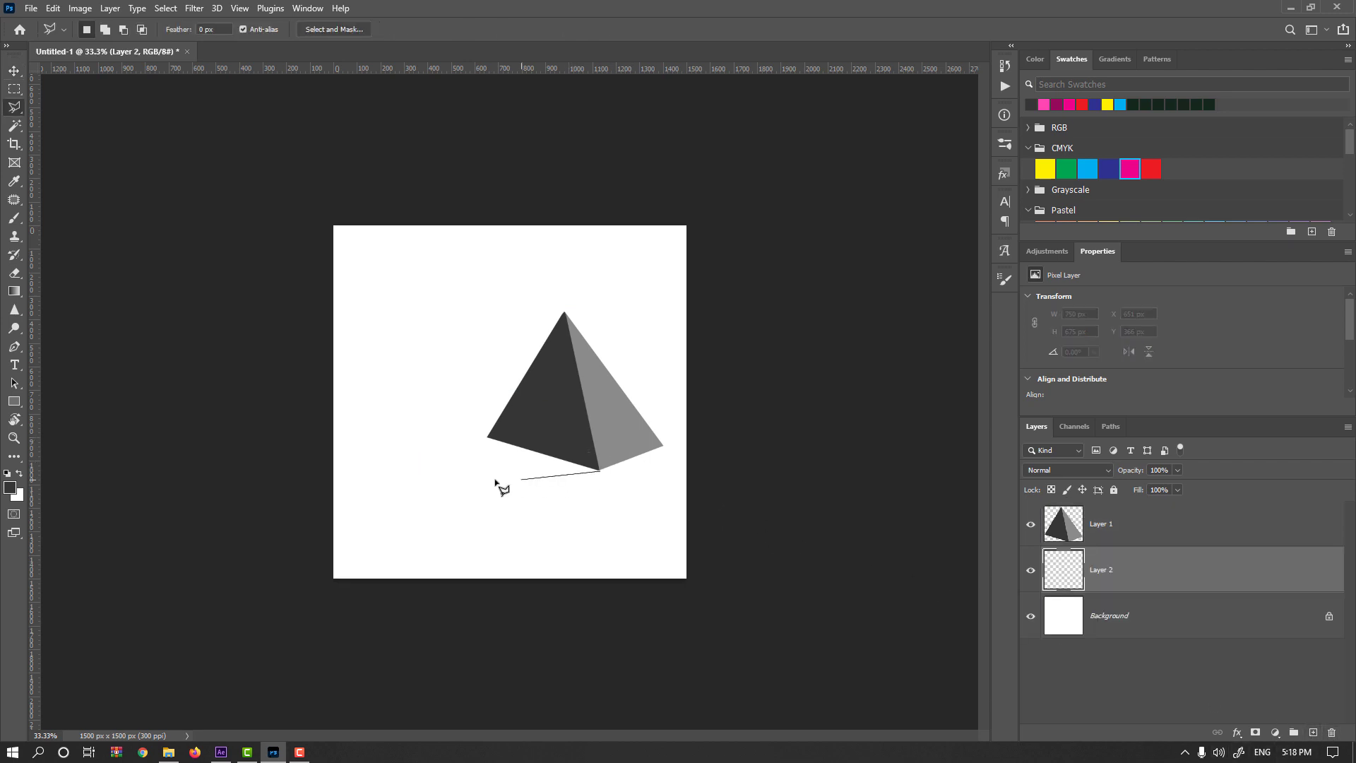
pyautogui.click(339, 464)
pyautogui.doubleClick(537, 400)
pyautogui.hotkey('alt', 'BackSpace')
pyautogui.hotkey('ctrl', 'd')
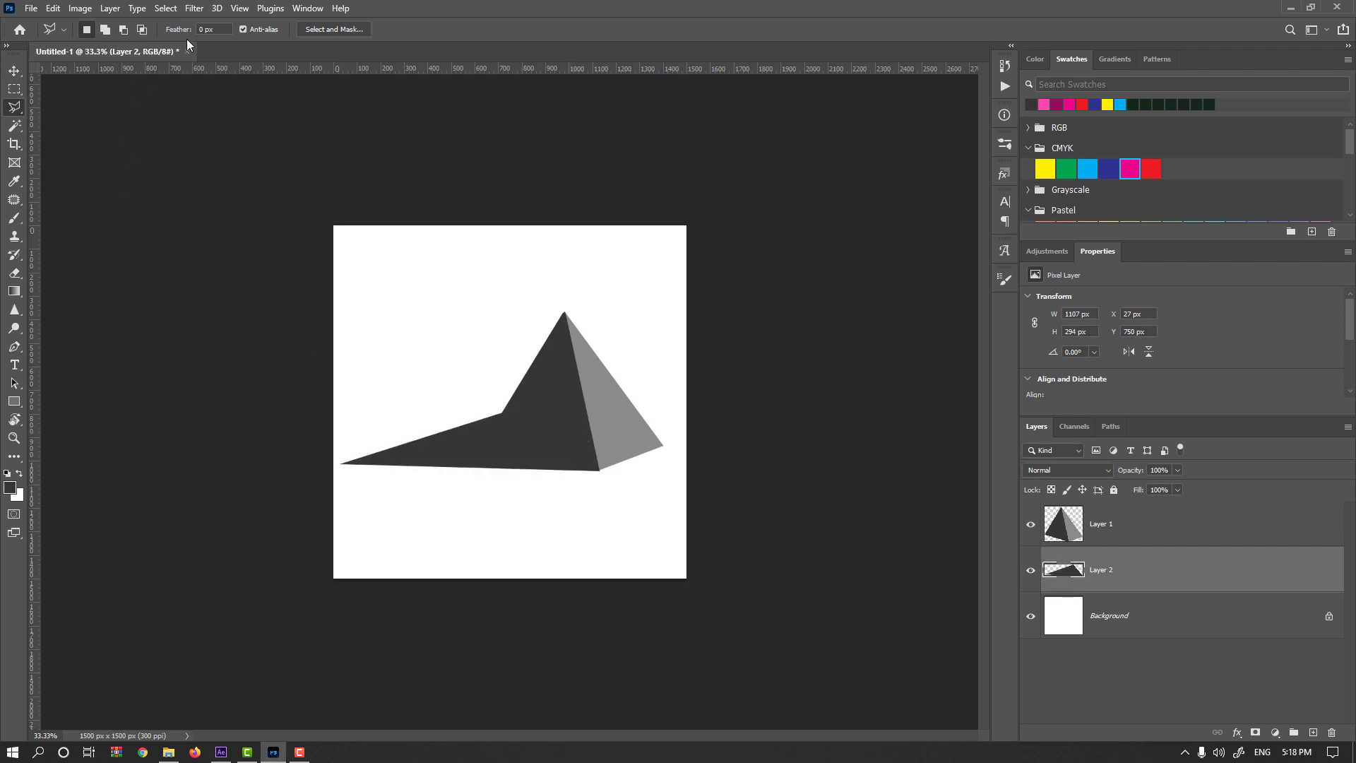
# Convert the shadow layer to a smart object.
pyautogui.click(193, 8)
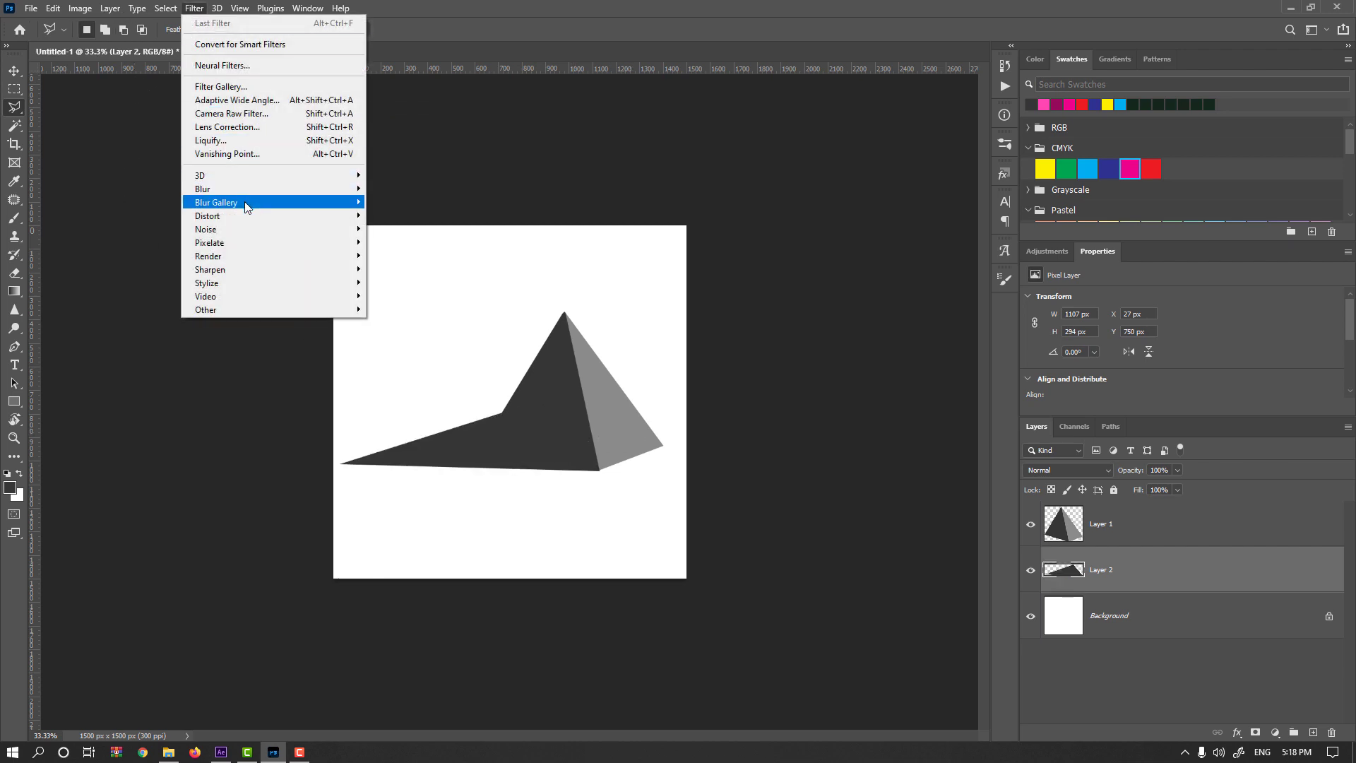
pyautogui.moveTo(245, 206)
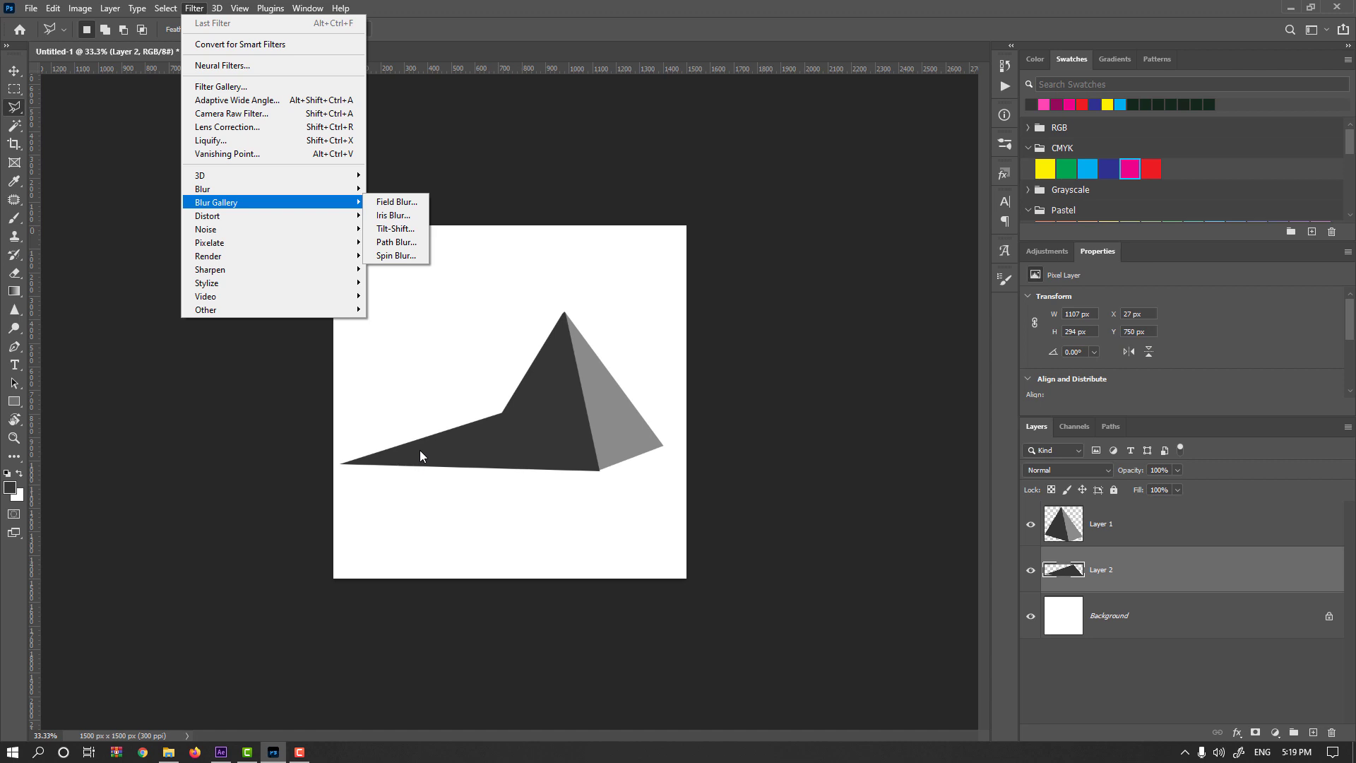
pyautogui.rightClick(1163, 583)
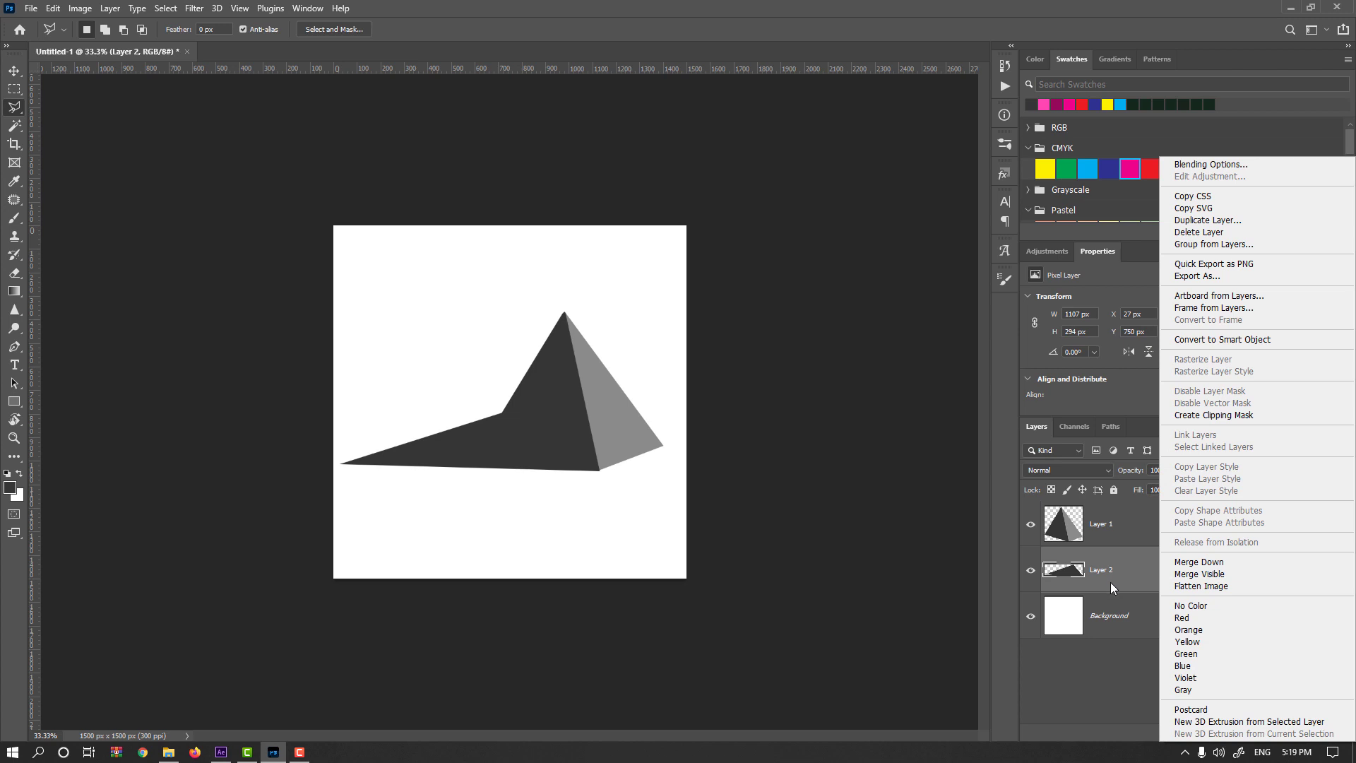
pyautogui.click(1266, 339)
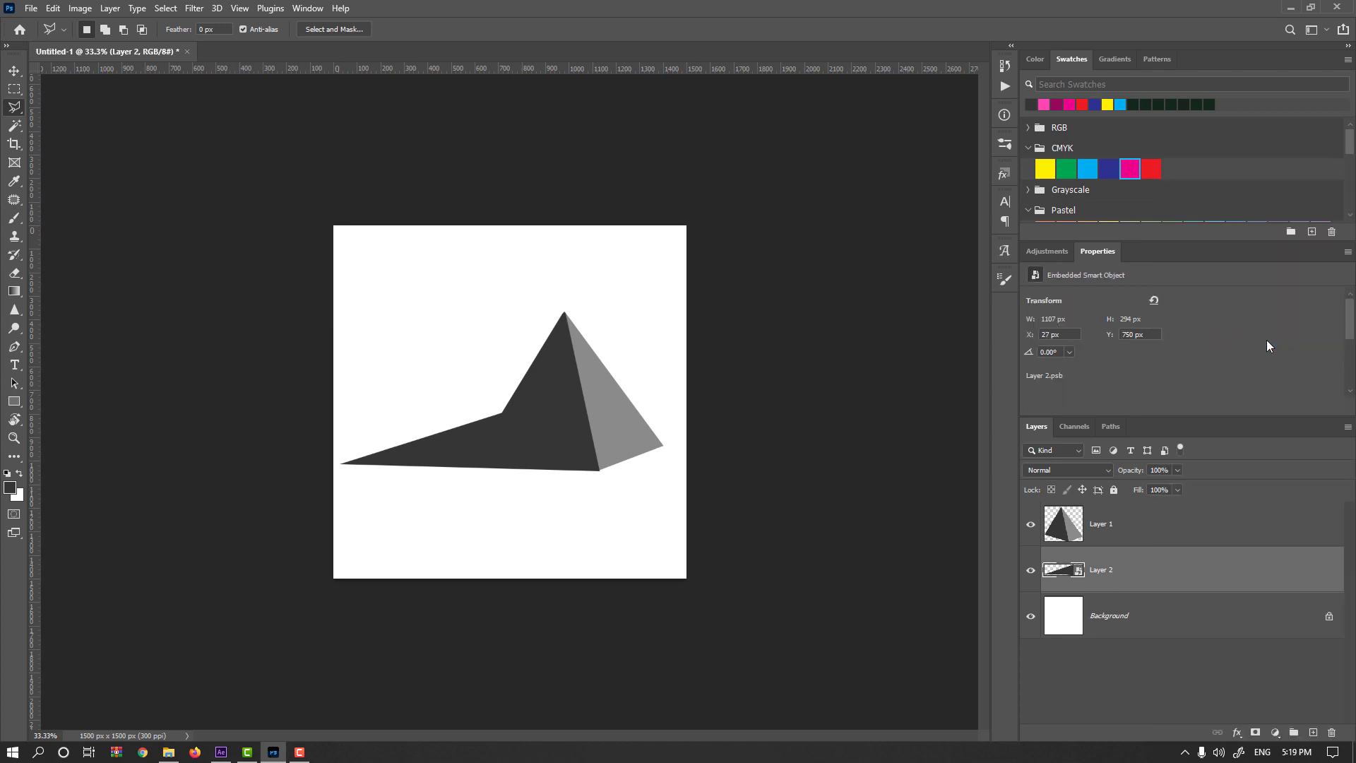
# Apply a Gaussian Blur with a radius of about 7 pixels to the shadow layer.
pyautogui.click(194, 8)
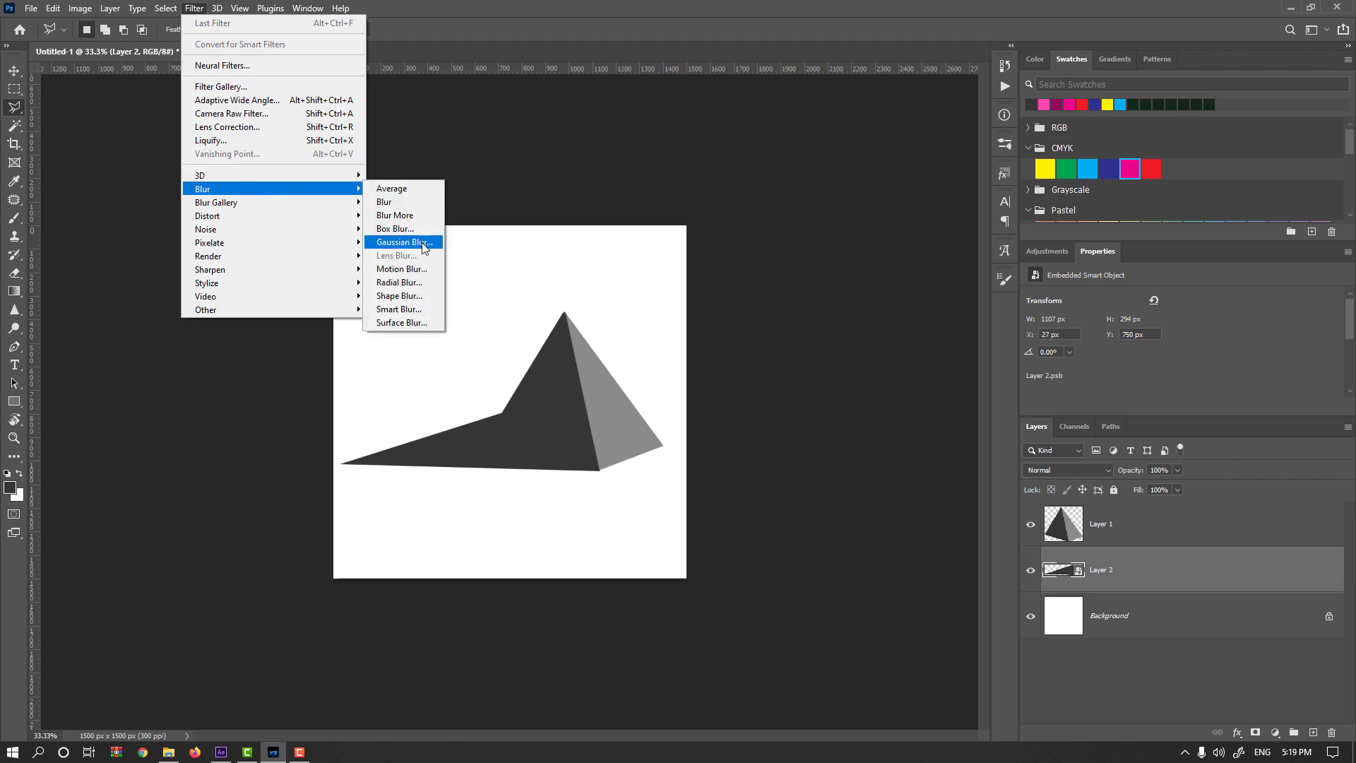
pyautogui.click(404, 242)
pyautogui.moveTo(732, 443); pyautogui.dragTo(757, 444)
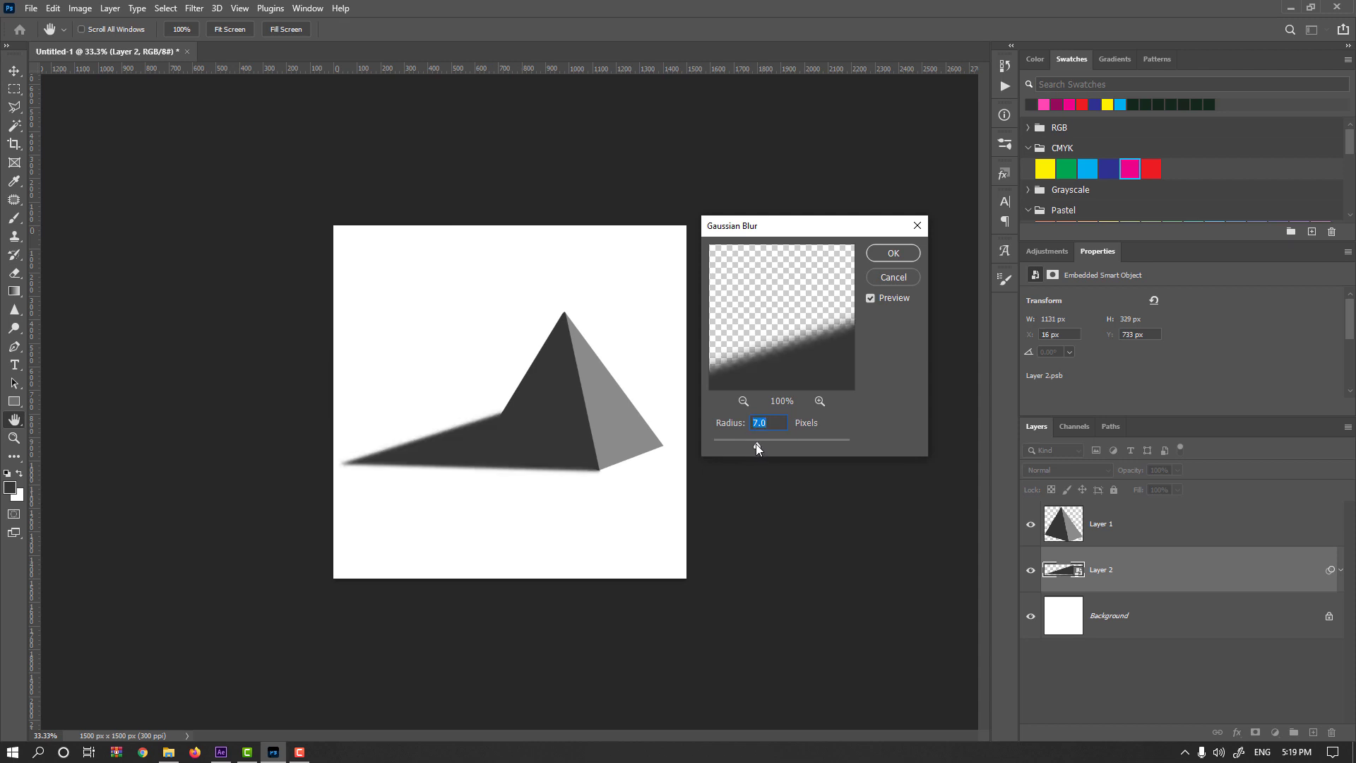
pyautogui.click(894, 253)
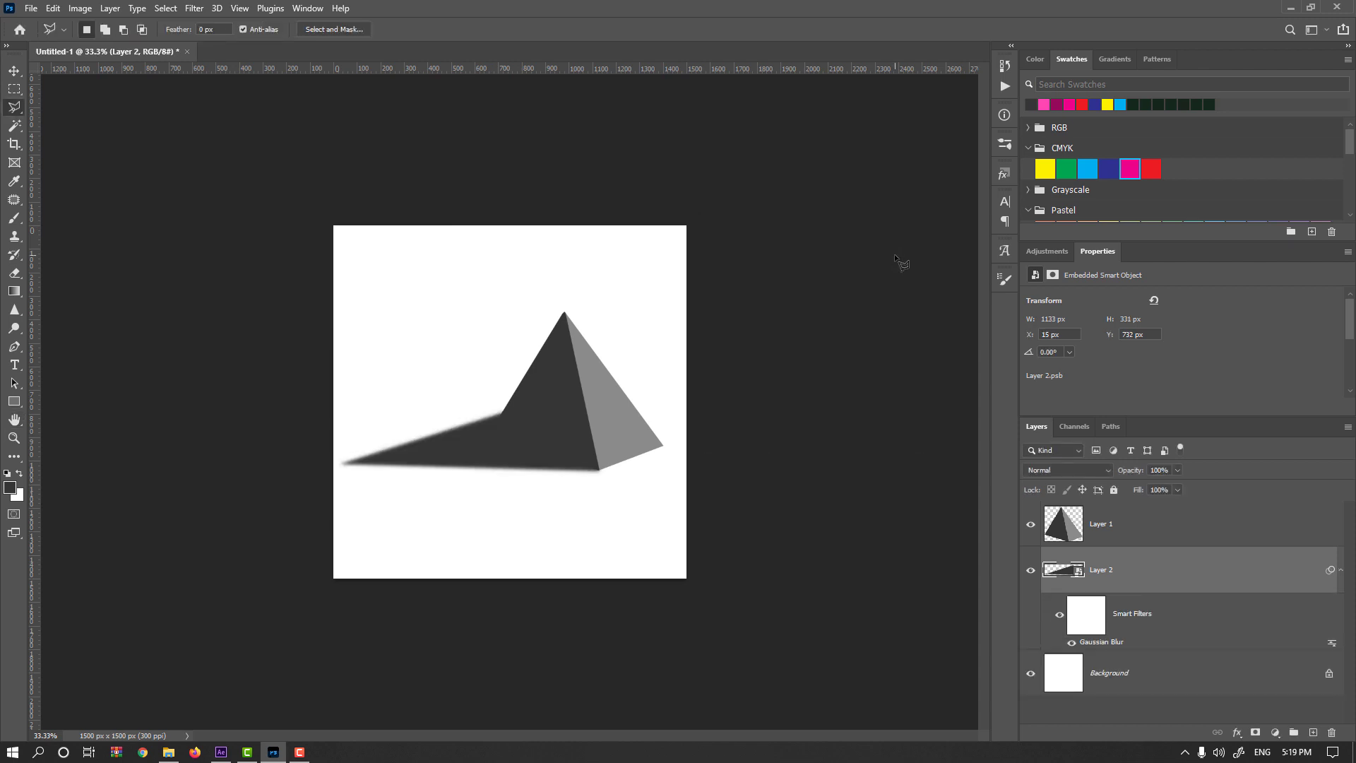
# Apply a Motion Blur to the shadow layer with a 10° angle and a distance of 141 pixels.
pyautogui.press('l')
pyautogui.click(194, 8)
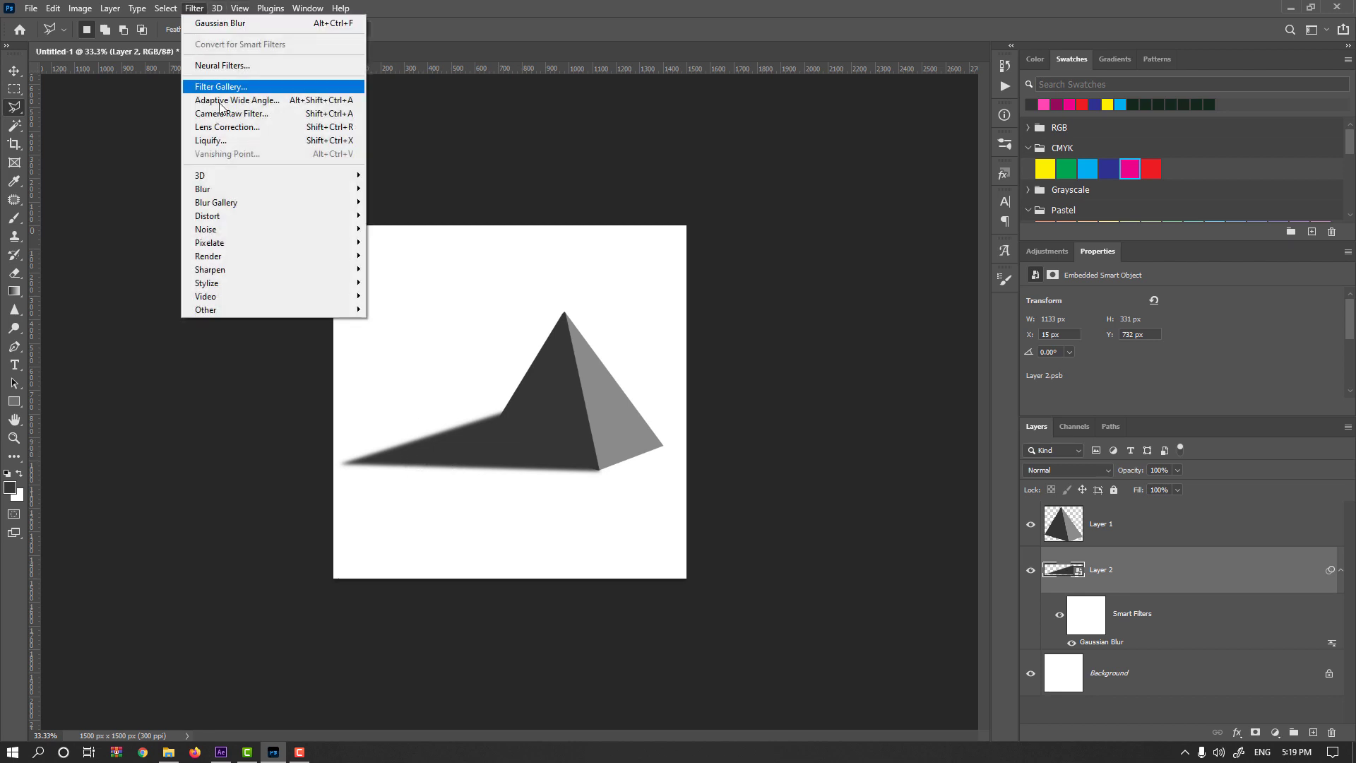
pyautogui.moveTo(267, 192)
pyautogui.click(427, 269)
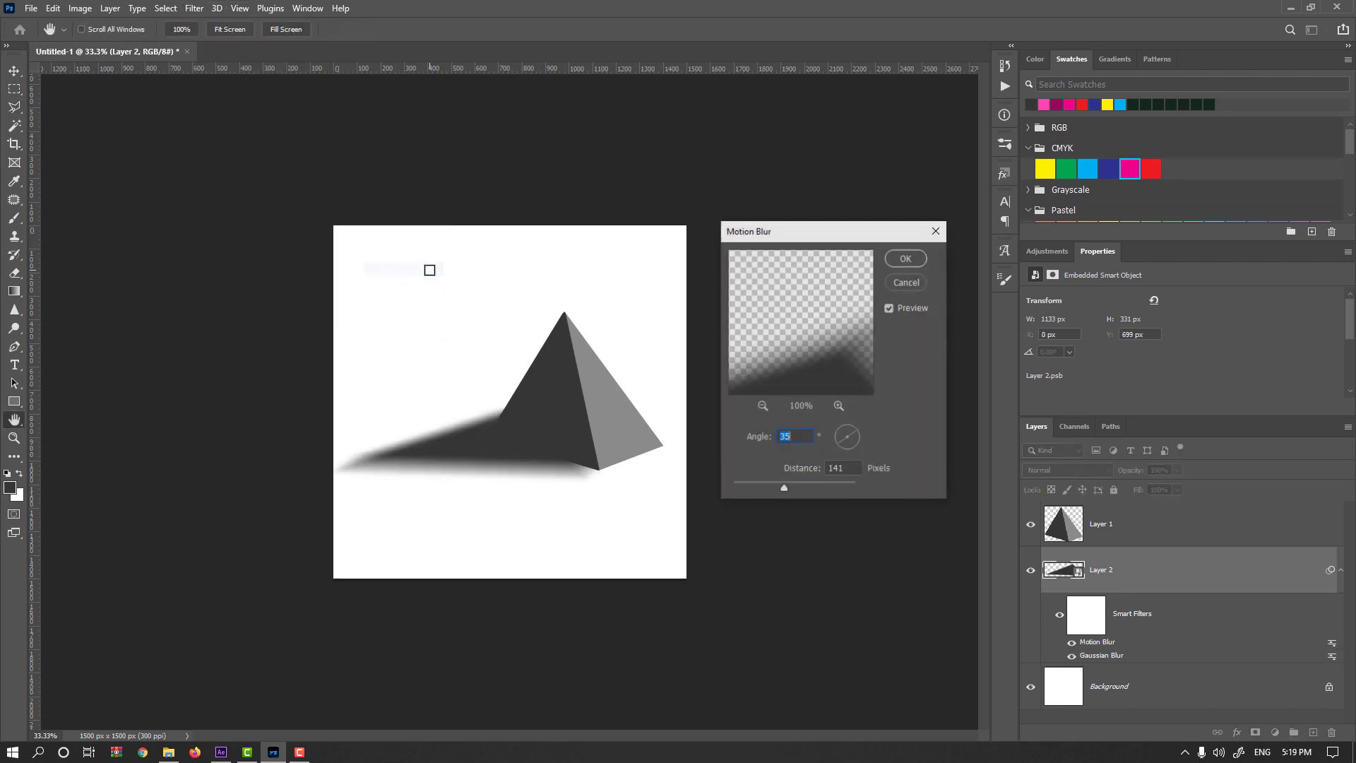
pyautogui.click(853, 437)
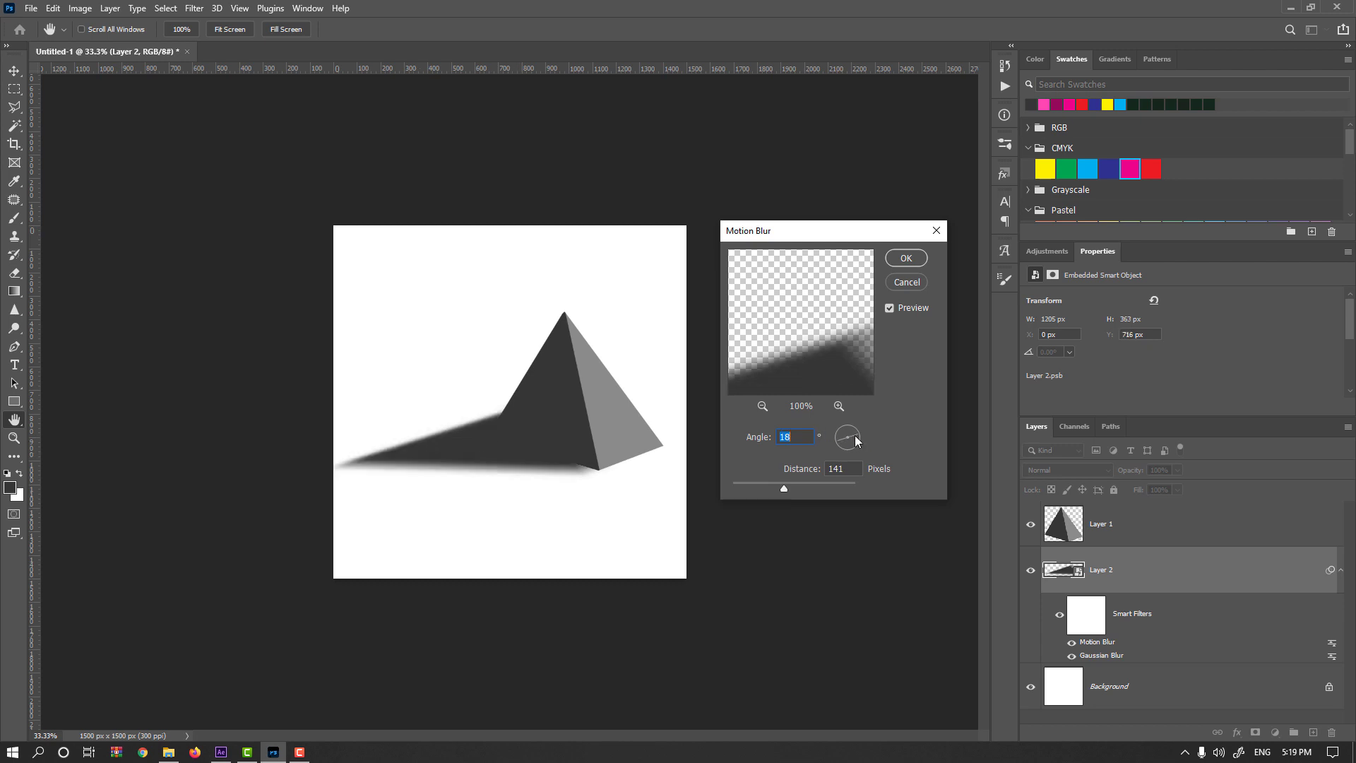
pyautogui.write('10')
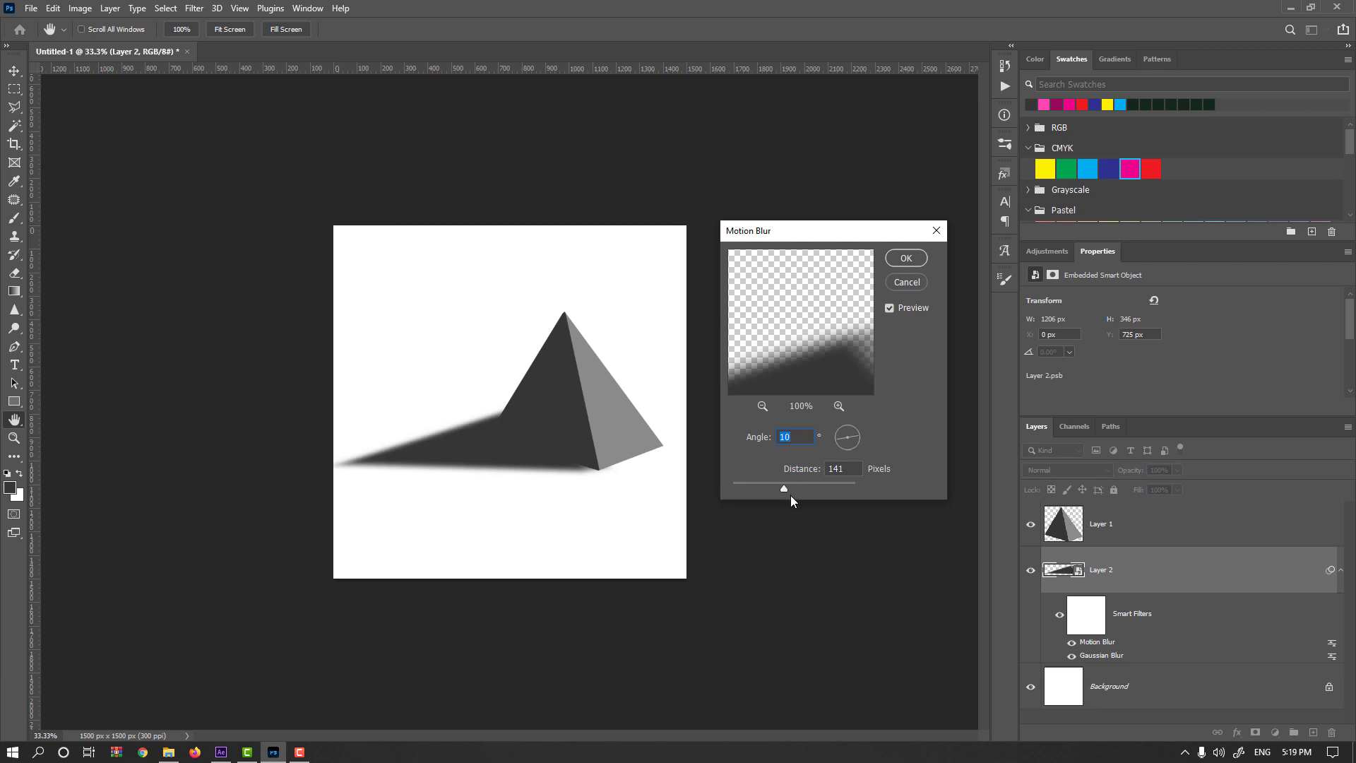
pyautogui.click(907, 258)
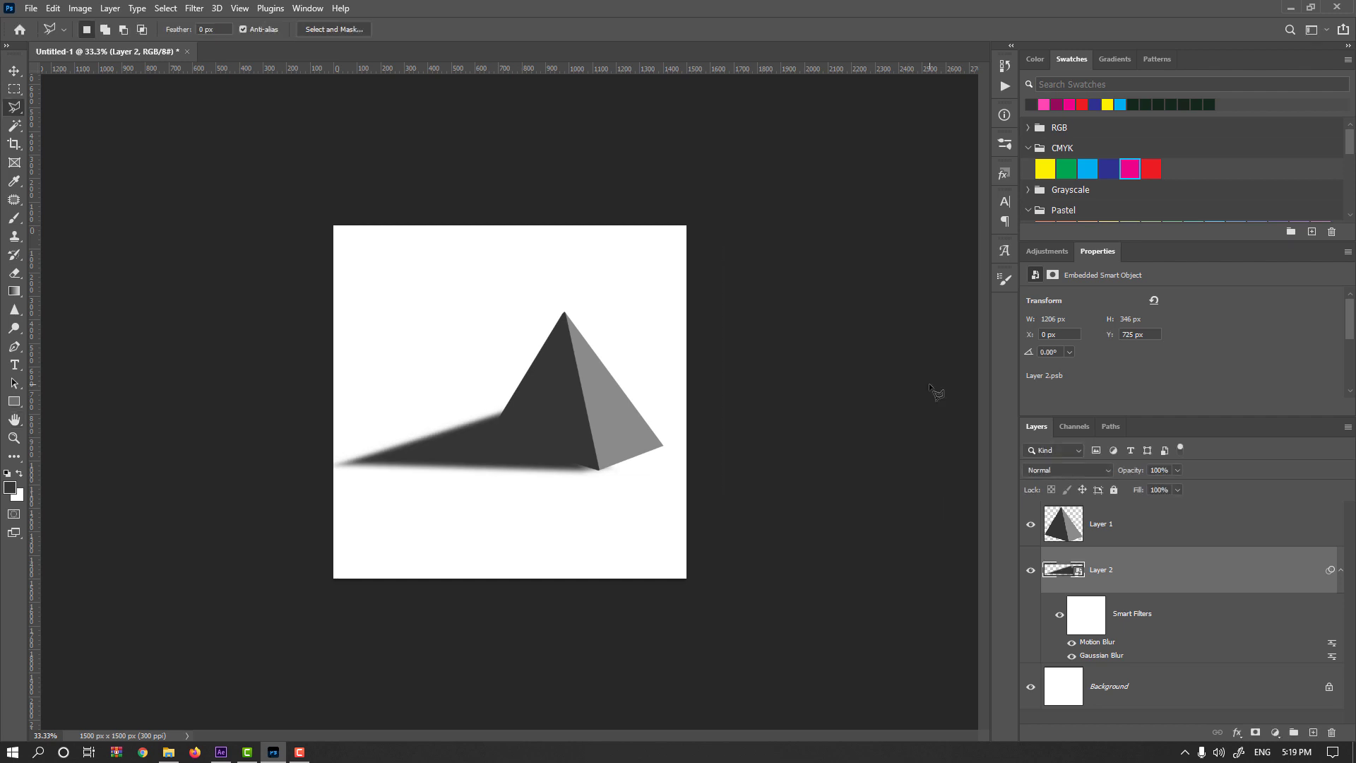
# Draw a black-to-white linear gradient on the shadow's filter mask, from beyond the pyramid's right side to the shadow's far tip.
pyautogui.click(1084, 629)
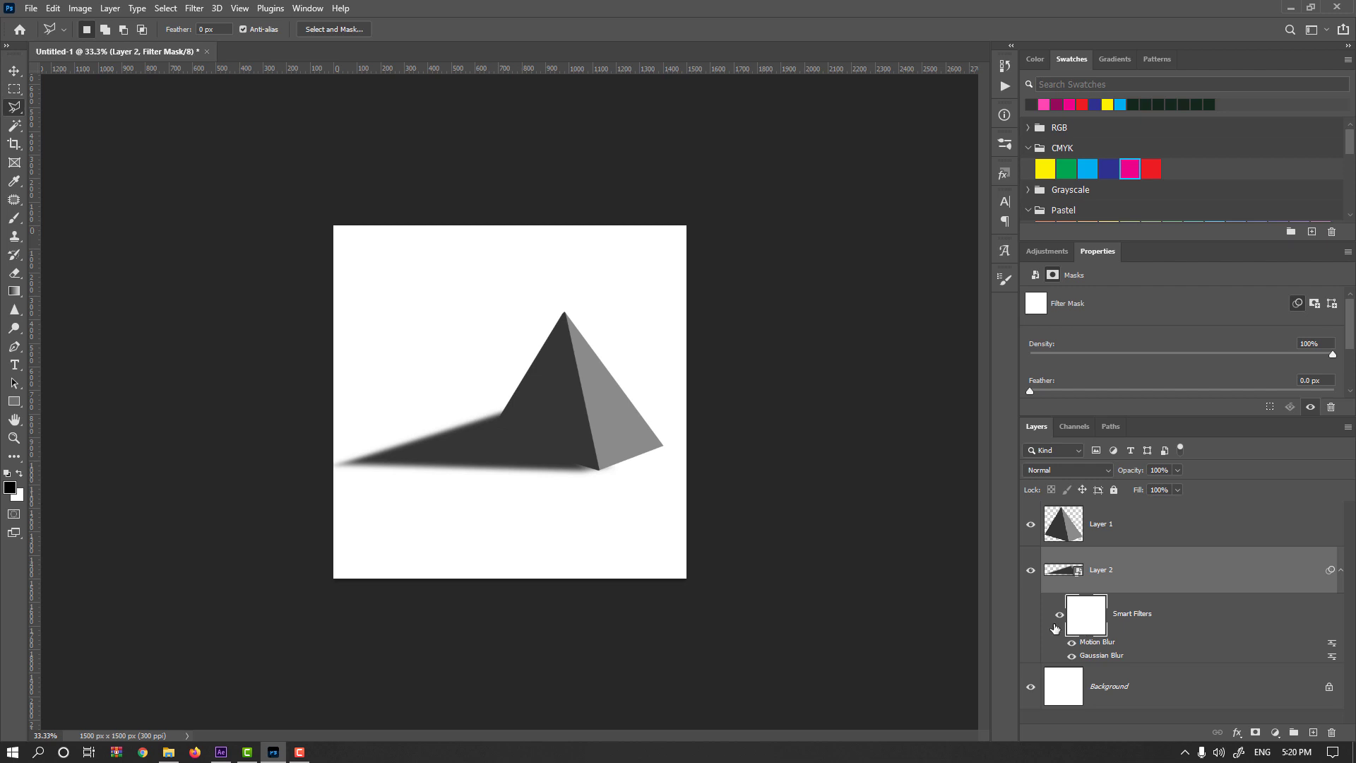
pyautogui.click(14, 292)
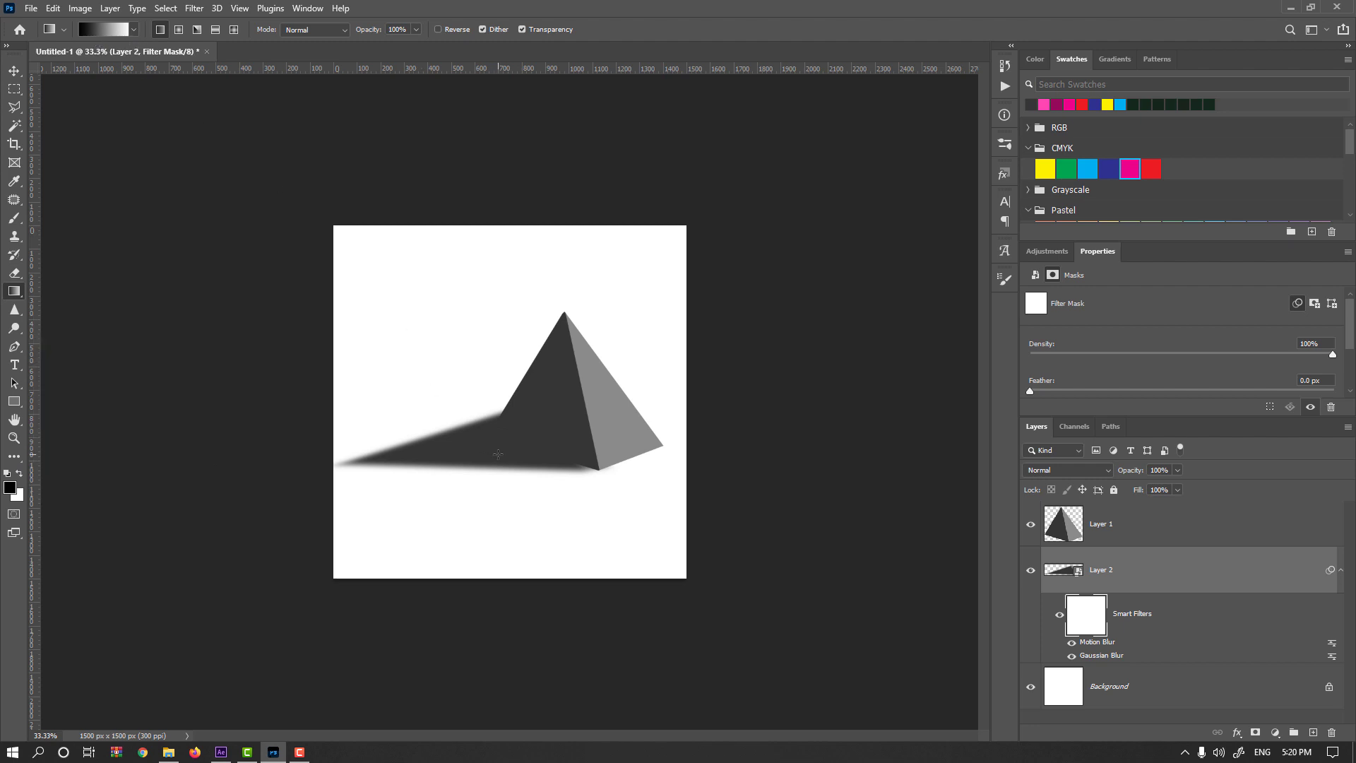
pyautogui.moveTo(565, 440); pyautogui.dragTo(300, 472)
pyautogui.hotkey('ctrl', 'z')
pyautogui.moveTo(724, 403); pyautogui.dragTo(332, 464)
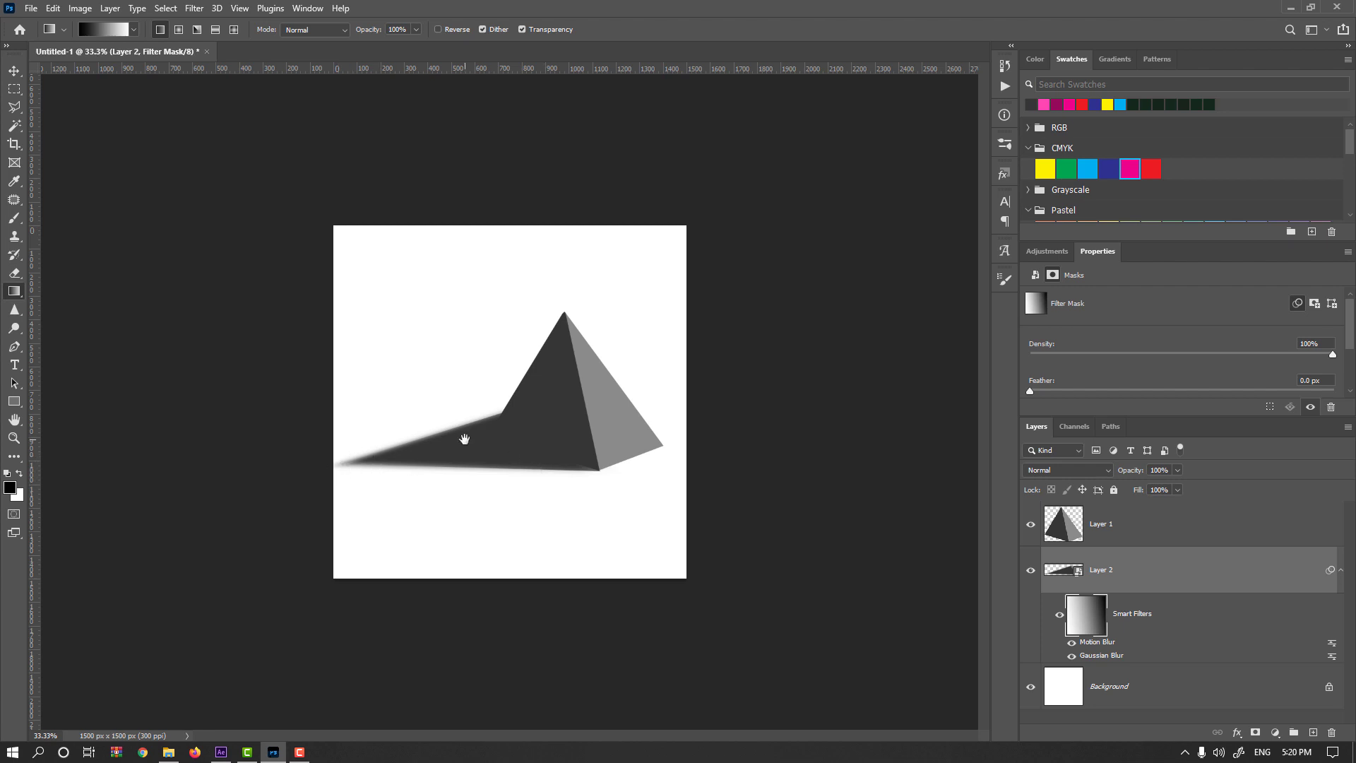
# Lighten the shadow layer with a Levels adjustment, setting the midtone input to about 1.60.
pyautogui.click(1070, 572)
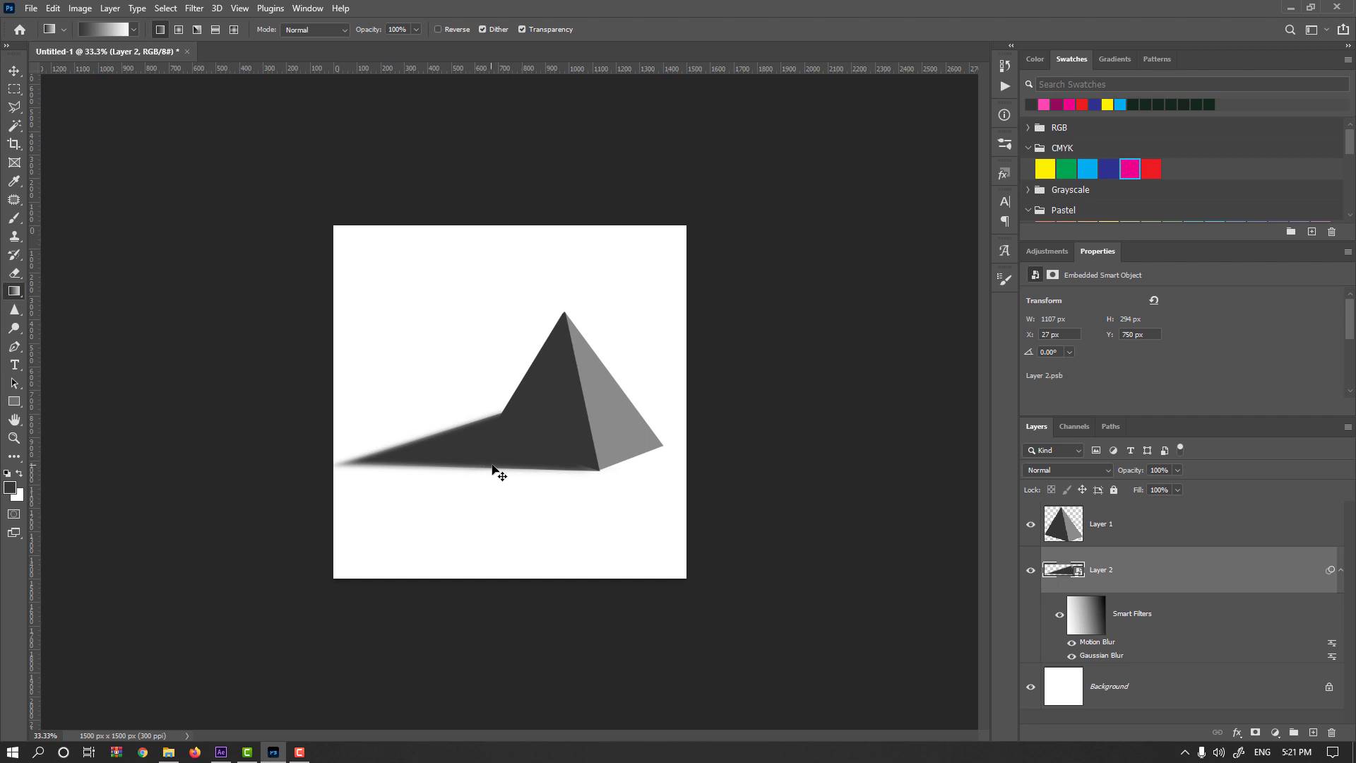
pyautogui.hotkey('ctrl', 'l')
pyautogui.moveTo(674, 149); pyautogui.dragTo(829, 133)
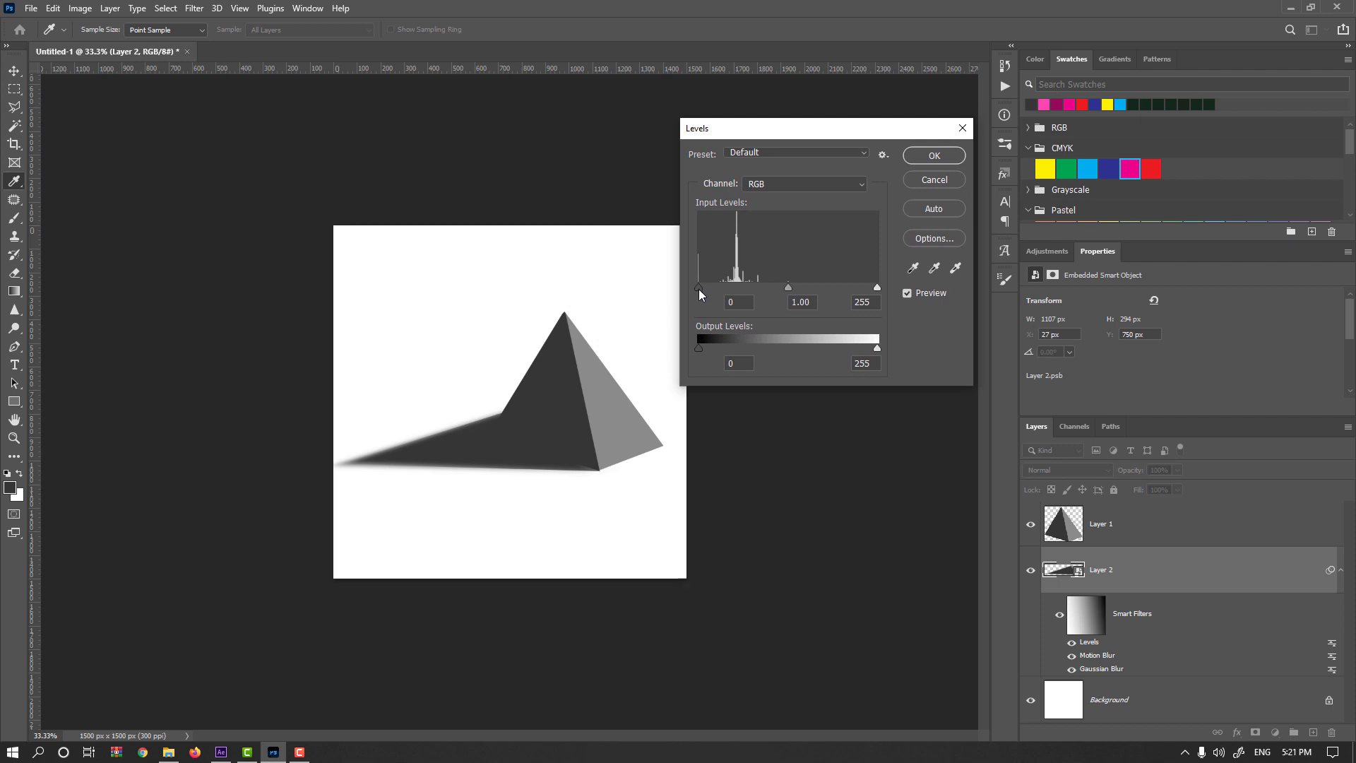
pyautogui.moveTo(789, 292); pyautogui.dragTo(761, 292)
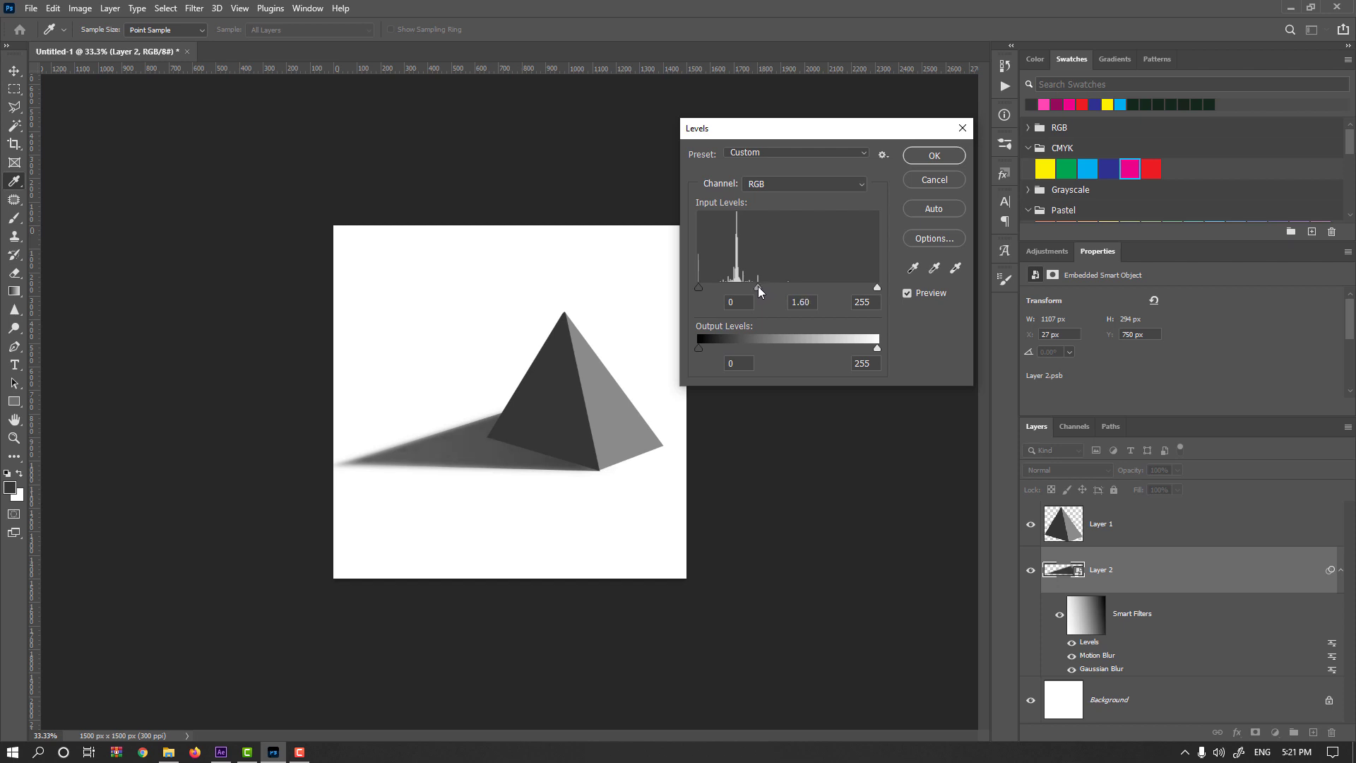
pyautogui.click(919, 157)
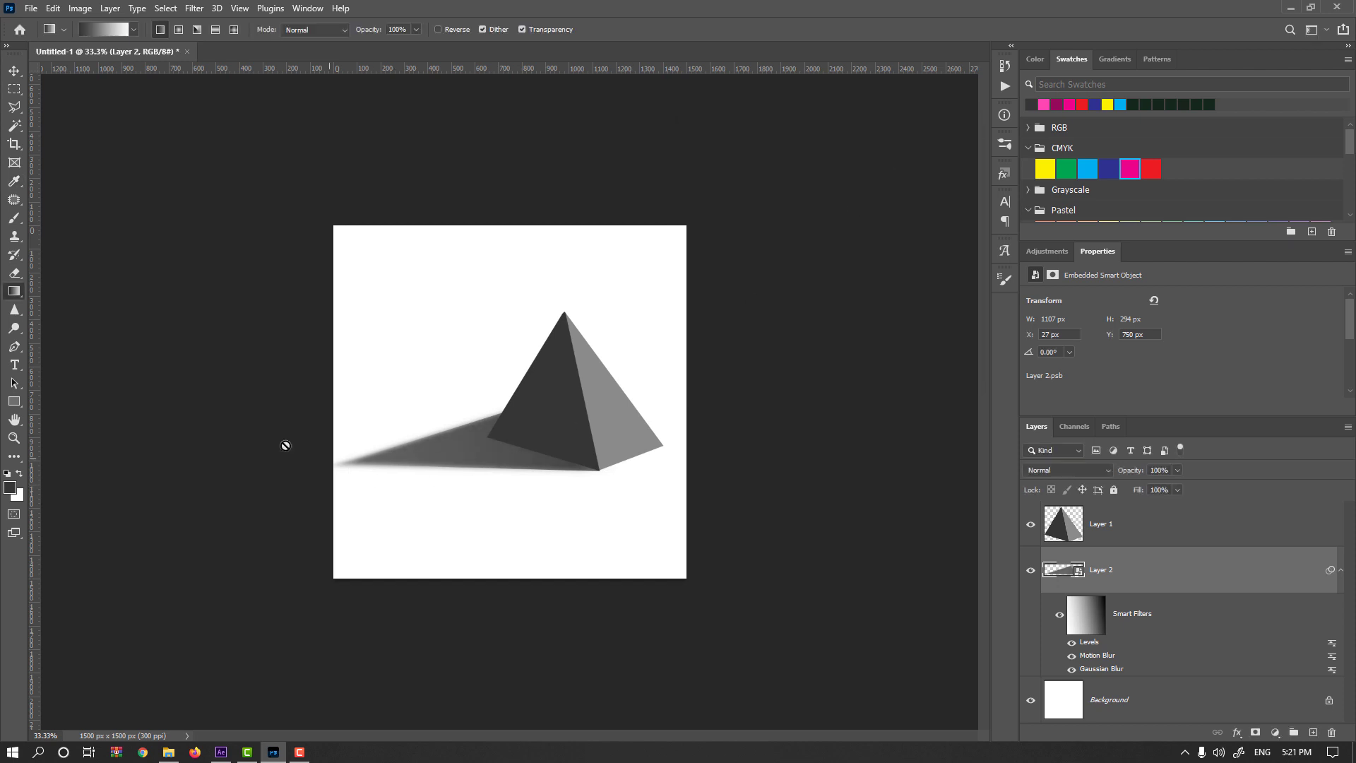
# Sample a dark gray from the cast shadow, #525252, as the foreground color.
pyautogui.click(10, 488)
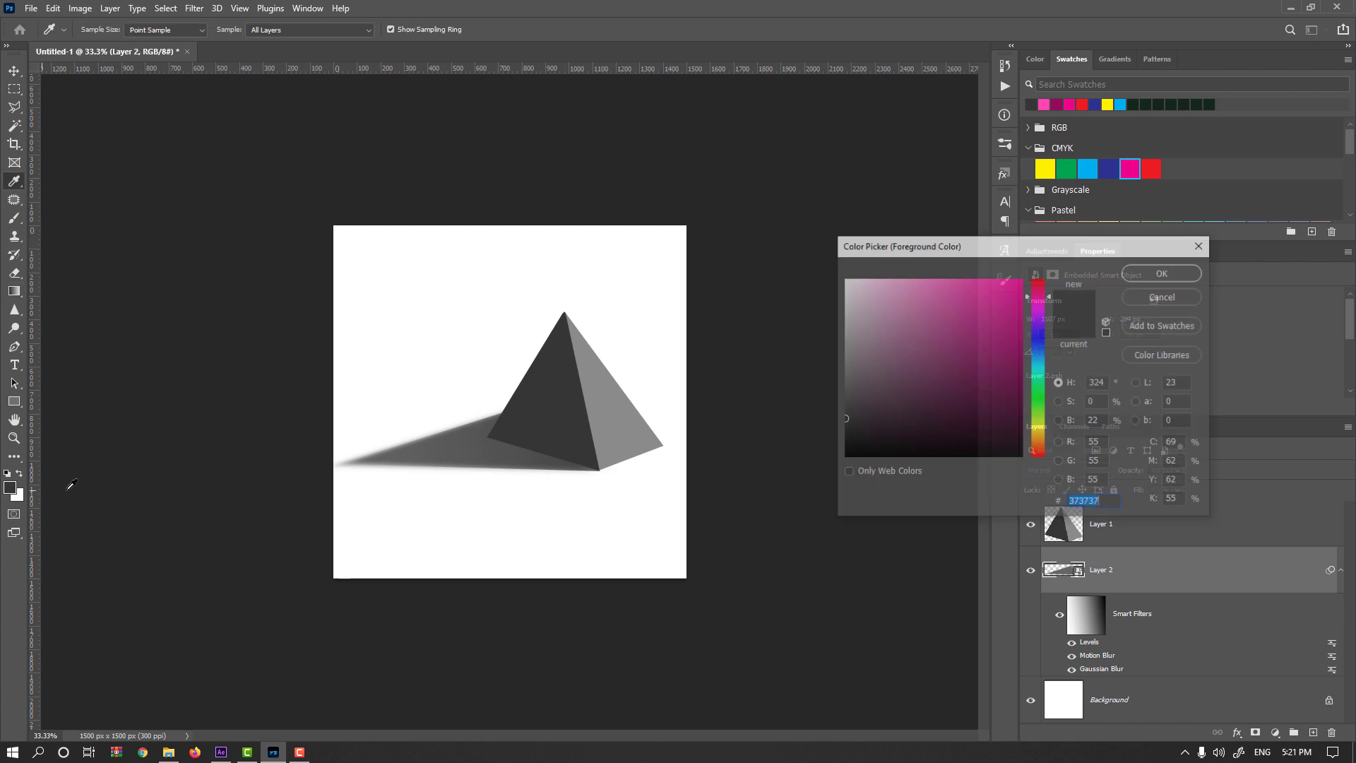
pyautogui.click(387, 454)
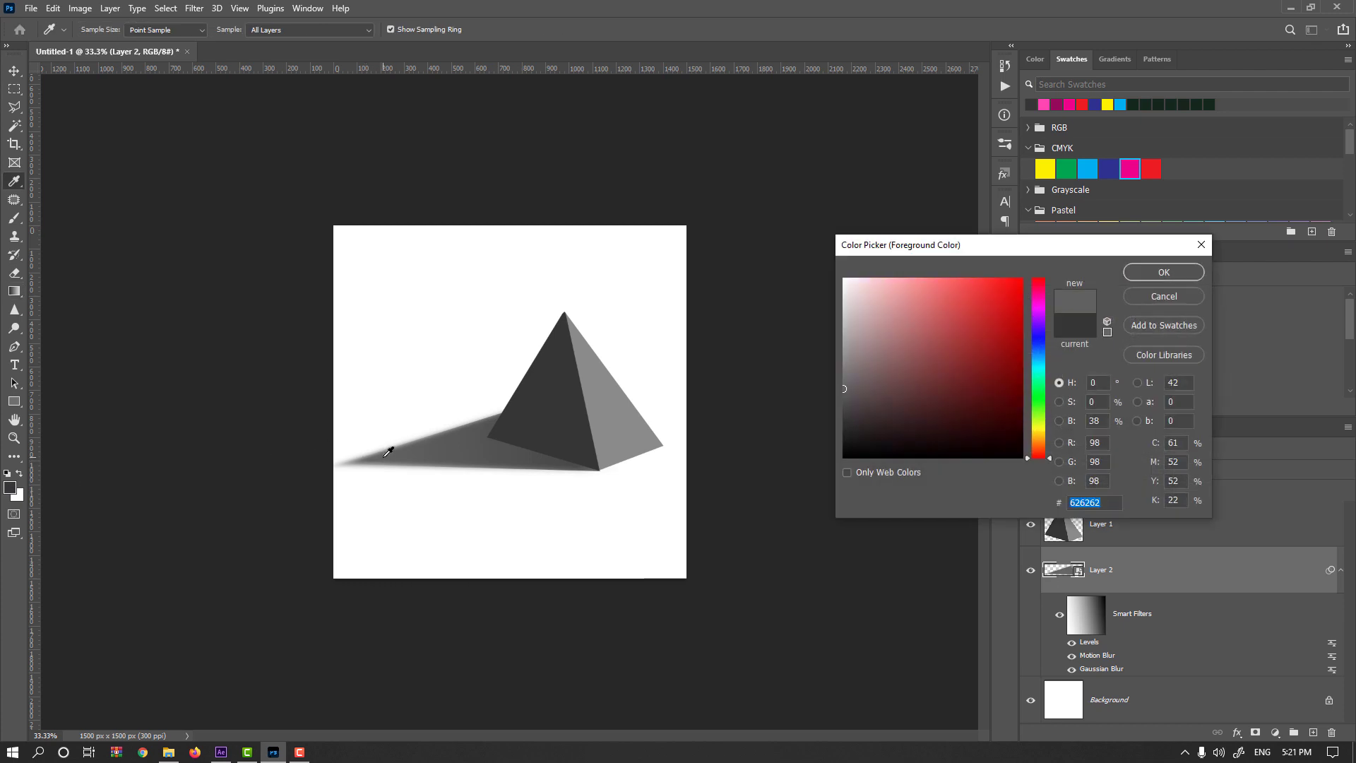
pyautogui.click(502, 448)
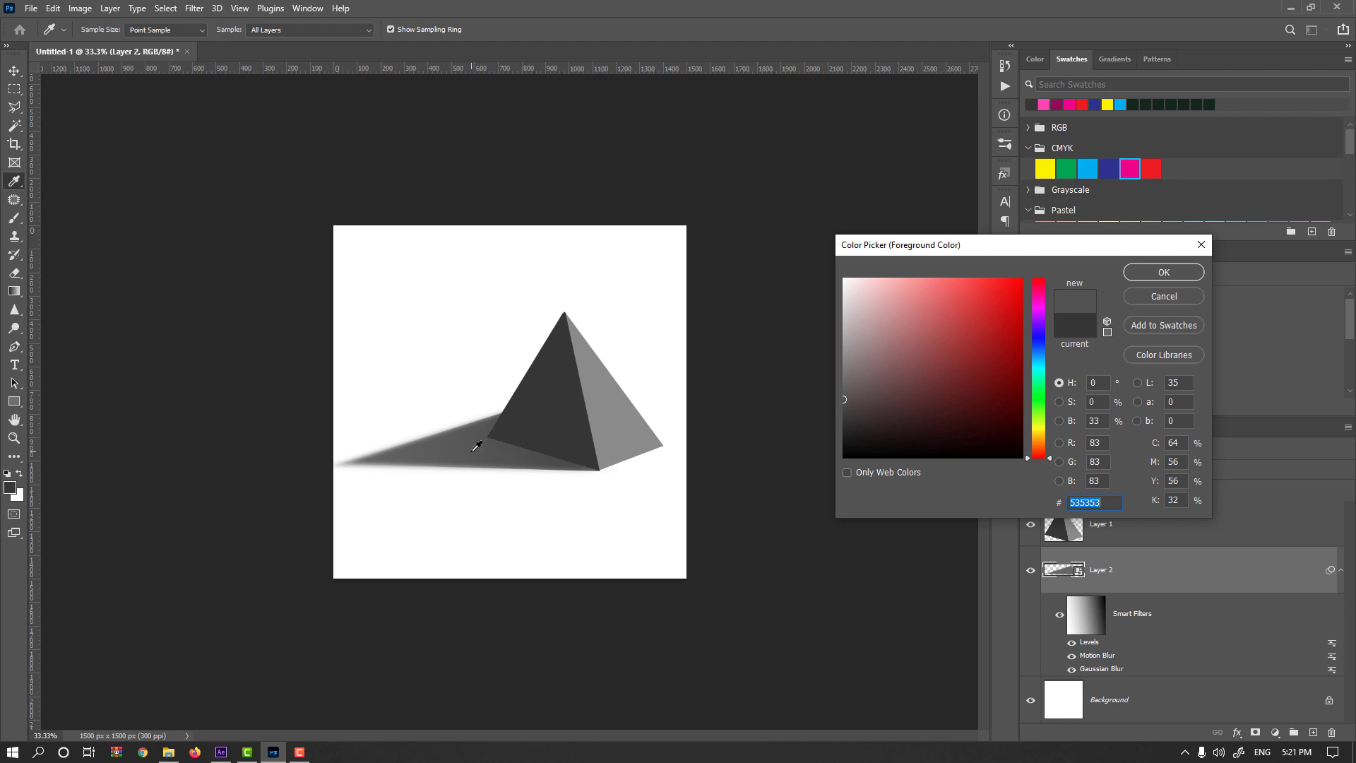
pyautogui.click(515, 437)
pyautogui.click(404, 449)
pyautogui.click(538, 441)
pyautogui.click(1160, 276)
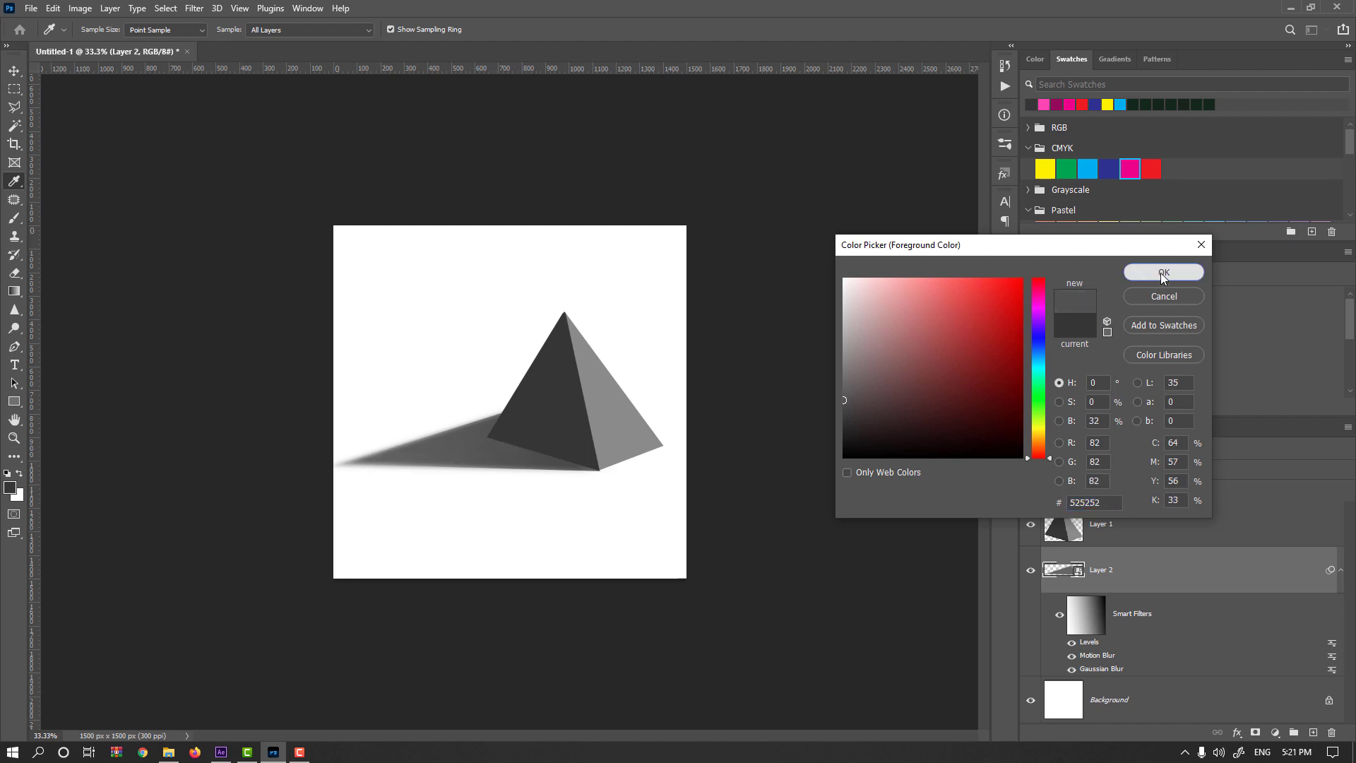
# Delete the pyramid and shadow layers, leaving only the Background layer.
pyautogui.click(1144, 515)
pyautogui.press('Delete')
pyautogui.press('Delete')
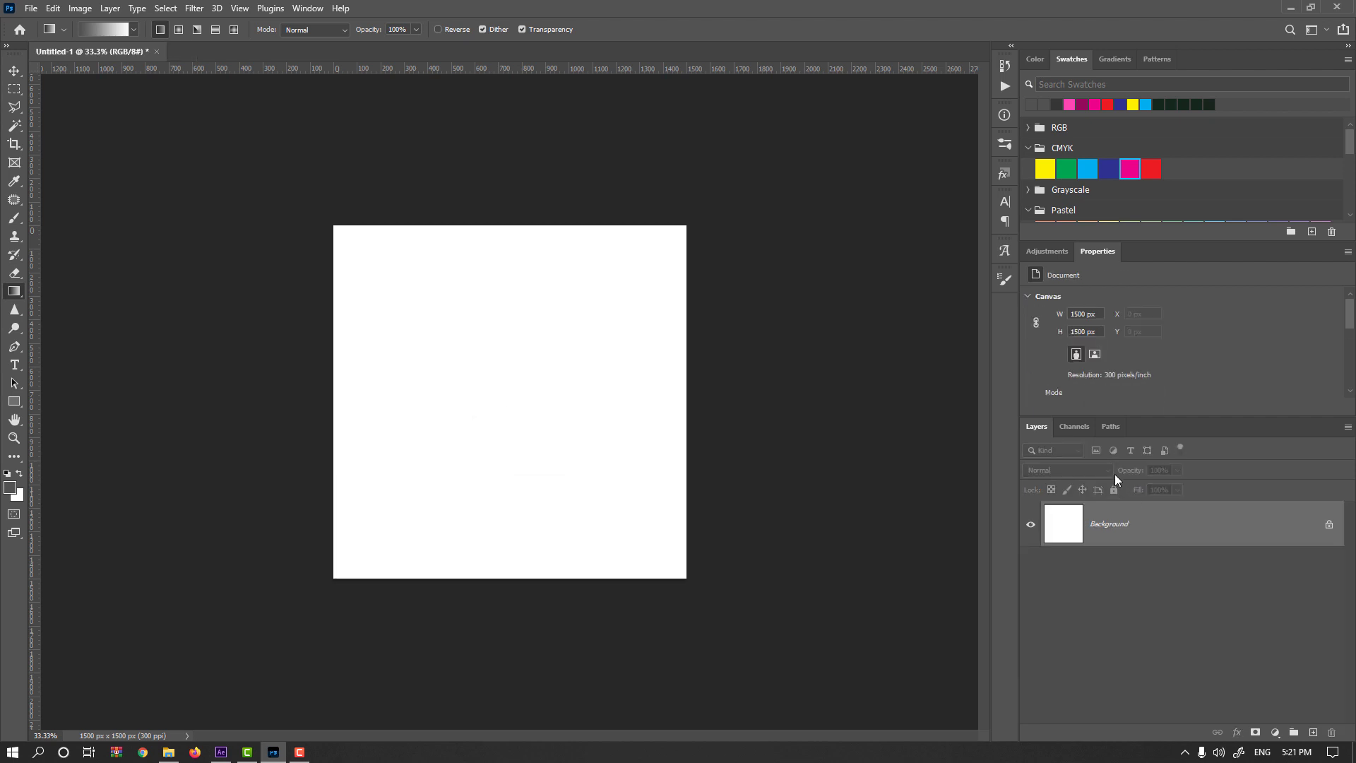
# On a new layer, select a circle about 984 px in diameter and fill it with the dark gray foreground color.
pyautogui.click(1313, 733)
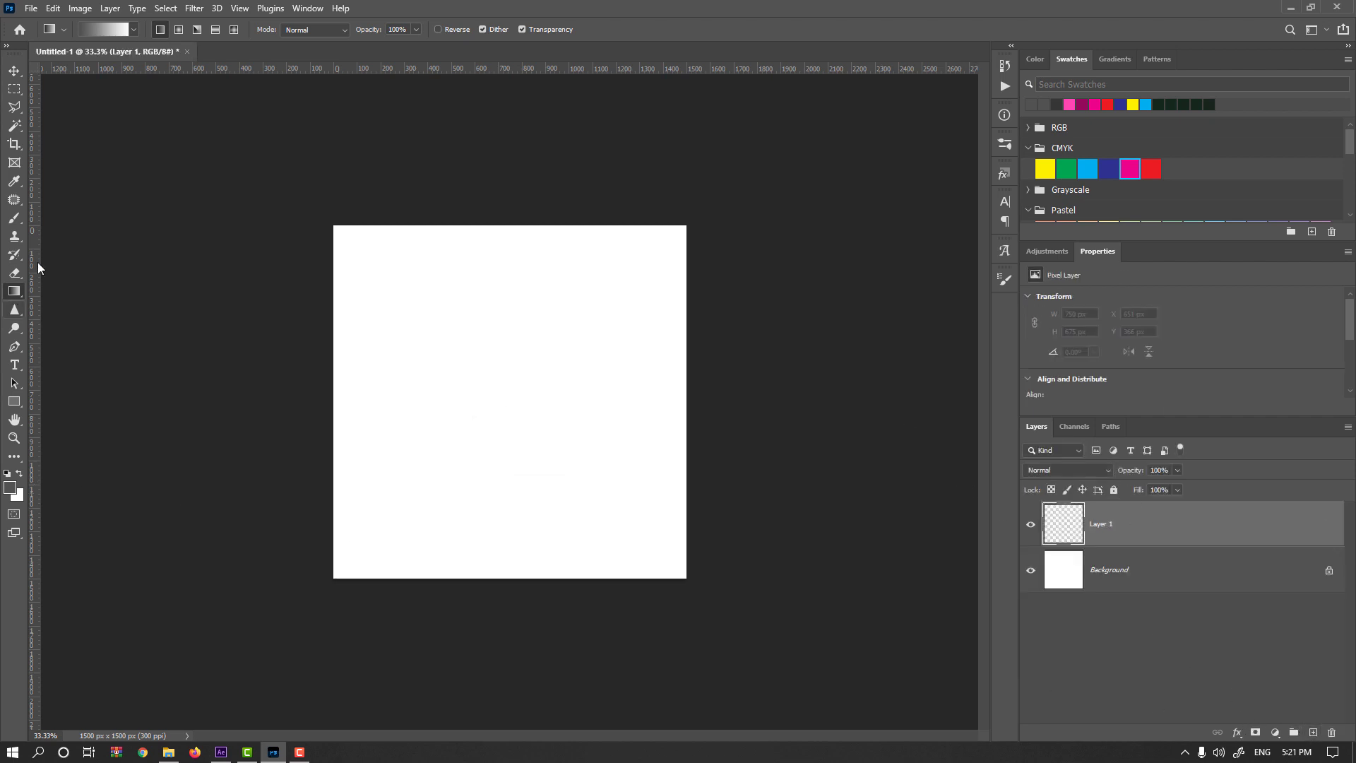
pyautogui.click(15, 90)
pyautogui.rightClick(18, 92)
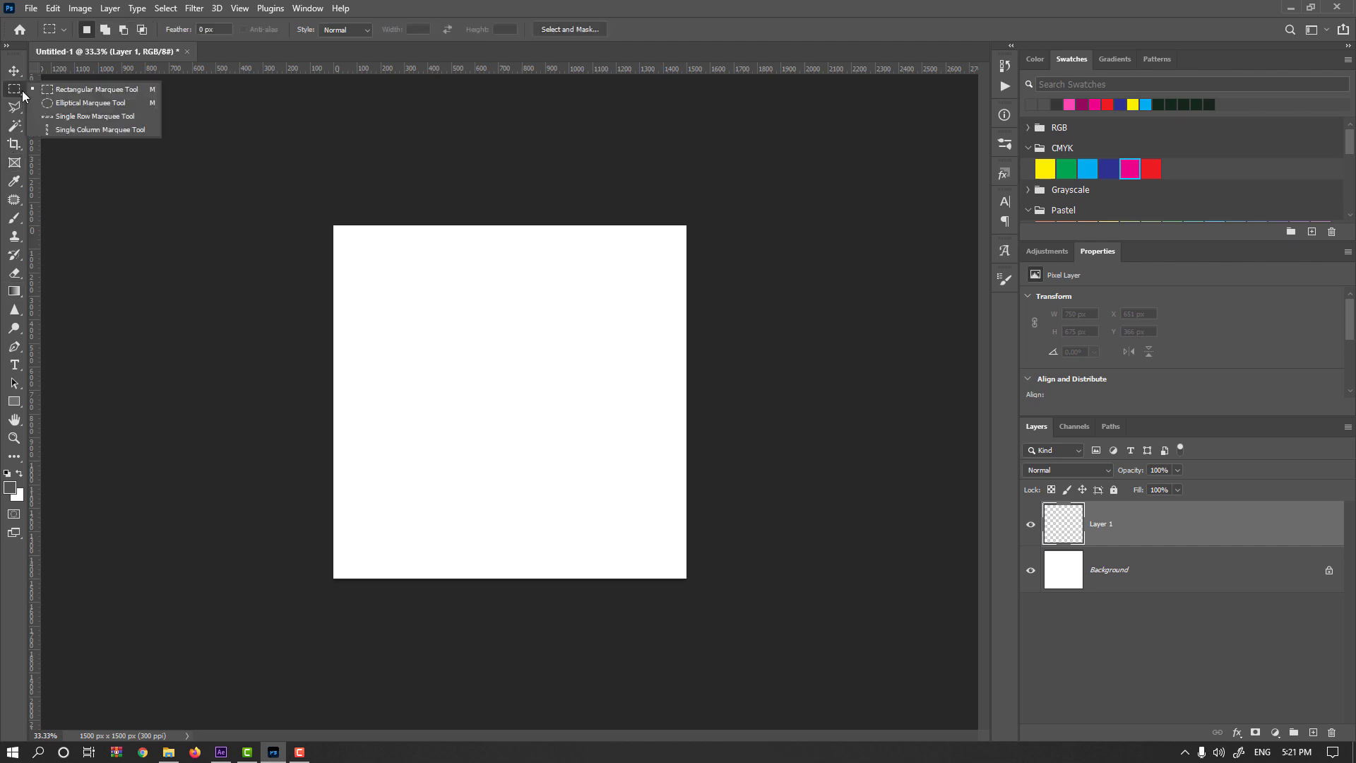
pyautogui.click(60, 103)
pyautogui.moveTo(487, 405); pyautogui.dragTo(675, 290)
pyautogui.moveTo(712, 282); pyautogui.dragTo(714, 279)
pyautogui.hotkey('alt', 'space')
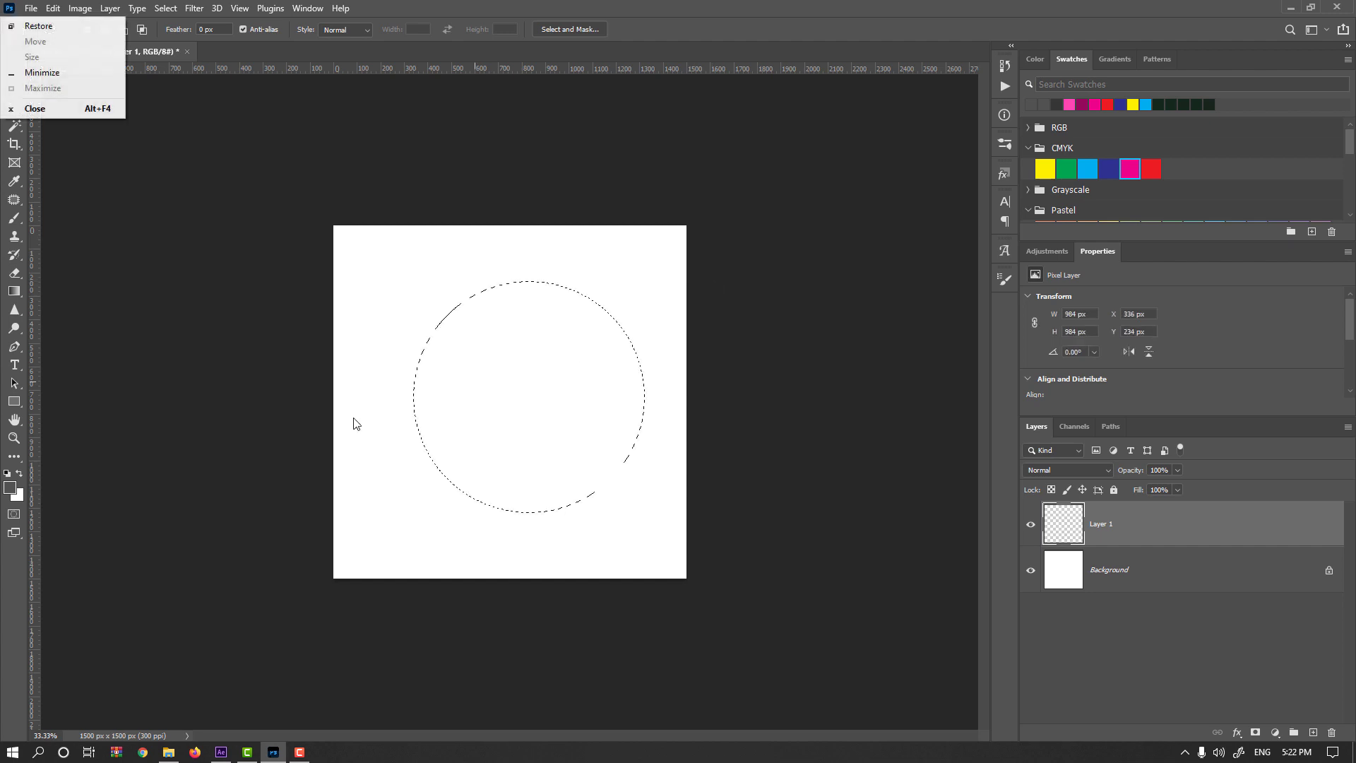
pyautogui.press('Escape')
pyautogui.hotkey('alt', 'BackSpace')
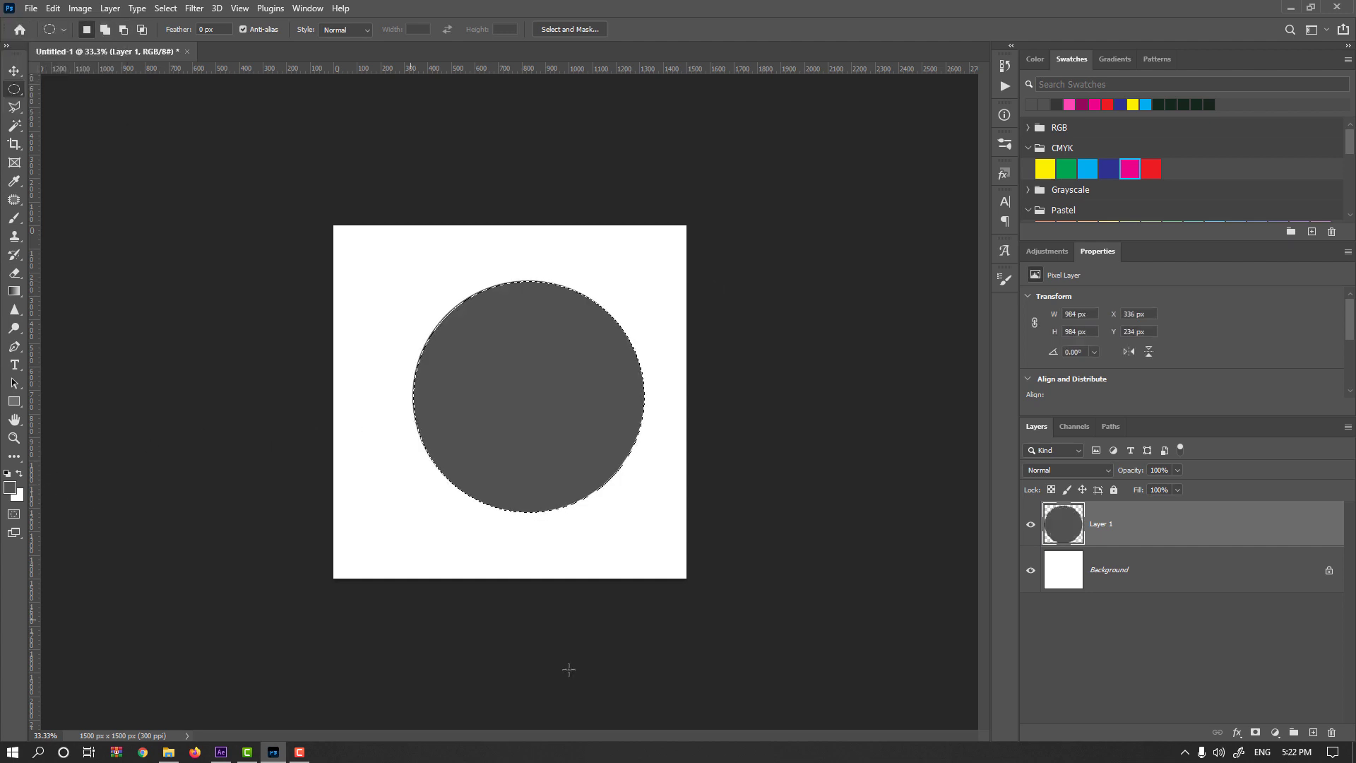
# On another new layer, brush soft white highlights at 10% flow over the circle's upper-left side and lower-right edge.
pyautogui.click(1313, 734)
pyautogui.click(20, 472)
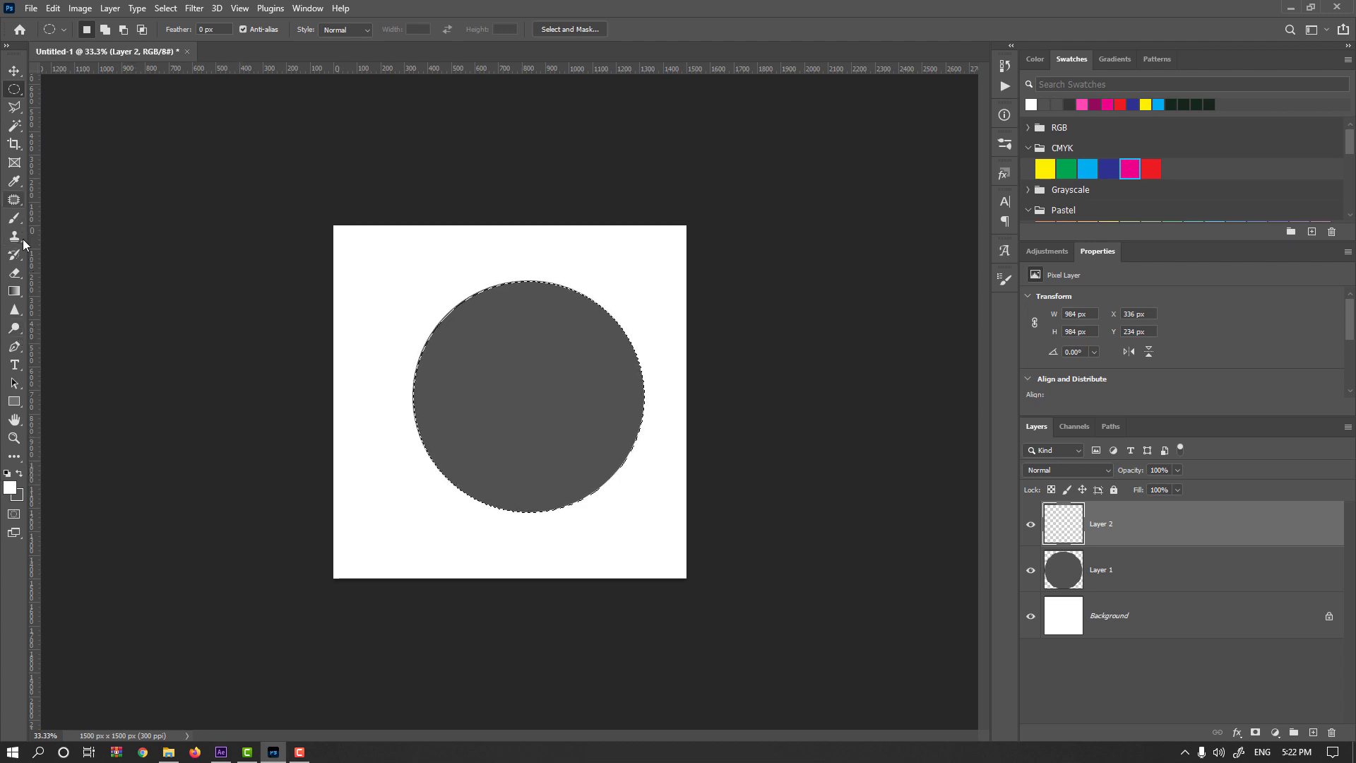
pyautogui.click(14, 218)
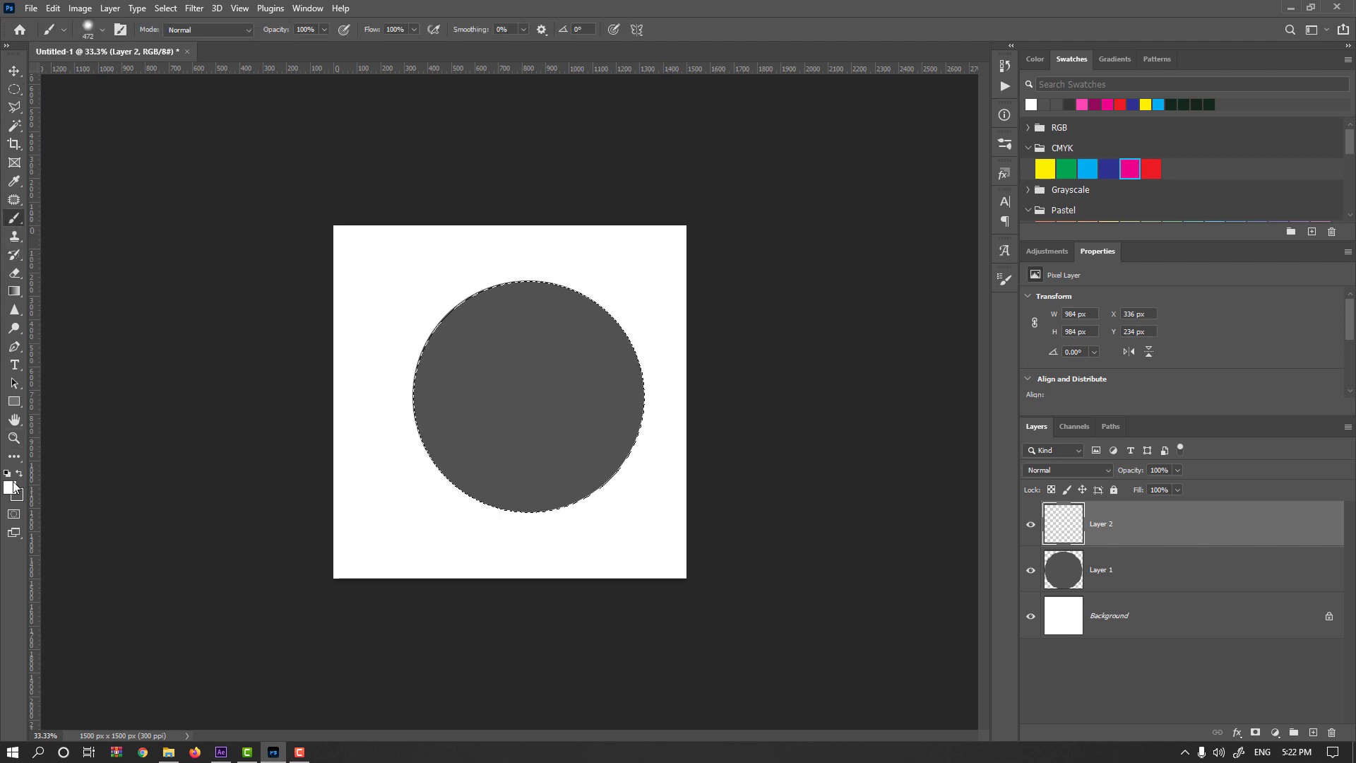
pyautogui.moveTo(372, 31); pyautogui.dragTo(322, 31)
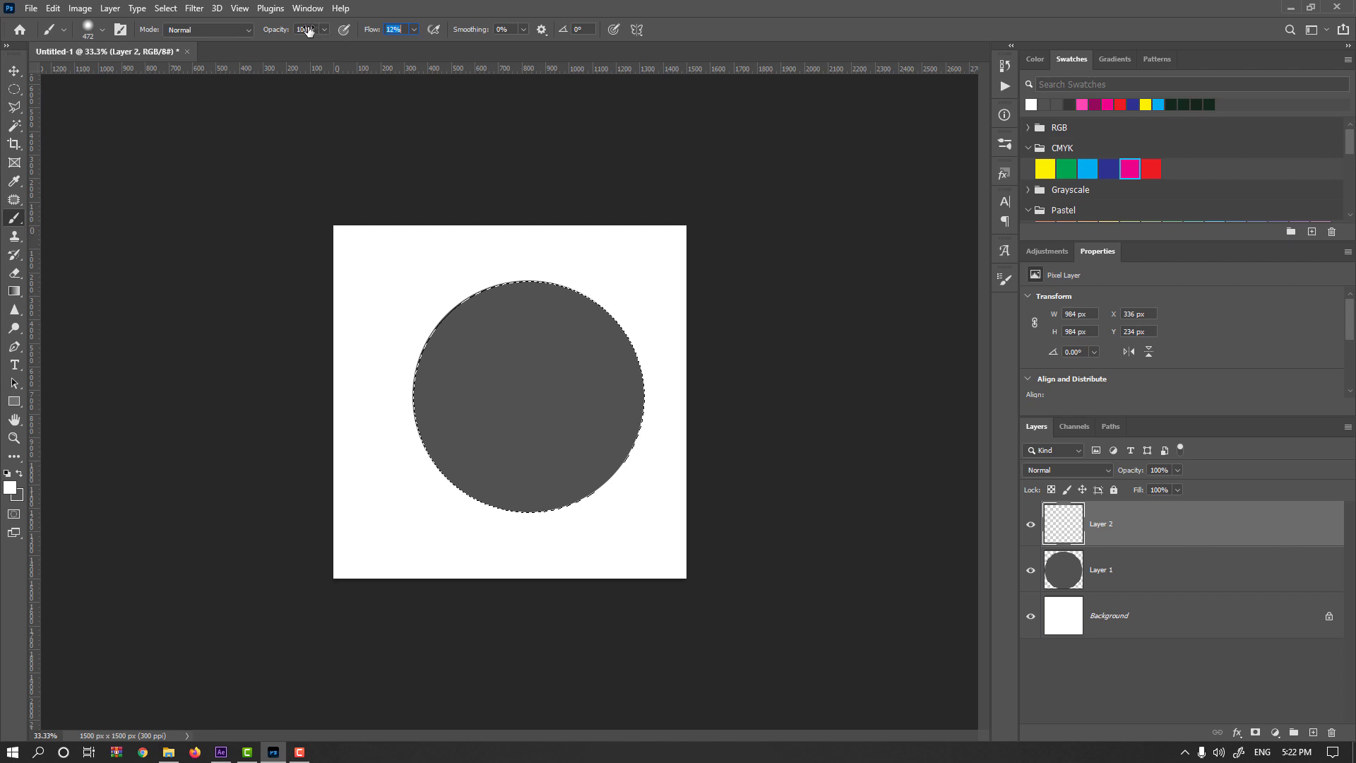
pyautogui.moveTo(499, 344)
pyautogui.mouseDown()
pyautogui.moveTo(523, 290)
pyautogui.moveTo(414, 409)
pyautogui.mouseUp()
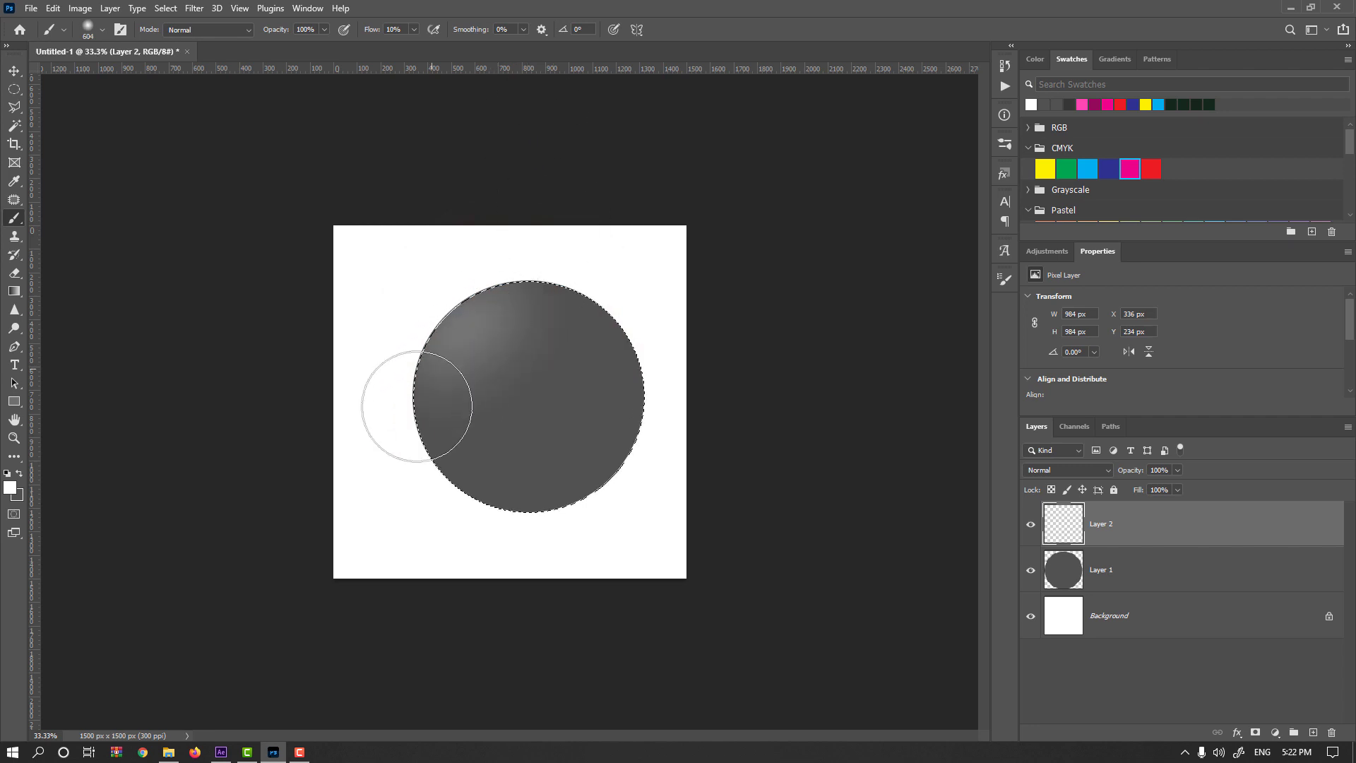
pyautogui.moveTo(554, 311); pyautogui.dragTo(455, 400)
pyautogui.moveTo(558, 318); pyautogui.dragTo(469, 431)
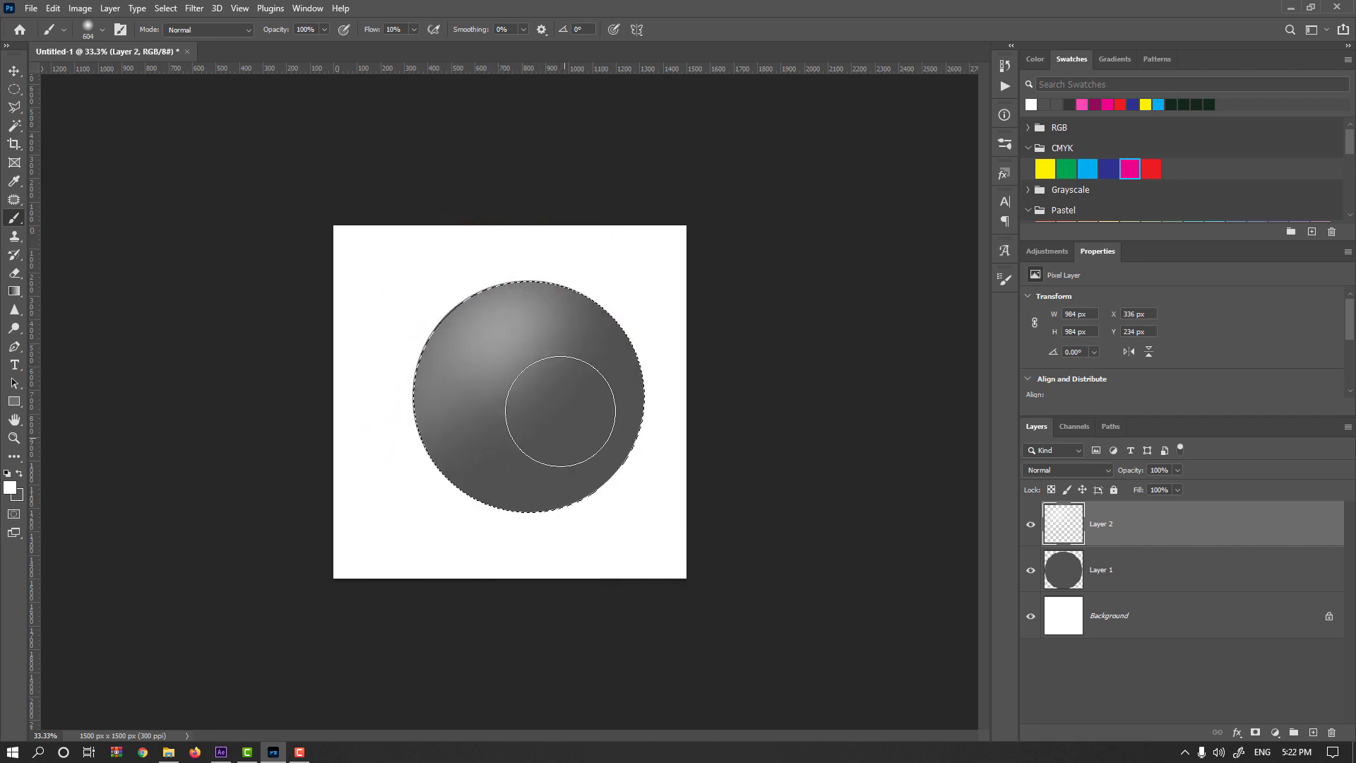
pyautogui.moveTo(502, 325)
pyautogui.mouseDown()
pyautogui.moveTo(455, 333)
pyautogui.moveTo(426, 396)
pyautogui.mouseUp()
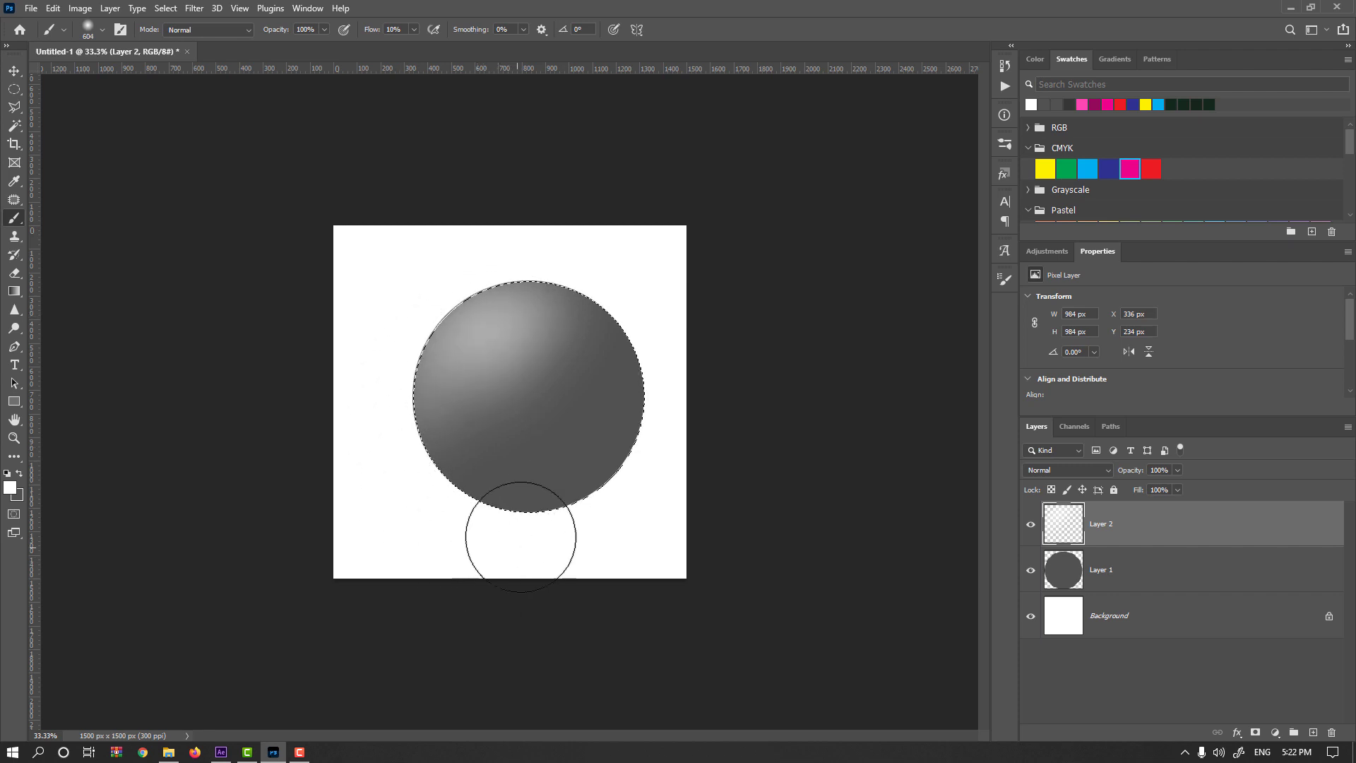
pyautogui.moveTo(508, 327); pyautogui.dragTo(423, 438)
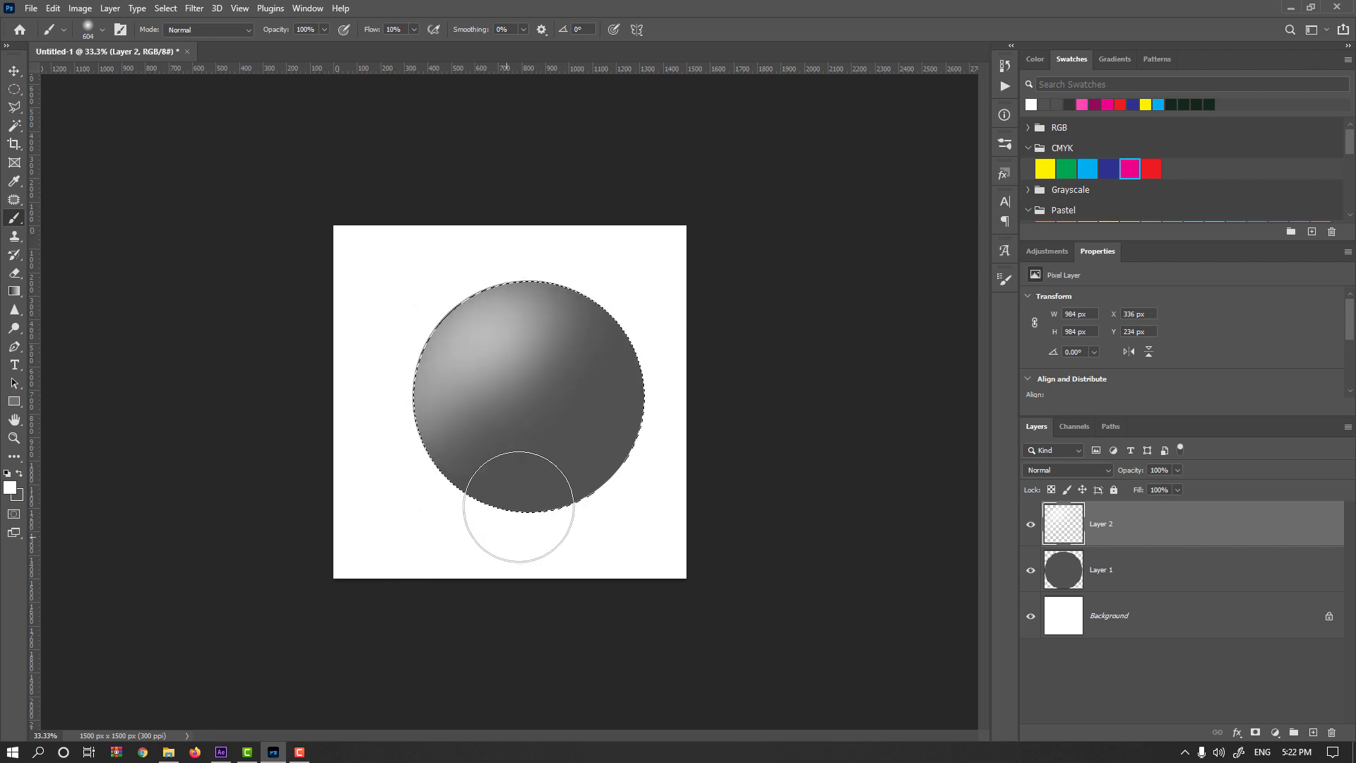
pyautogui.moveTo(646, 479); pyautogui.dragTo(535, 583)
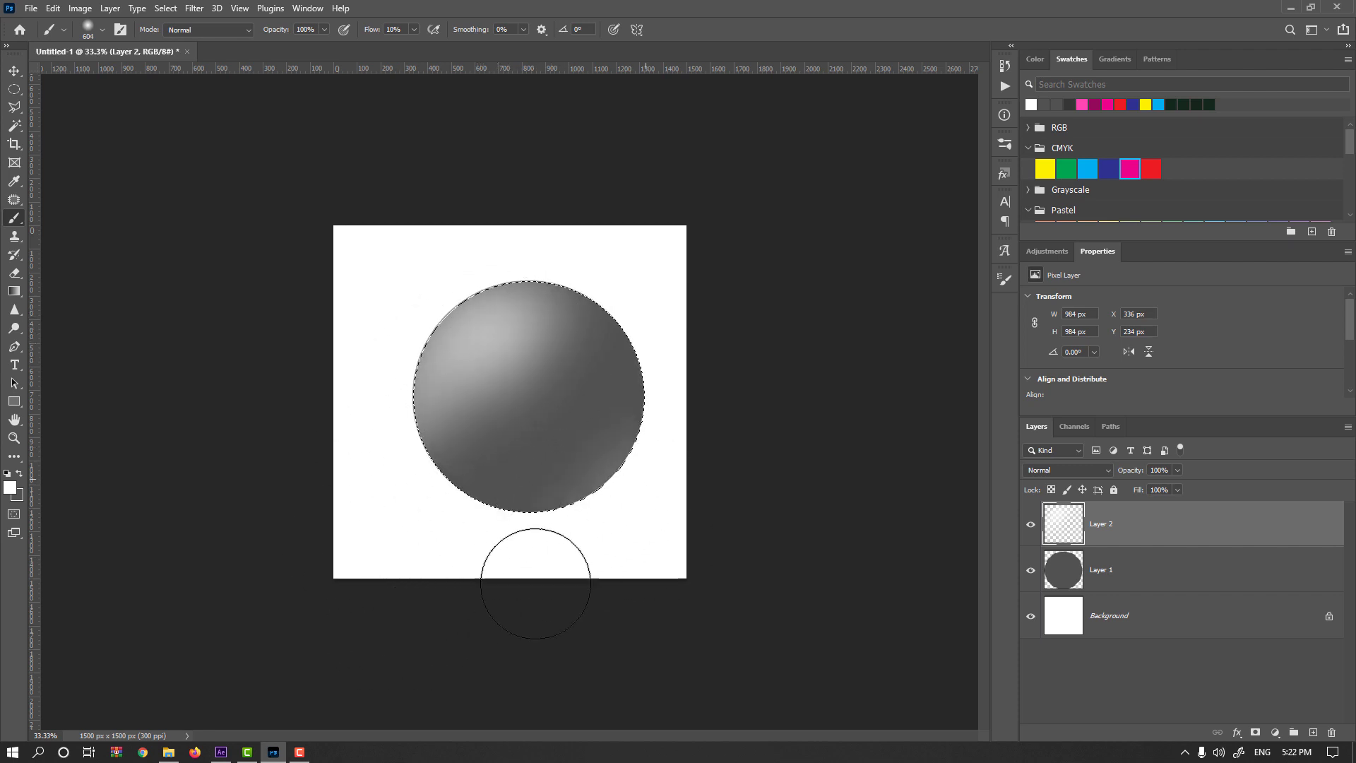
# Brush a soft black shading band diagonally across the sphere, from upper right to lower left, using 5% flow.
pyautogui.click(7, 472)
pyautogui.click(19, 472)
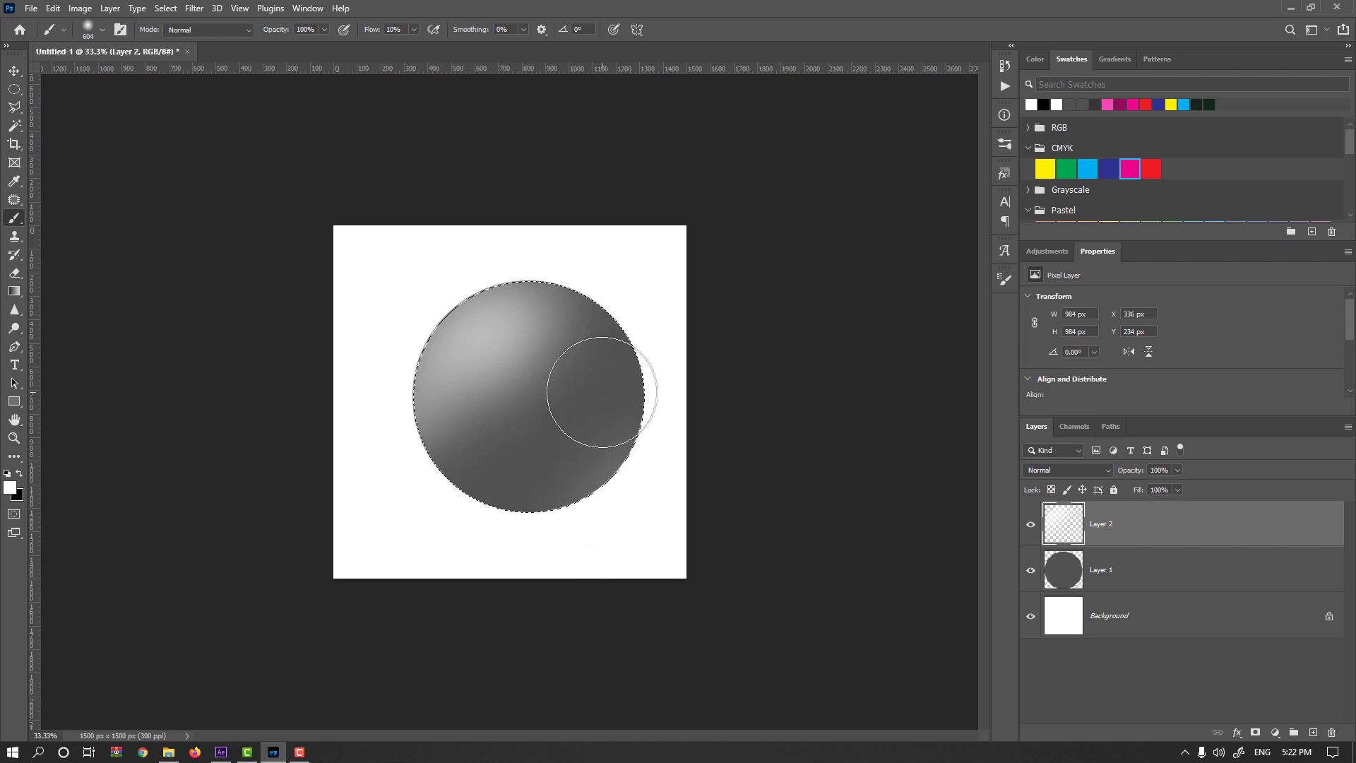
pyautogui.press('x')
pyautogui.moveTo(609, 364); pyautogui.dragTo(588, 368)
pyautogui.moveTo(374, 32)
pyautogui.mouseDown()
pyautogui.moveTo(360, 37)
pyautogui.moveTo(372, 33)
pyautogui.mouseUp()
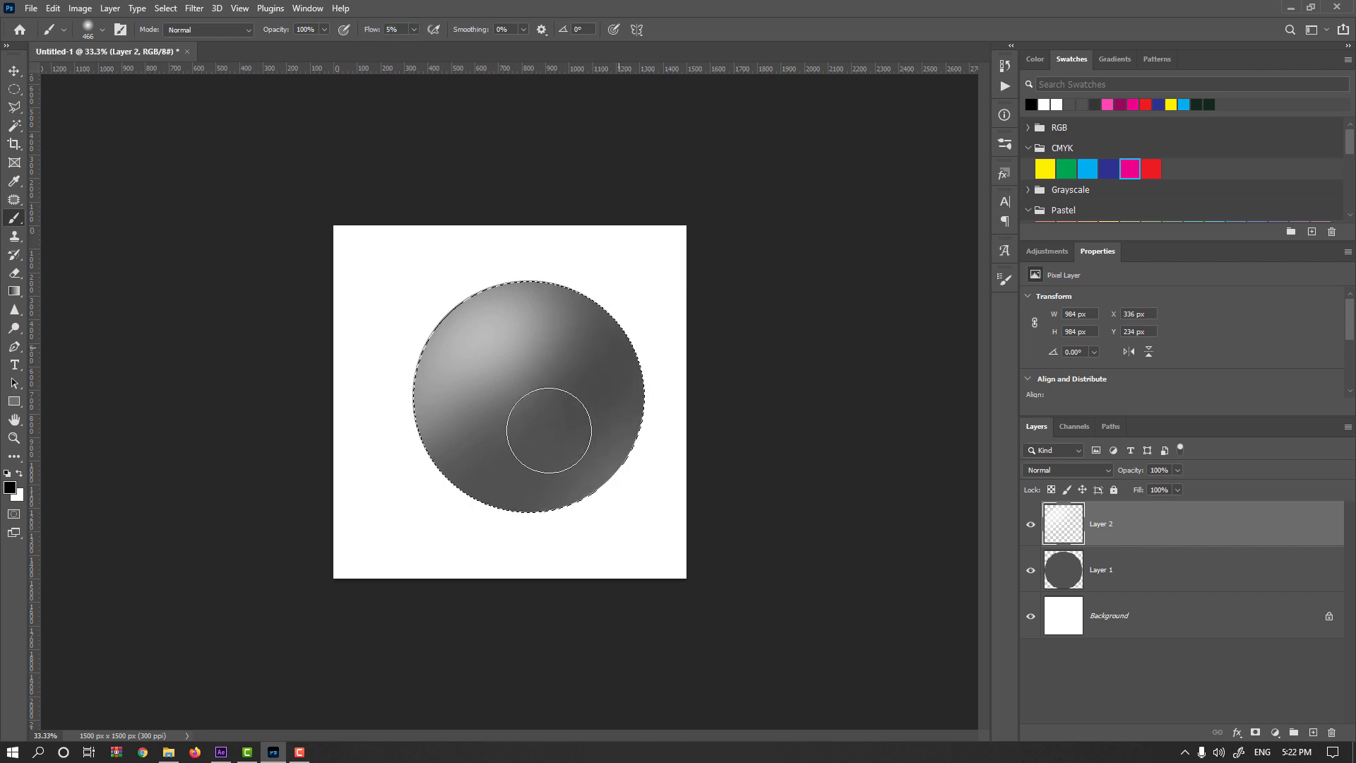
pyautogui.moveTo(549, 430)
pyautogui.mouseDown()
pyautogui.moveTo(361, 497)
pyautogui.moveTo(602, 369)
pyautogui.moveTo(376, 486)
pyautogui.moveTo(607, 322)
pyautogui.moveTo(484, 464)
pyautogui.moveTo(323, 475)
pyautogui.moveTo(562, 472)
pyautogui.mouseUp()
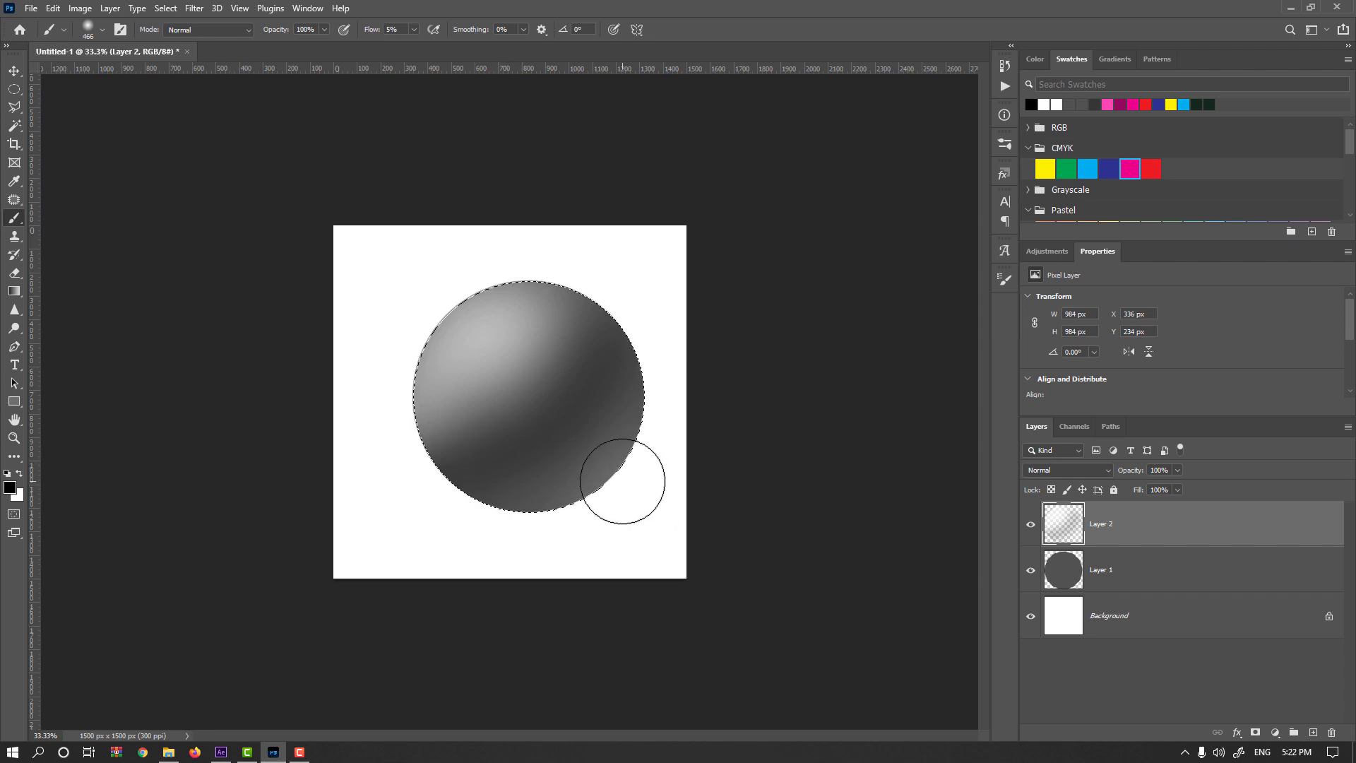
# Brighten the sphere's upper-left highlight with soft white strokes at 5% flow, using smaller brush sizes.
pyautogui.press('x')
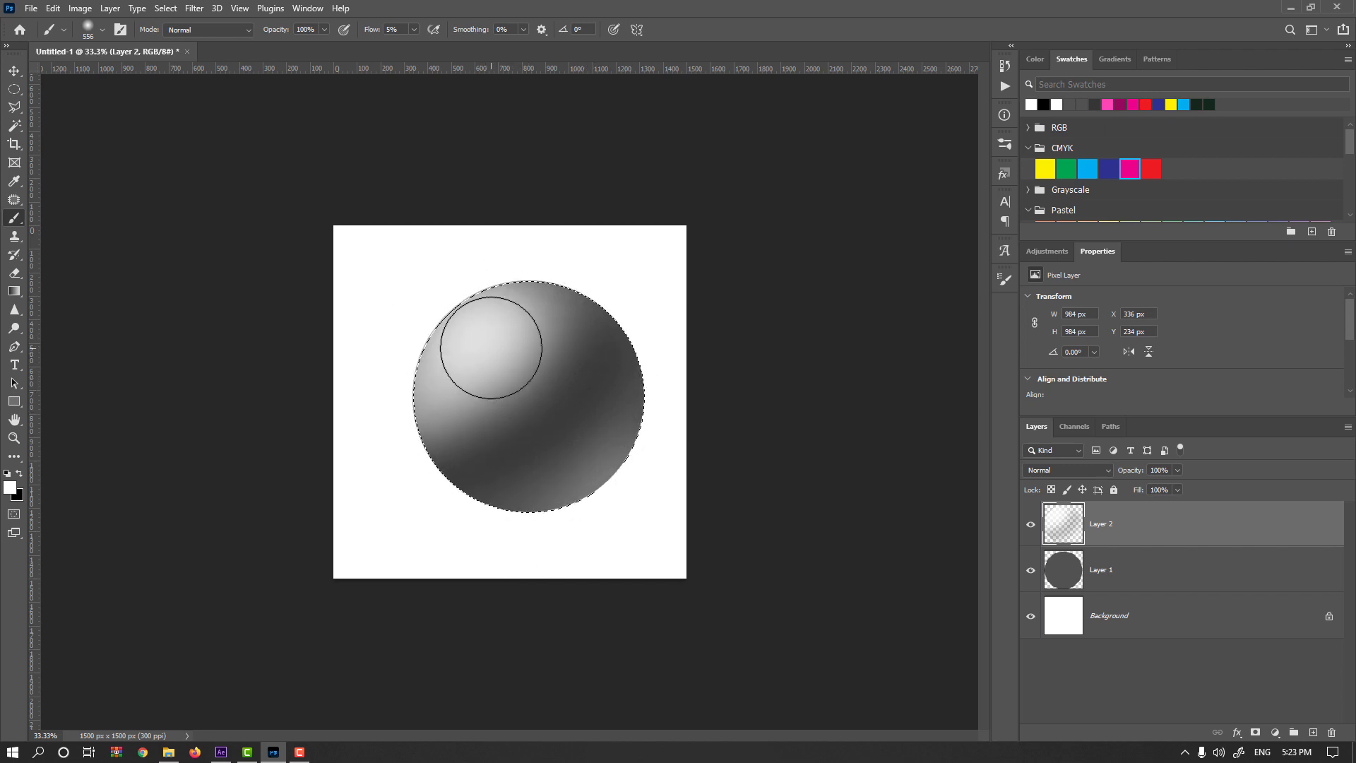
pyautogui.rightClick(473, 346)
pyautogui.keyDown('alt'); pyautogui.moveTo(472, 346); pyautogui.dragTo(442, 350); pyautogui.keyUp('alt')
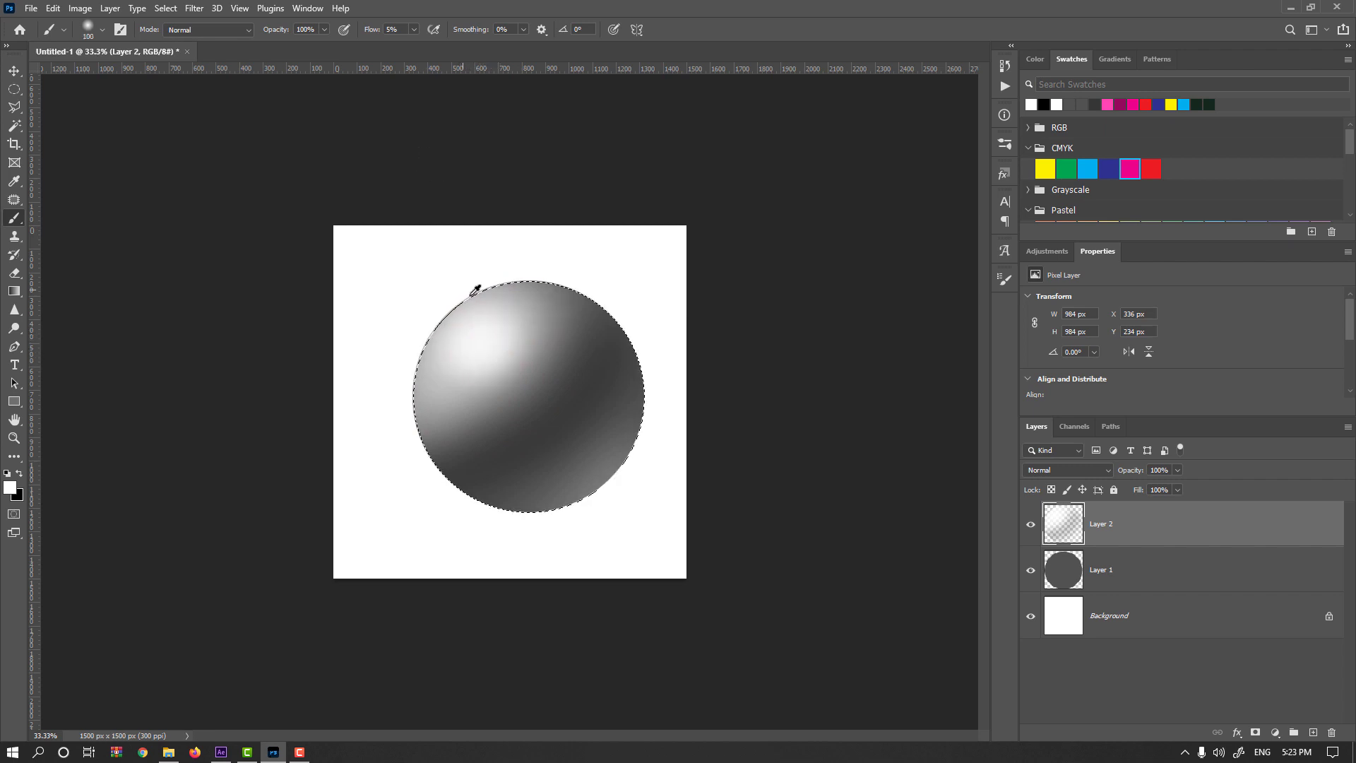
pyautogui.moveTo(475, 293)
pyautogui.keyDown('alt'); pyautogui.mouseDown()
pyautogui.moveTo(480, 385)
pyautogui.moveTo(497, 323)
pyautogui.moveTo(477, 346)
pyautogui.moveTo(484, 318)
pyautogui.moveTo(496, 326)
pyautogui.moveTo(482, 343)
pyautogui.moveTo(522, 418)
pyautogui.moveTo(511, 306)
pyautogui.moveTo(406, 474)
pyautogui.moveTo(492, 461)
pyautogui.moveTo(495, 357)
pyautogui.moveTo(510, 357)
pyautogui.moveTo(540, 324)
pyautogui.mouseUp(); pyautogui.keyUp('alt')
pyautogui.moveTo(487, 408); pyautogui.dragTo(445, 424)
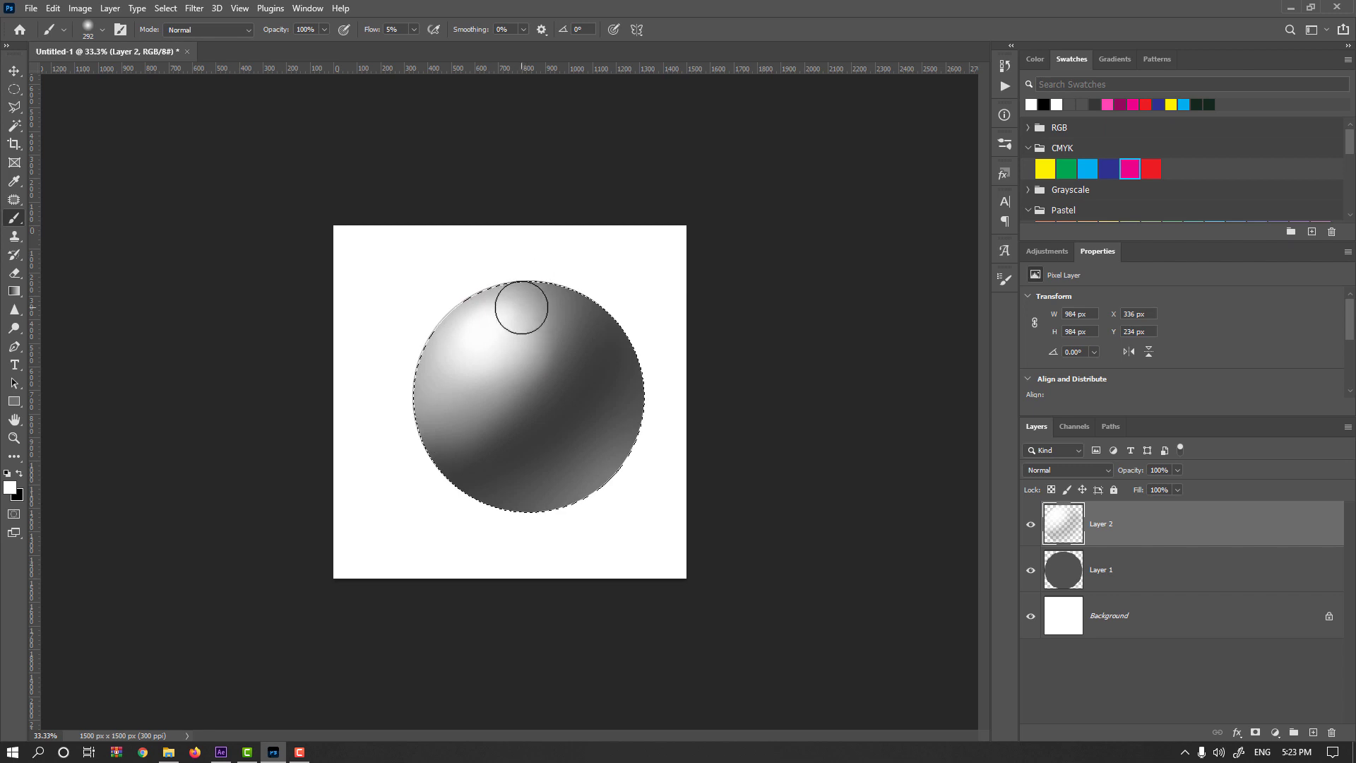
# Undo the last highlight stroke, then lock Layer 2's transparent pixels and smooth its shading with a Gaussian Blur.
pyautogui.hotkey('ctrl', 'z')
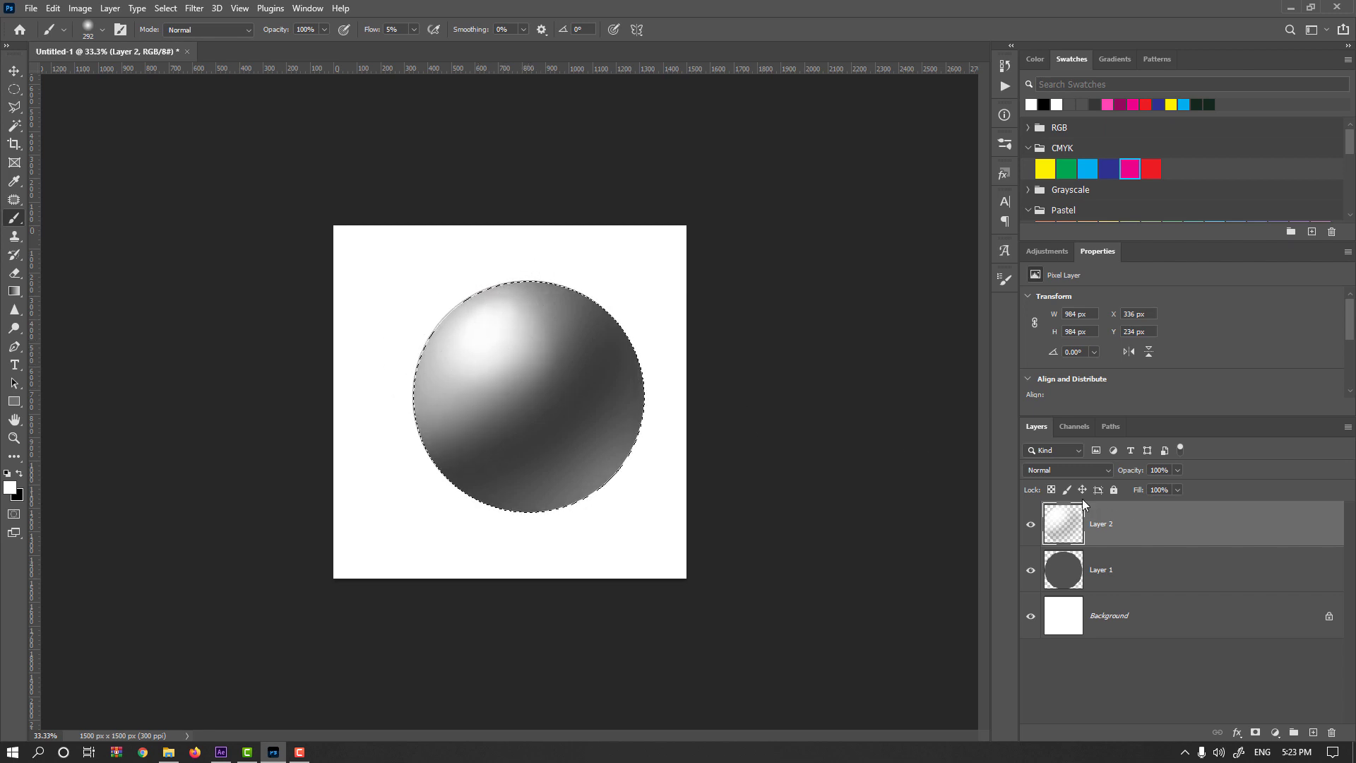
pyautogui.click(1052, 490)
pyautogui.click(194, 8)
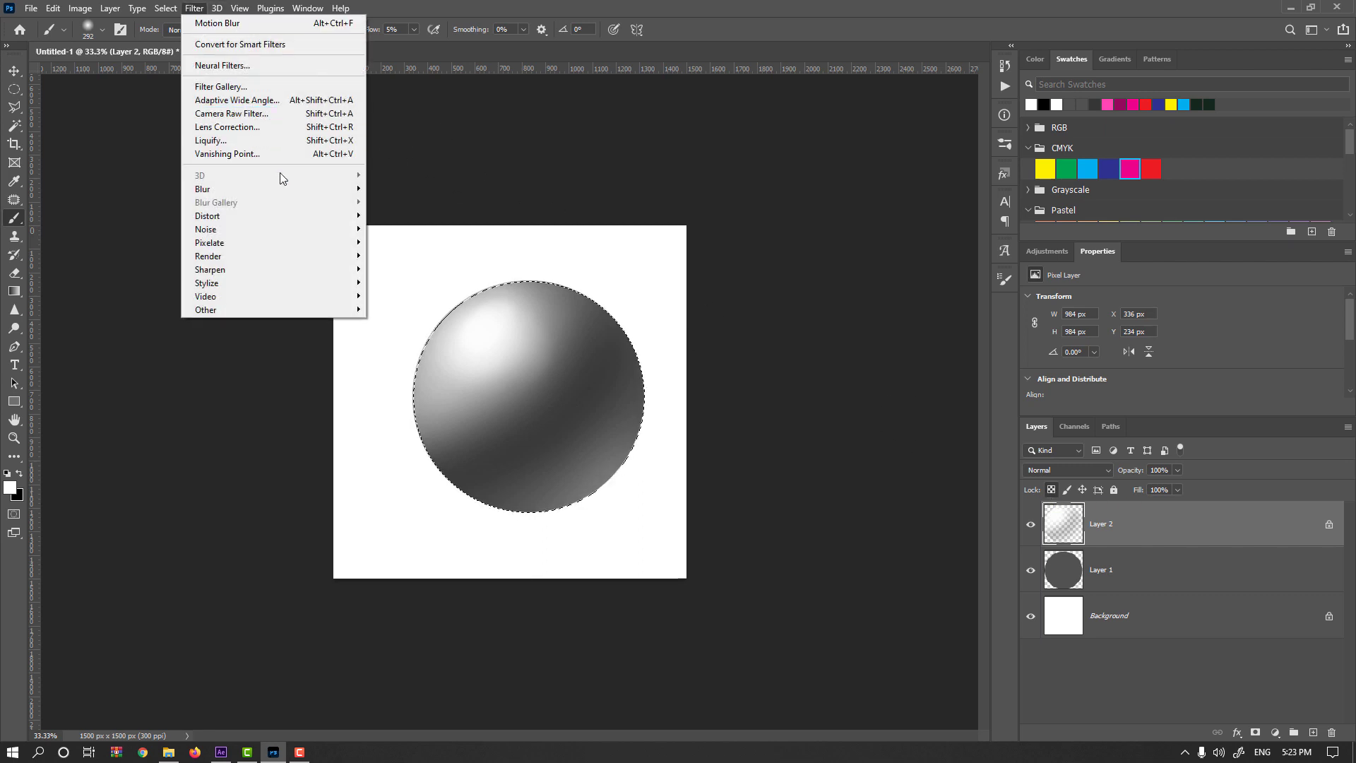
pyautogui.moveTo(297, 189)
pyautogui.click(404, 243)
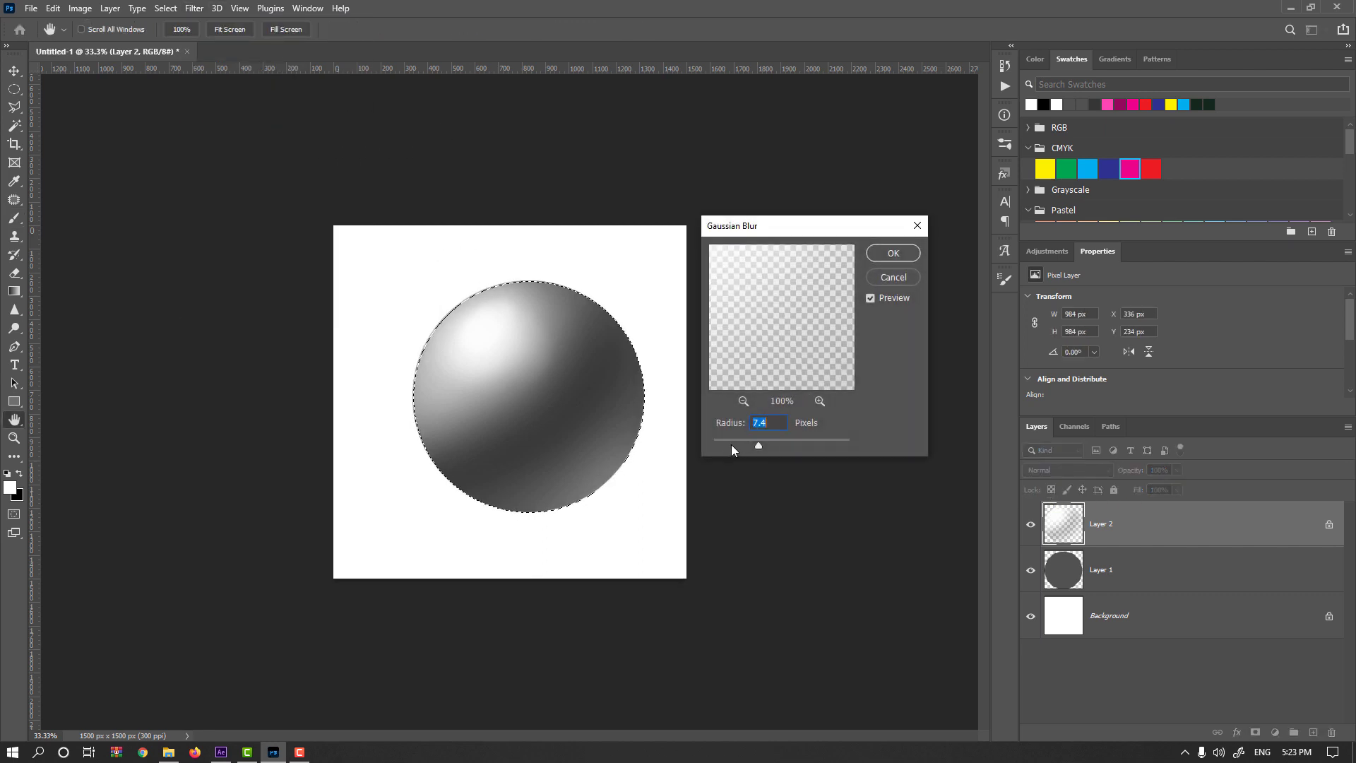
pyautogui.moveTo(731, 442)
pyautogui.mouseDown()
pyautogui.moveTo(815, 439)
pyautogui.moveTo(729, 441)
pyautogui.mouseUp()
pyautogui.press('Return')
pyautogui.press('b')
pyautogui.hotkey('ctrl', 'd')
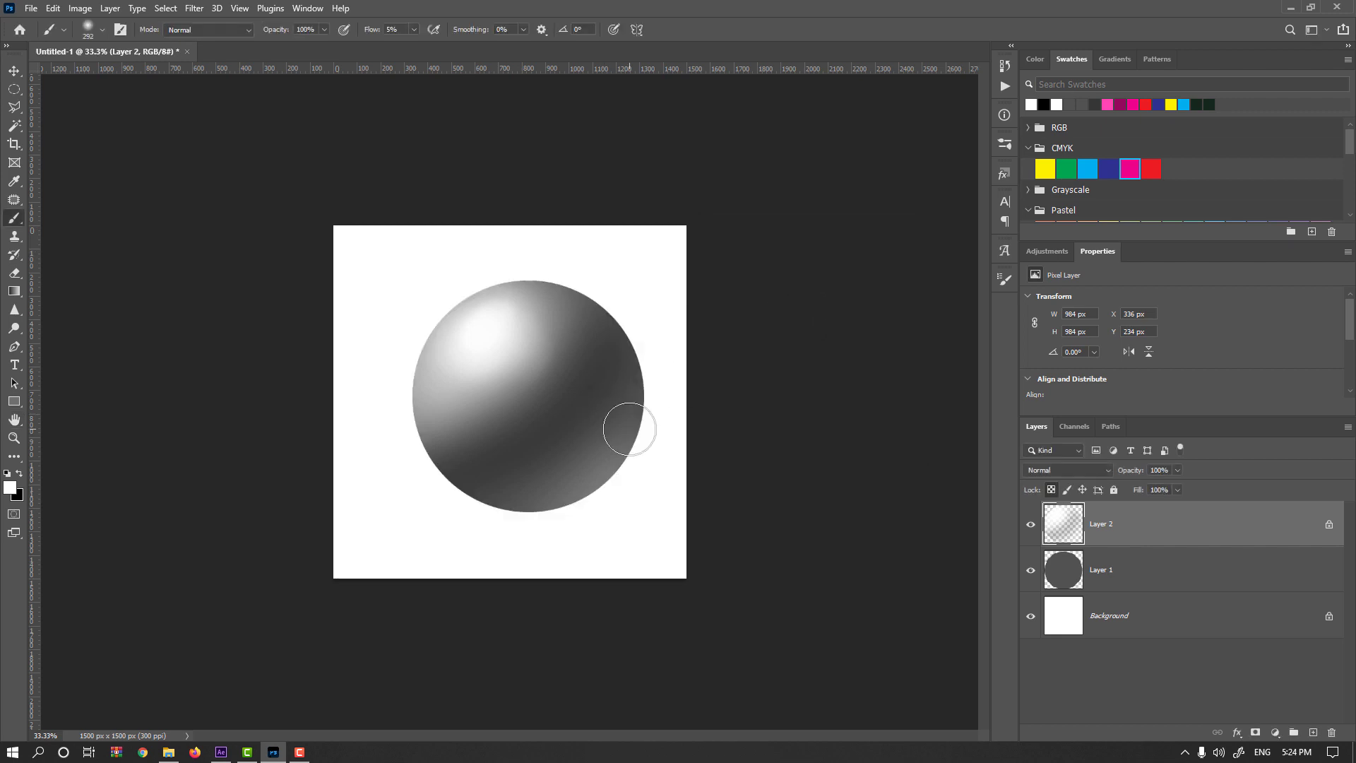
# Link Layer 1 and Layer 2, and scale the sphere proportionally down to about 654 px in diameter.
pyautogui.keyDown('shift'); pyautogui.click(1059, 572); pyautogui.keyUp('shift')
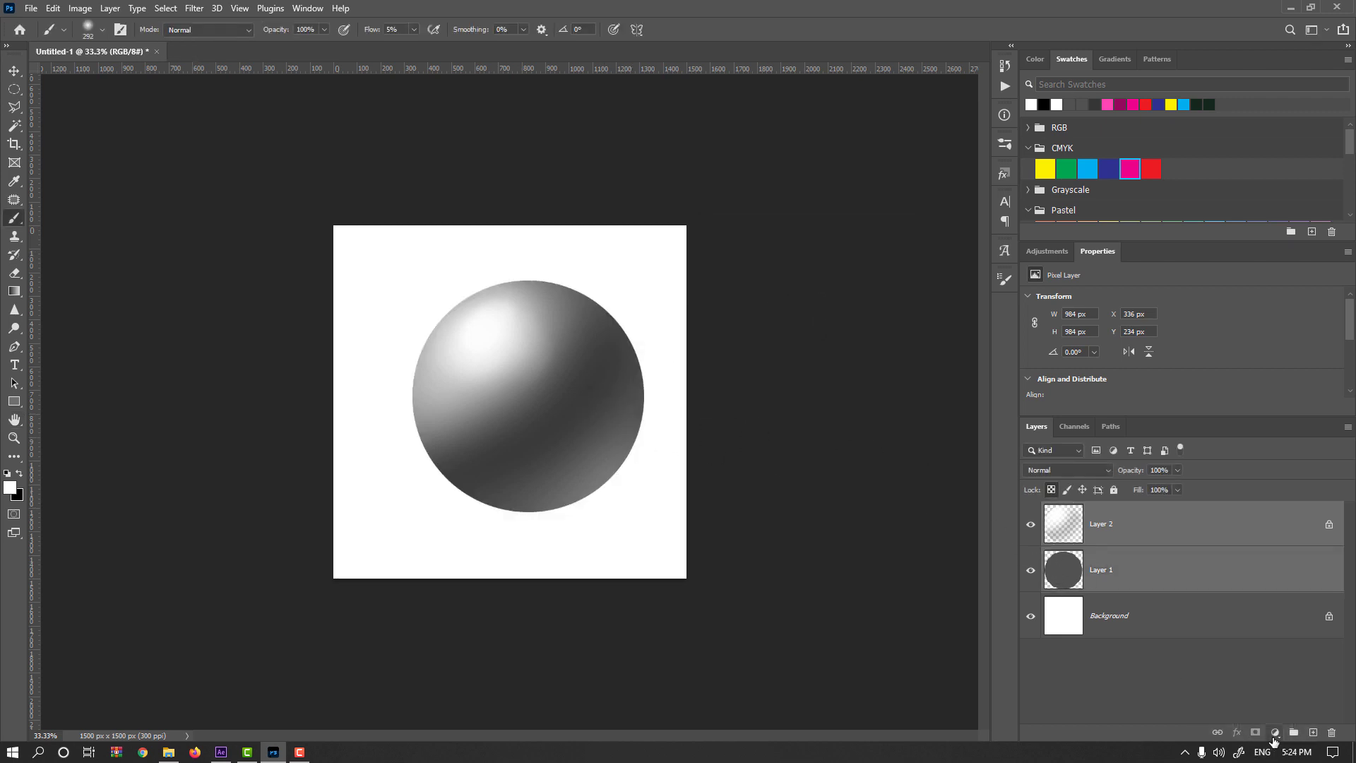
pyautogui.click(1217, 733)
pyautogui.press('v')
pyautogui.hotkey('ctrl', 't')
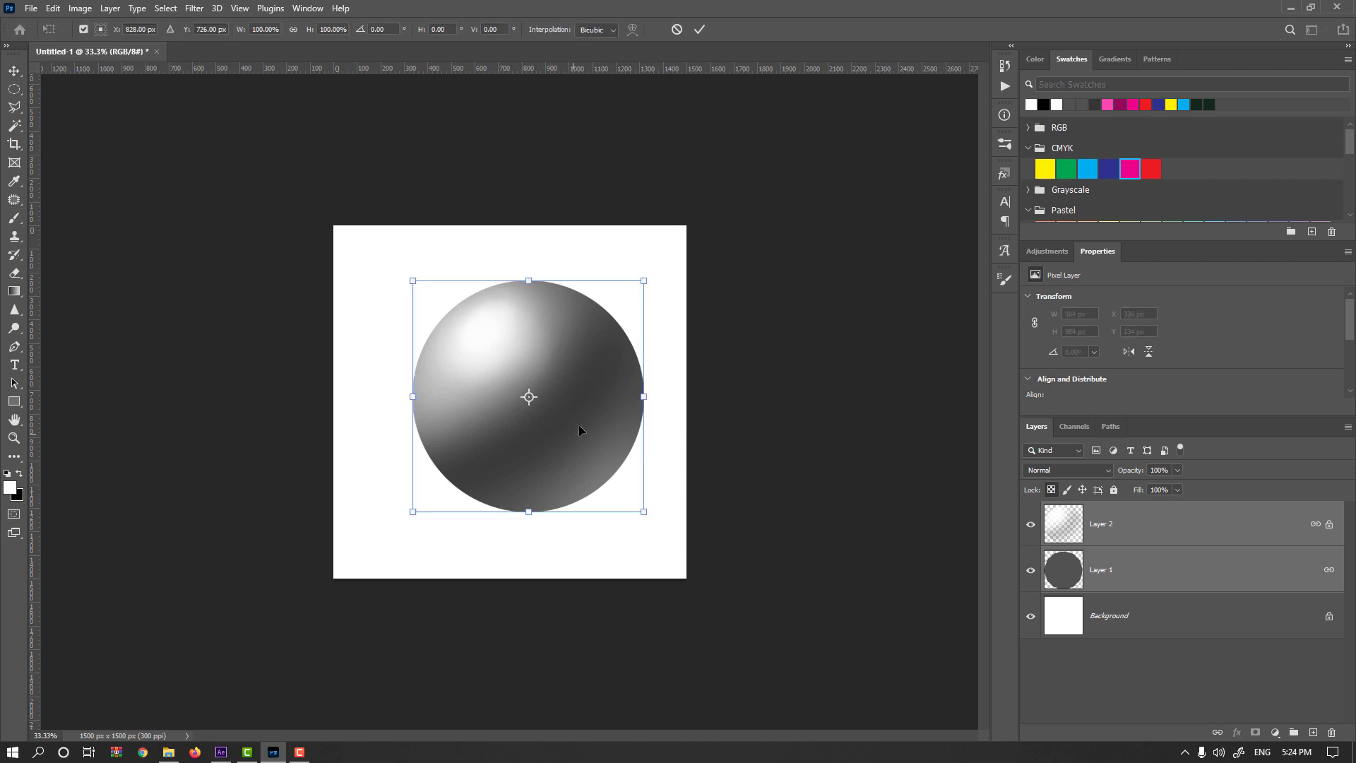
pyautogui.moveTo(645, 283); pyautogui.dragTo(543, 306)
pyautogui.press('Return')
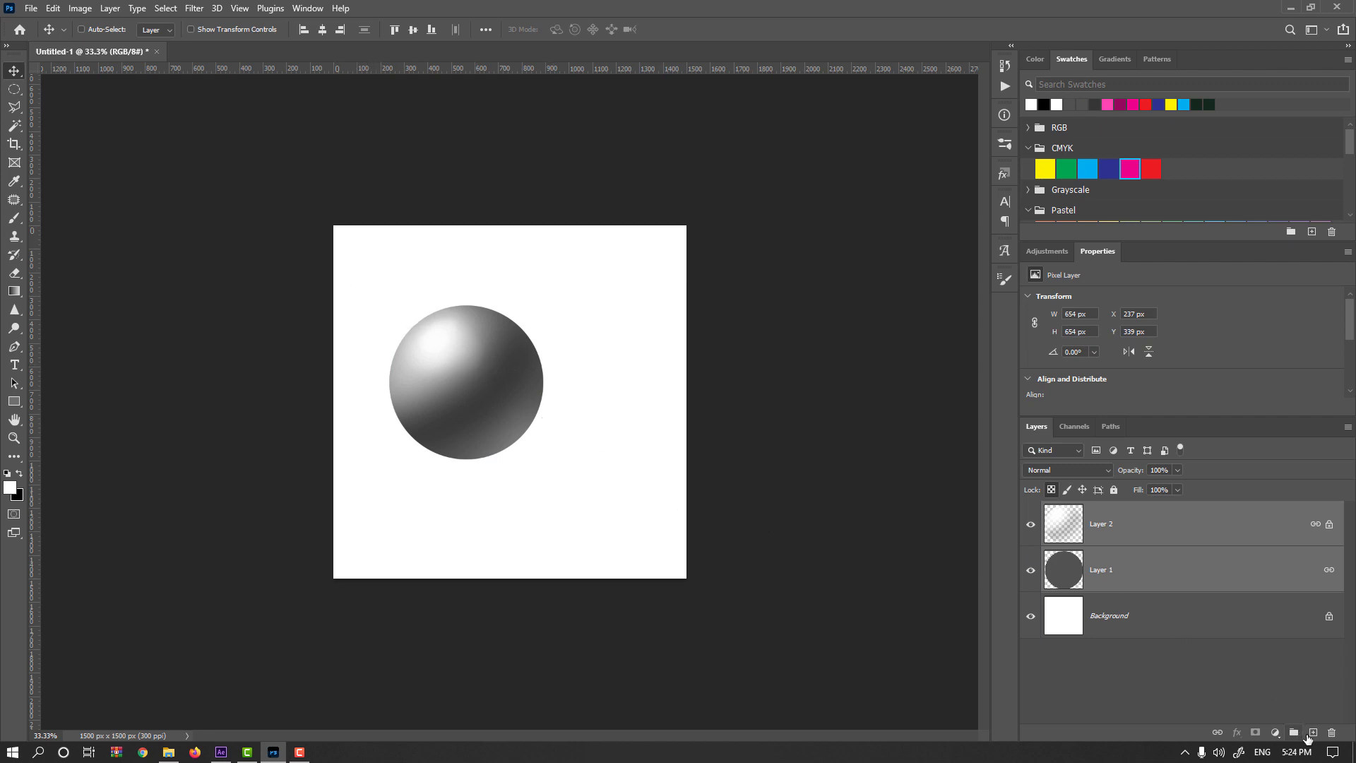
# Add a new layer above the Background and select a flat ellipse about 756 by 120 px beneath the sphere, extending to its right.
pyautogui.click(1203, 624)
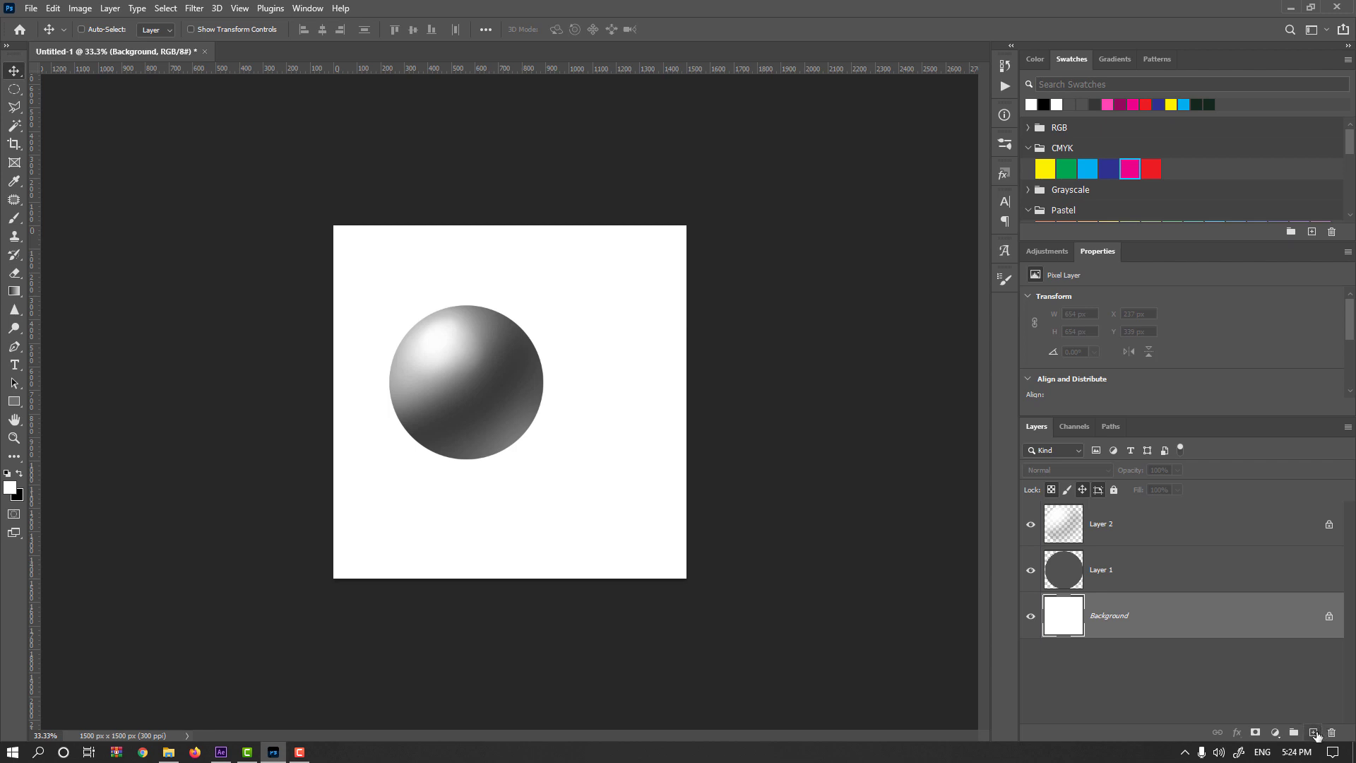
pyautogui.click(1313, 733)
pyautogui.click(15, 91)
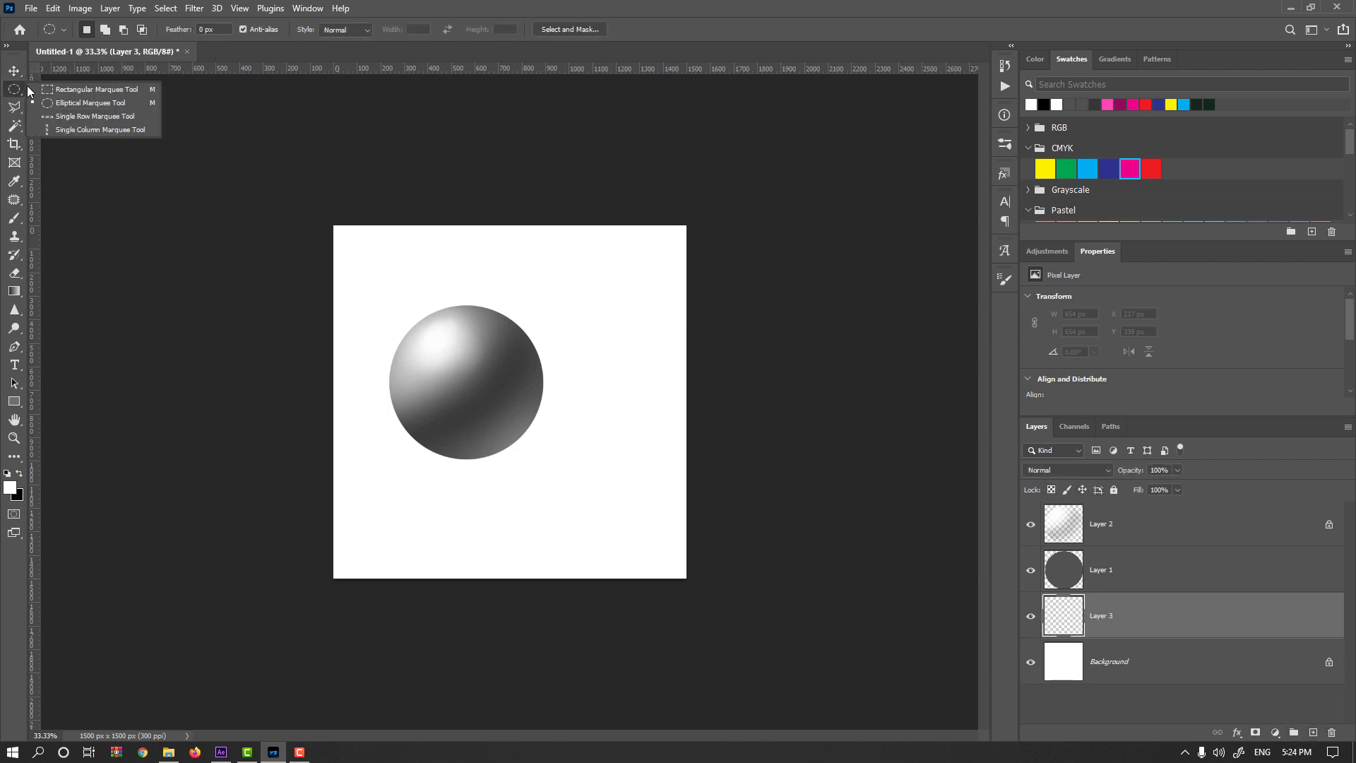
pyautogui.click(71, 103)
pyautogui.moveTo(461, 457); pyautogui.dragTo(562, 459)
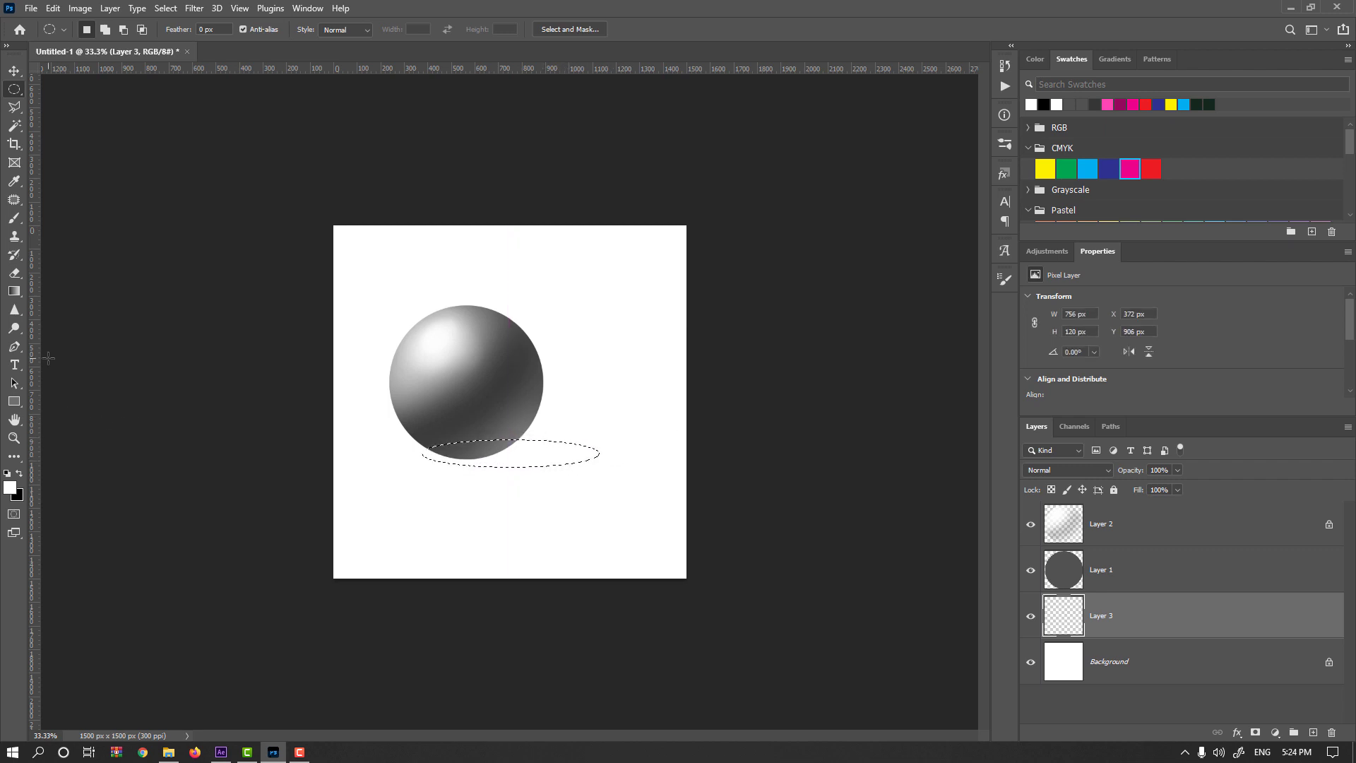
# Fill the ellipse with a linear black-to-white gradient from its left end to beyond its right end, and deselect.
pyautogui.press('g')
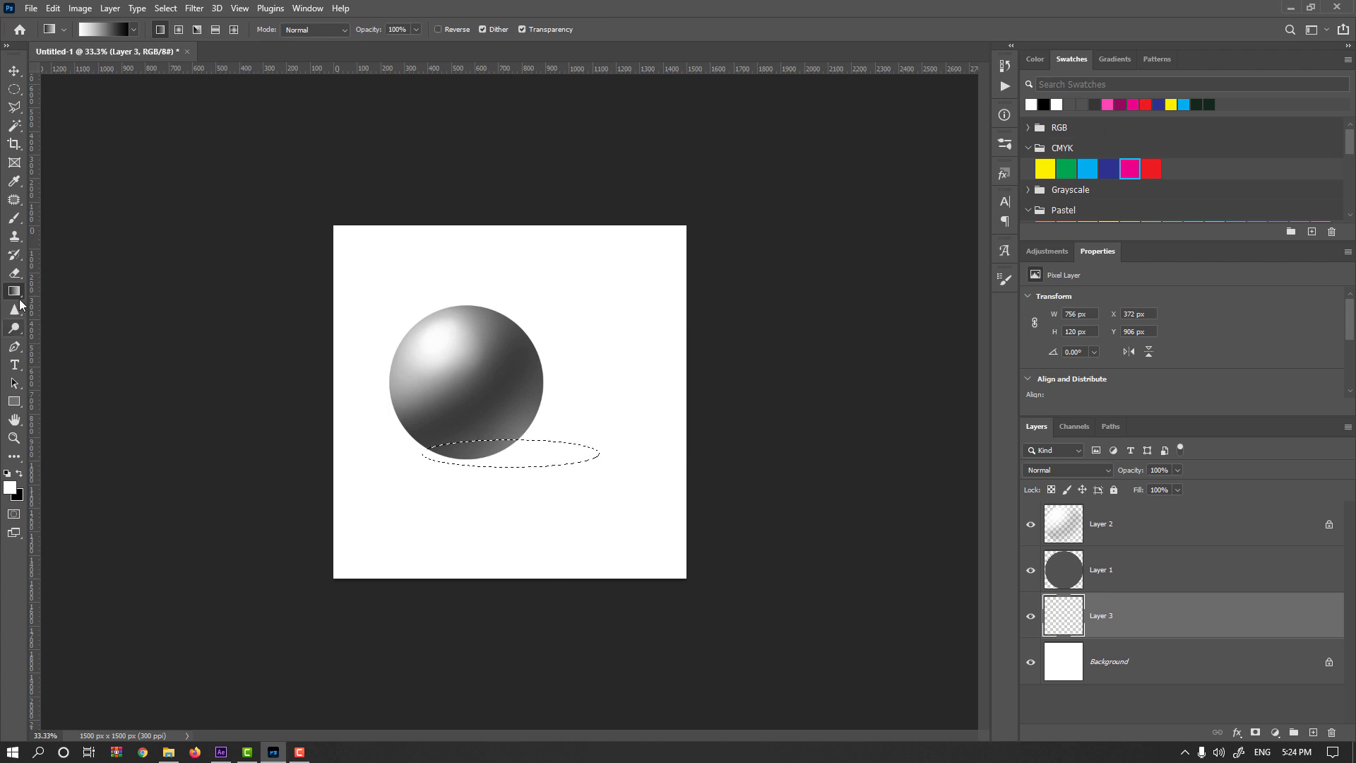
pyautogui.click(21, 472)
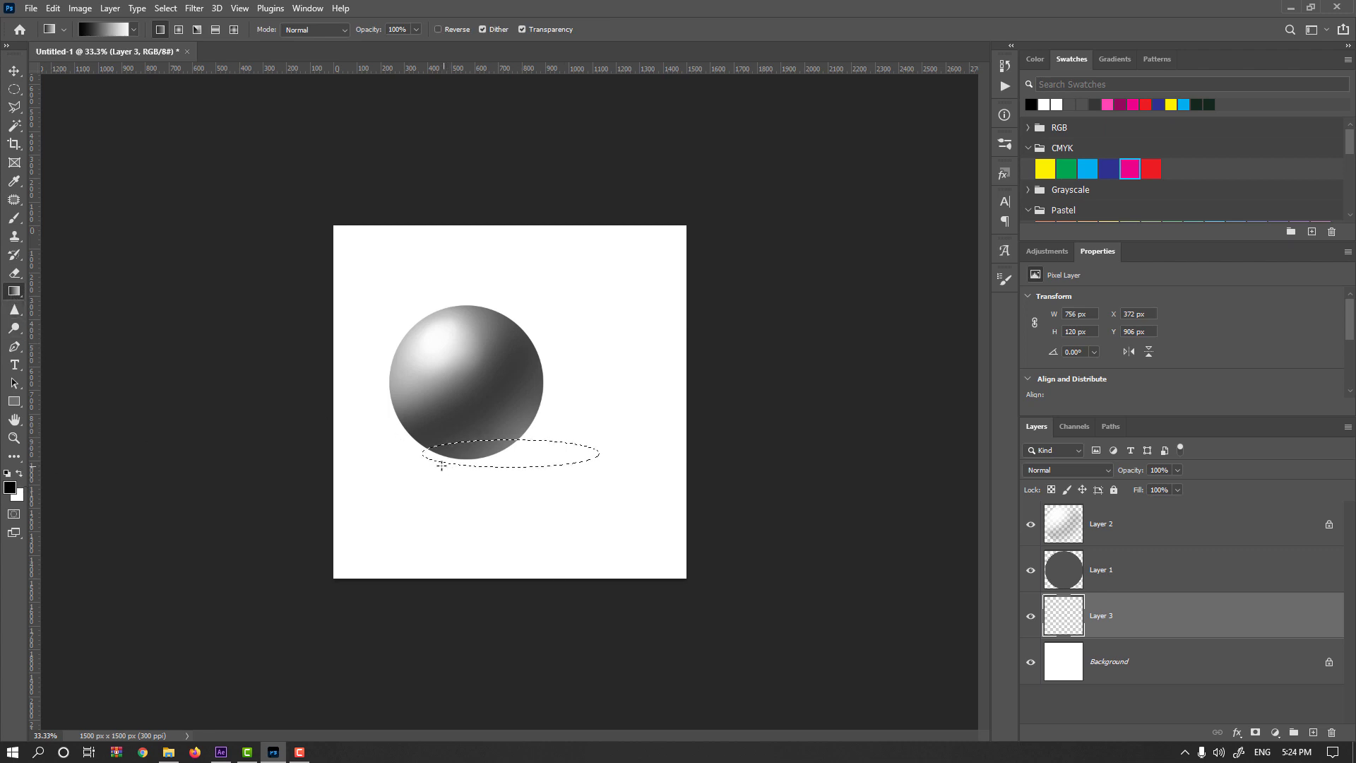
pyautogui.moveTo(420, 455); pyautogui.dragTo(501, 455)
pyautogui.moveTo(669, 454); pyautogui.dragTo(669, 454)
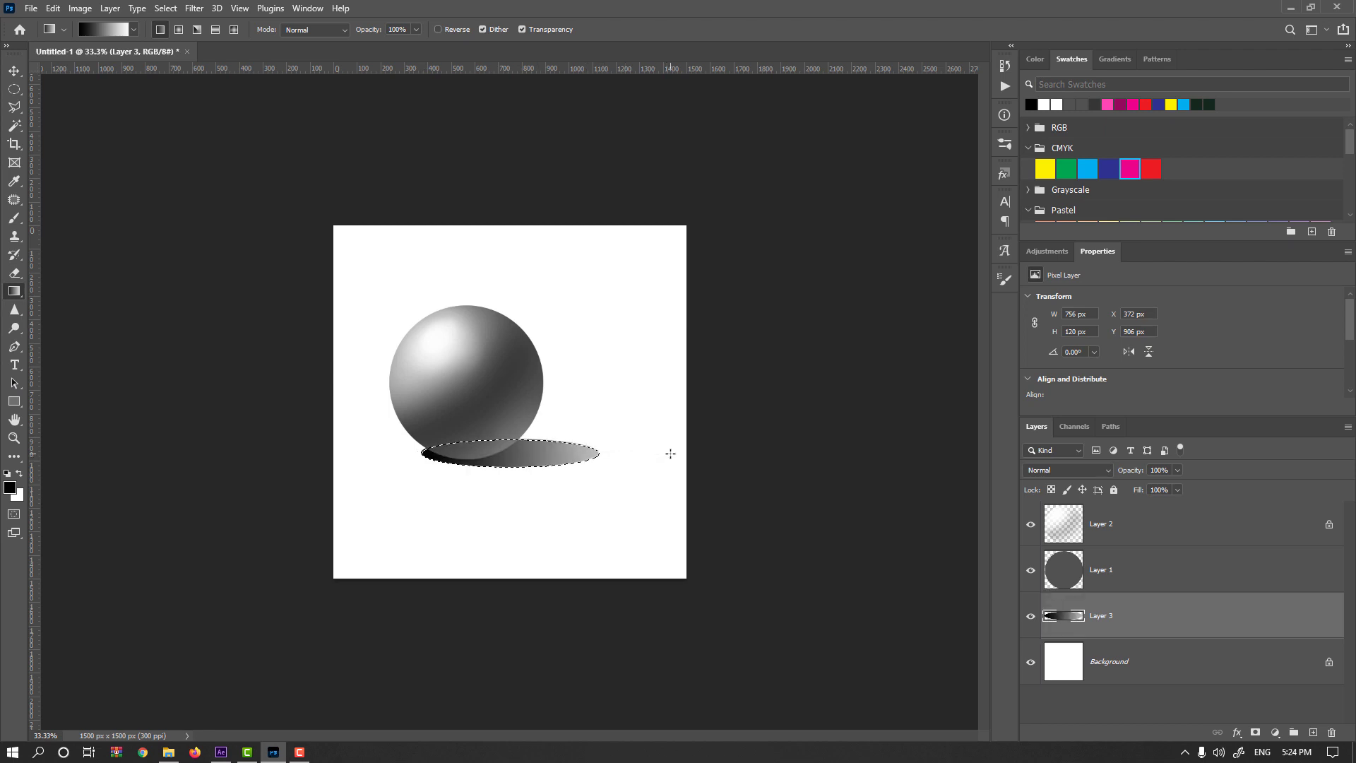
pyautogui.hotkey('ctrl', 'd')
# Distort the shadow ellipse so its right end rises, making it about 744 by 173 px.
pyautogui.hotkey('ctrl', 't')
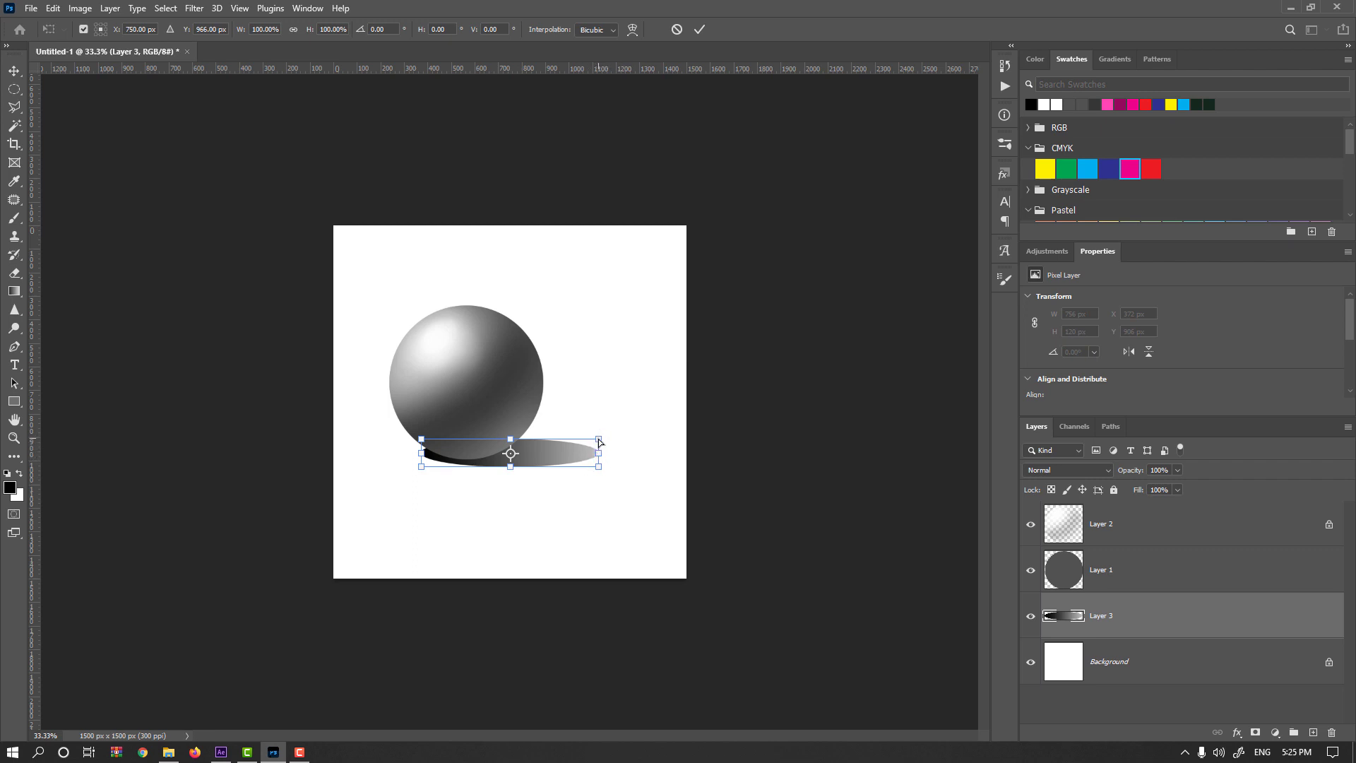
pyautogui.moveTo(599, 443)
pyautogui.mouseDown()
pyautogui.moveTo(604, 428)
pyautogui.moveTo(598, 450)
pyautogui.mouseUp()
pyautogui.press('Return')
pyautogui.press('g')
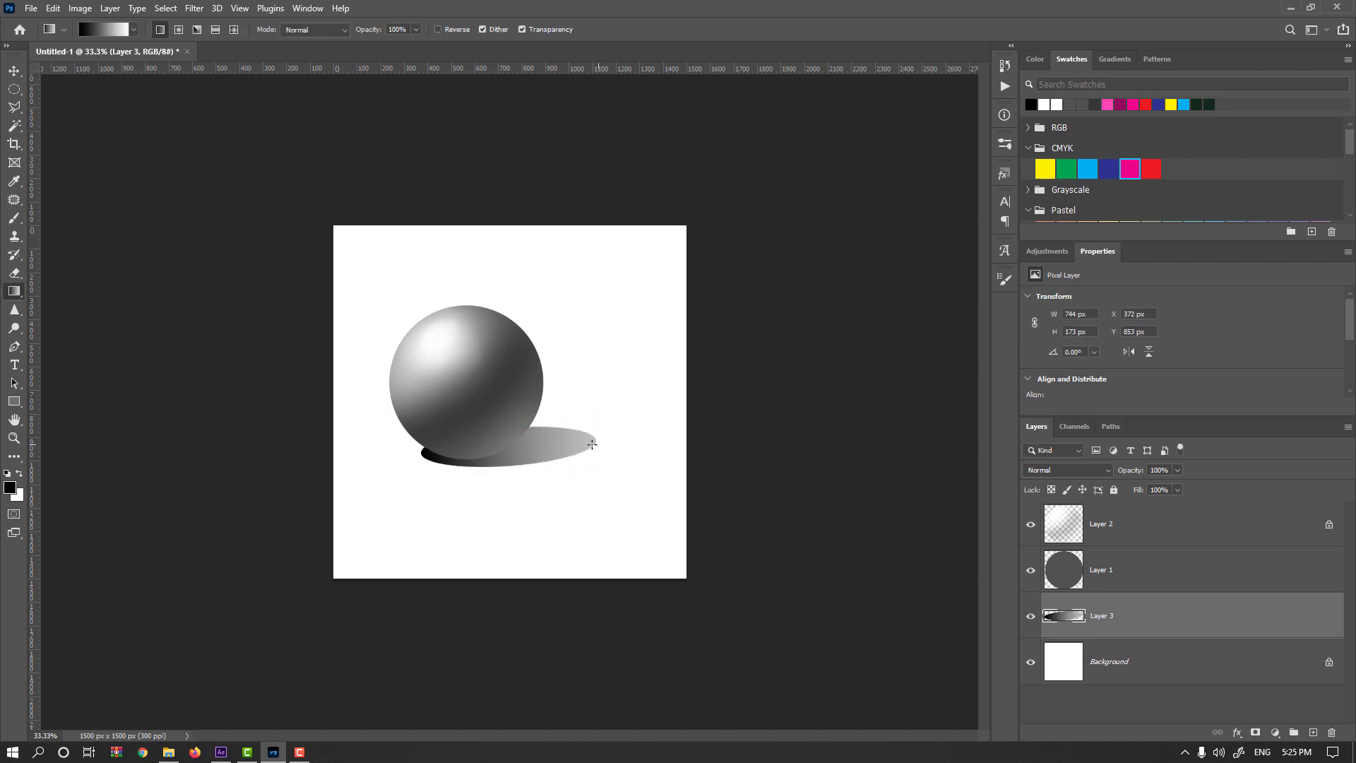
# Convert the shadow layer to a smart object and apply a Gaussian Blur with a radius of 8.6 pixels.
pyautogui.rightClick(1156, 617)
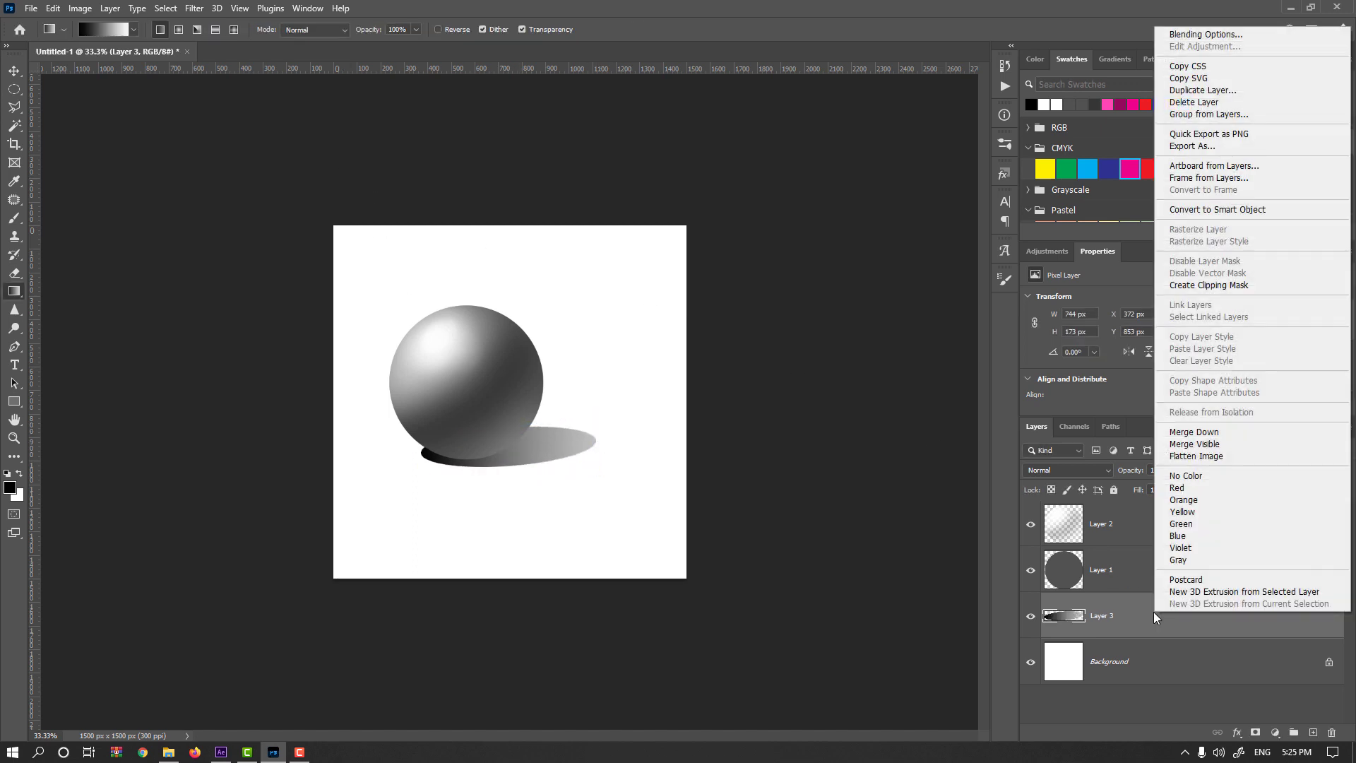
pyautogui.click(1217, 209)
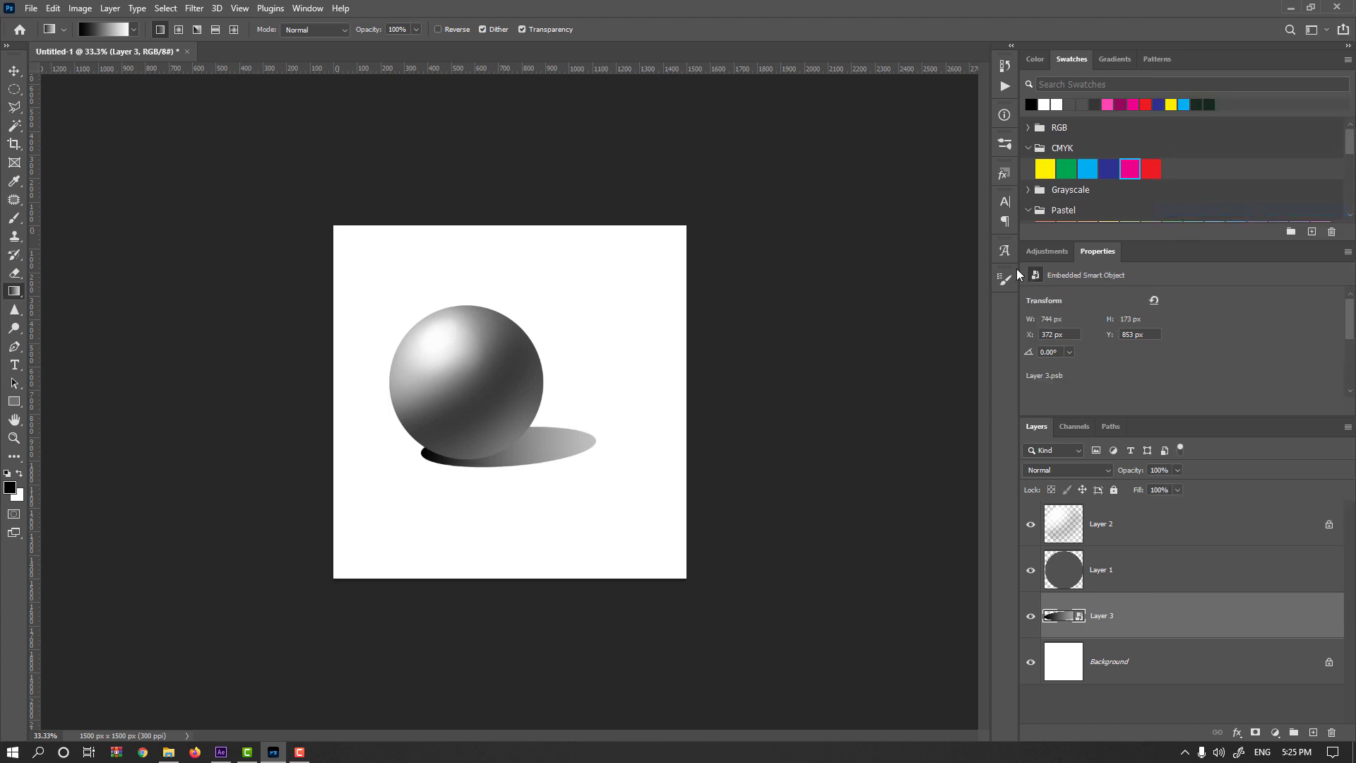
pyautogui.click(193, 9)
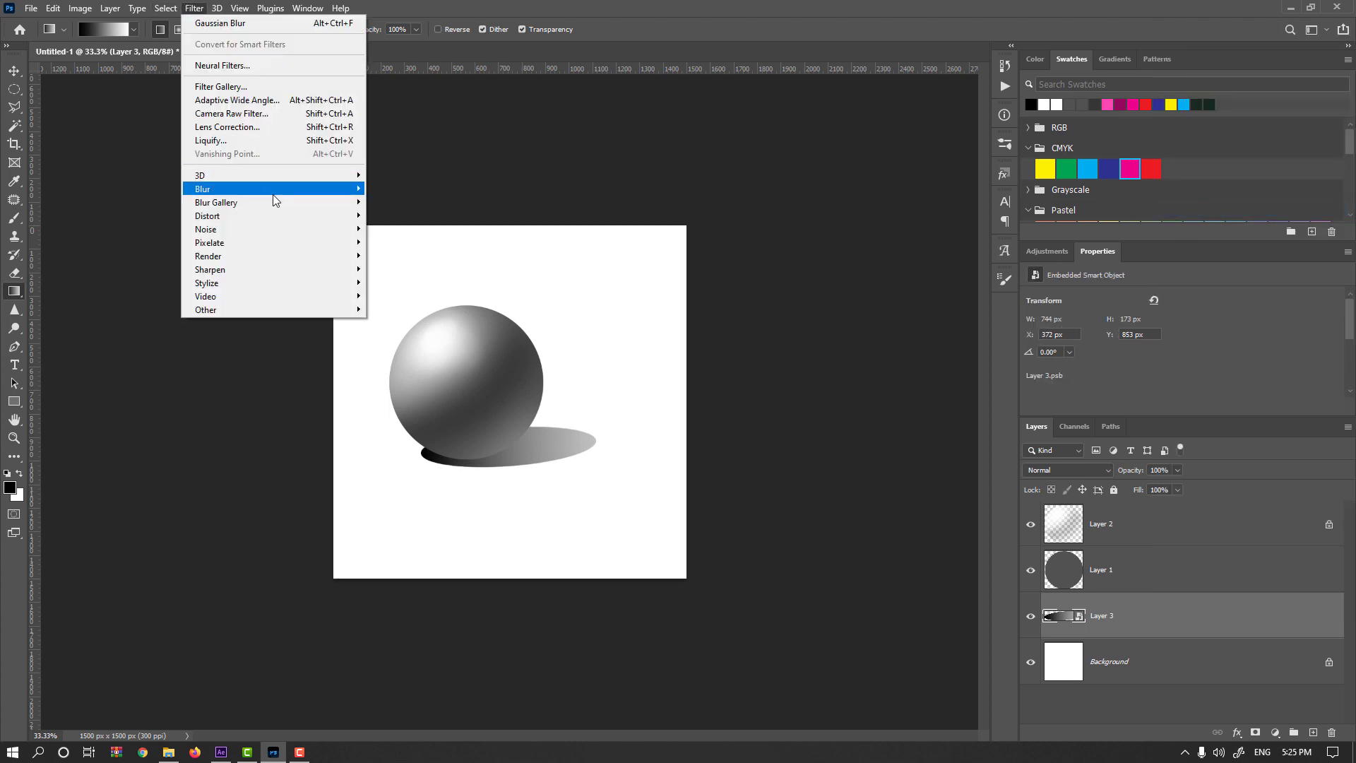
pyautogui.moveTo(278, 206)
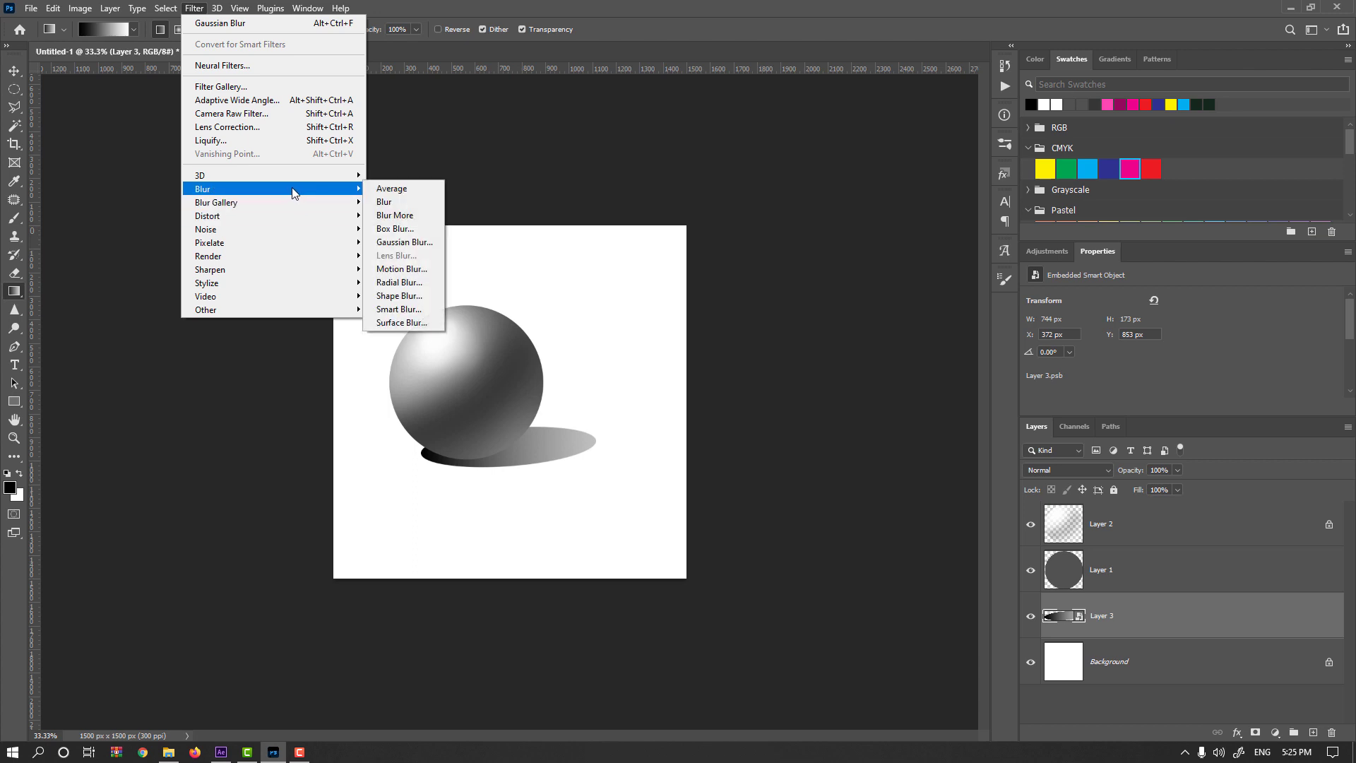
pyautogui.click(406, 243)
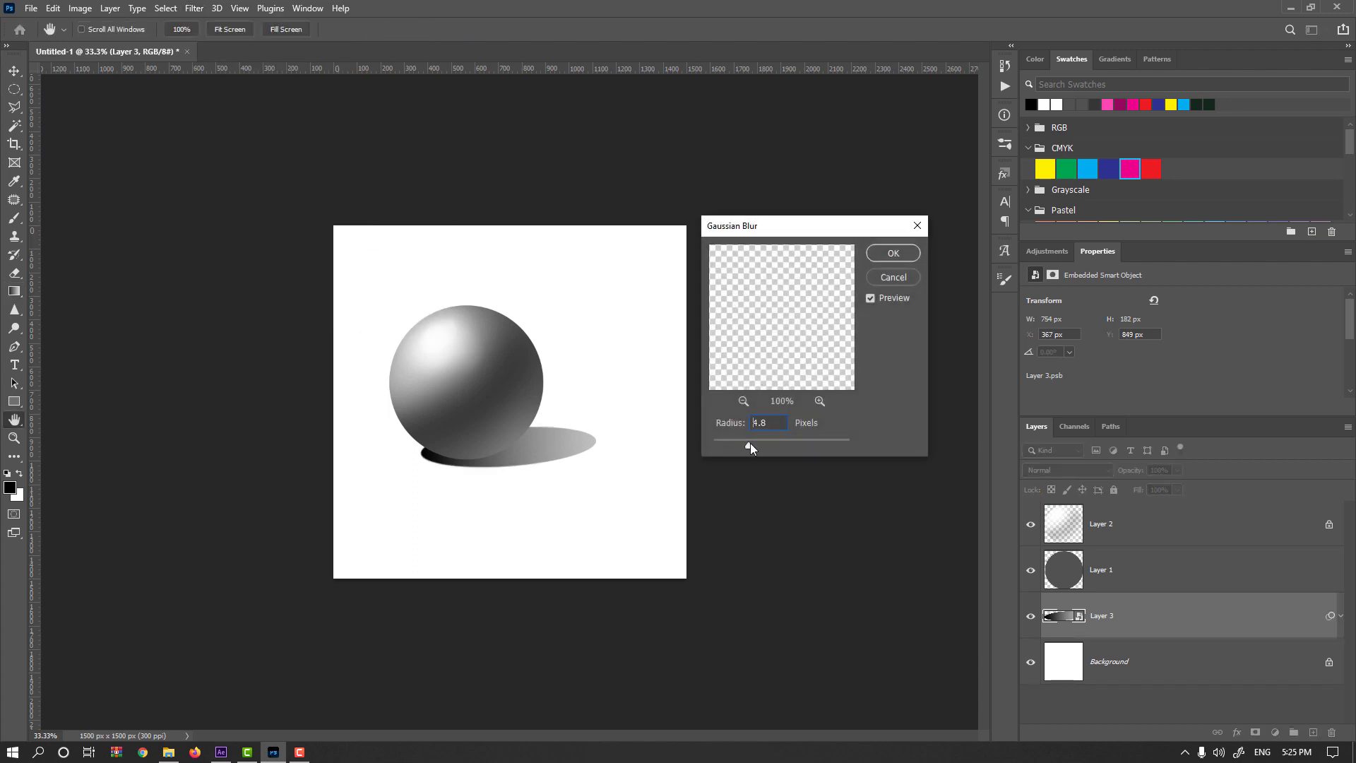
pyautogui.moveTo(750, 443); pyautogui.dragTo(760, 442)
pyautogui.press('Return')
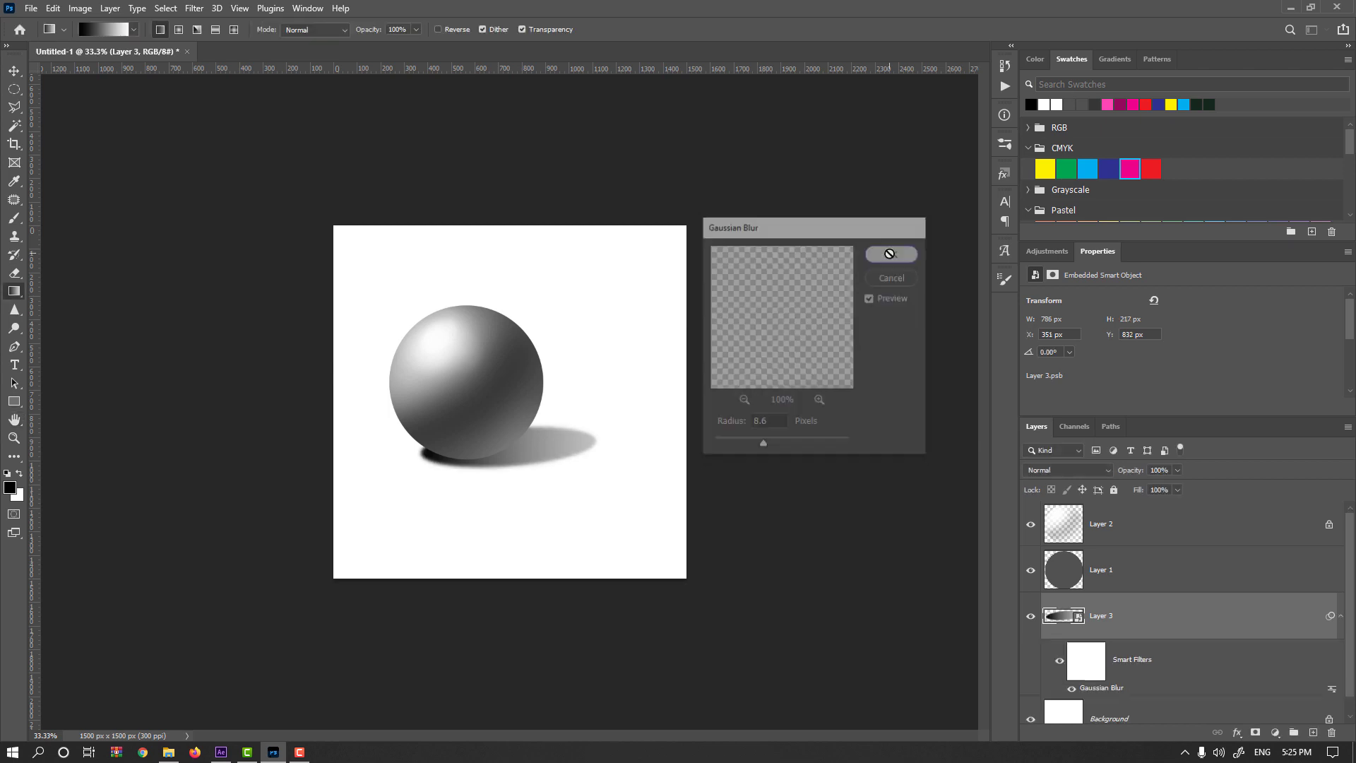
# Paint softly in black at 11% flow on the shadow's smart filter mask, reducing the blur near the sphere's base.
pyautogui.click(1092, 666)
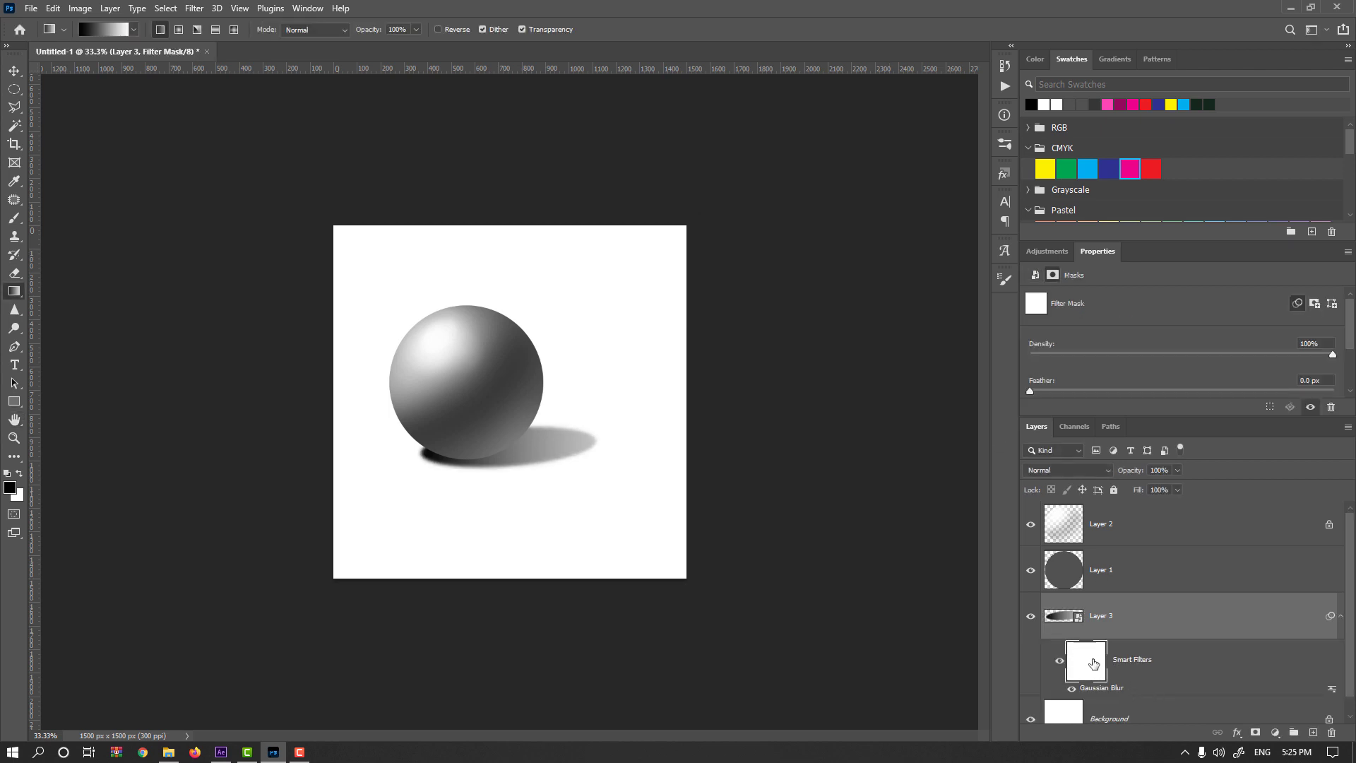
pyautogui.click(15, 218)
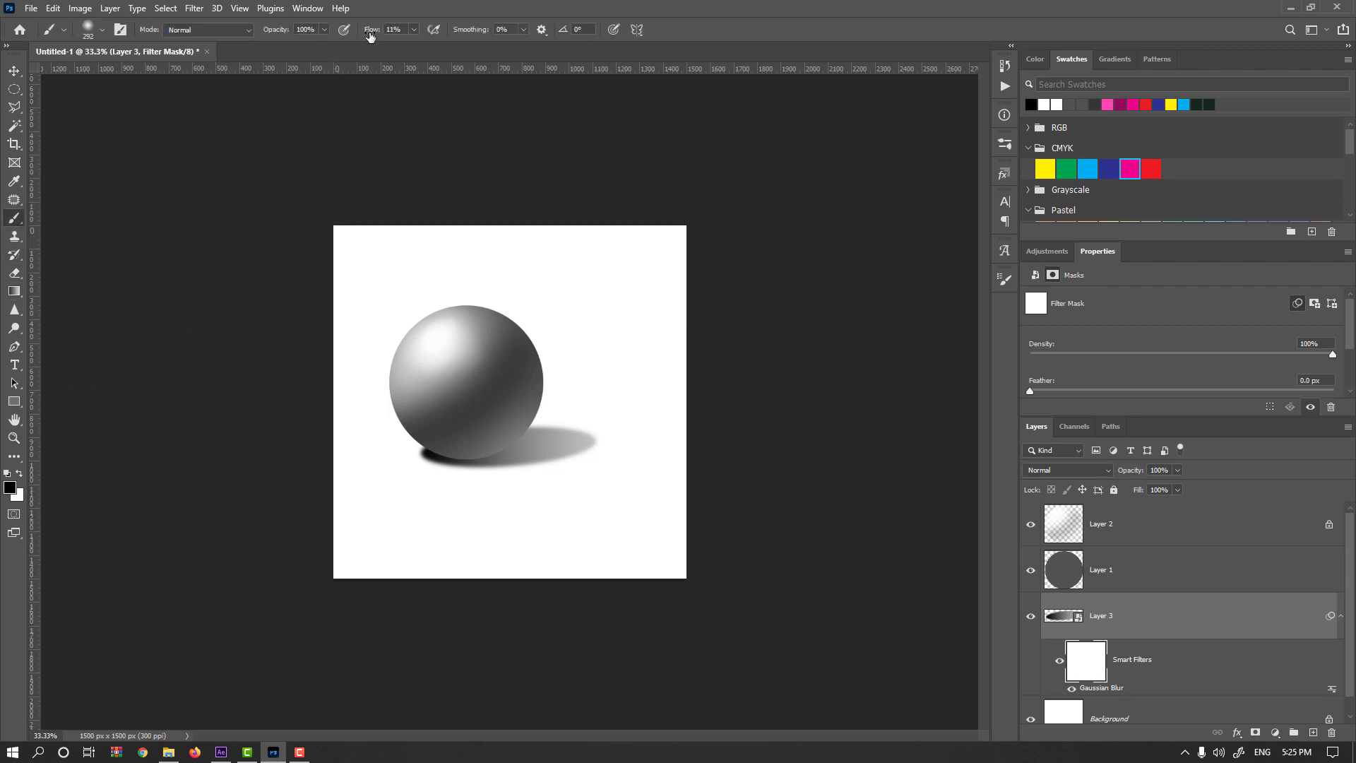
pyautogui.moveTo(365, 441); pyautogui.dragTo(384, 428)
pyautogui.moveTo(455, 454); pyautogui.dragTo(572, 524)
pyautogui.scroll(2, 464, 489)
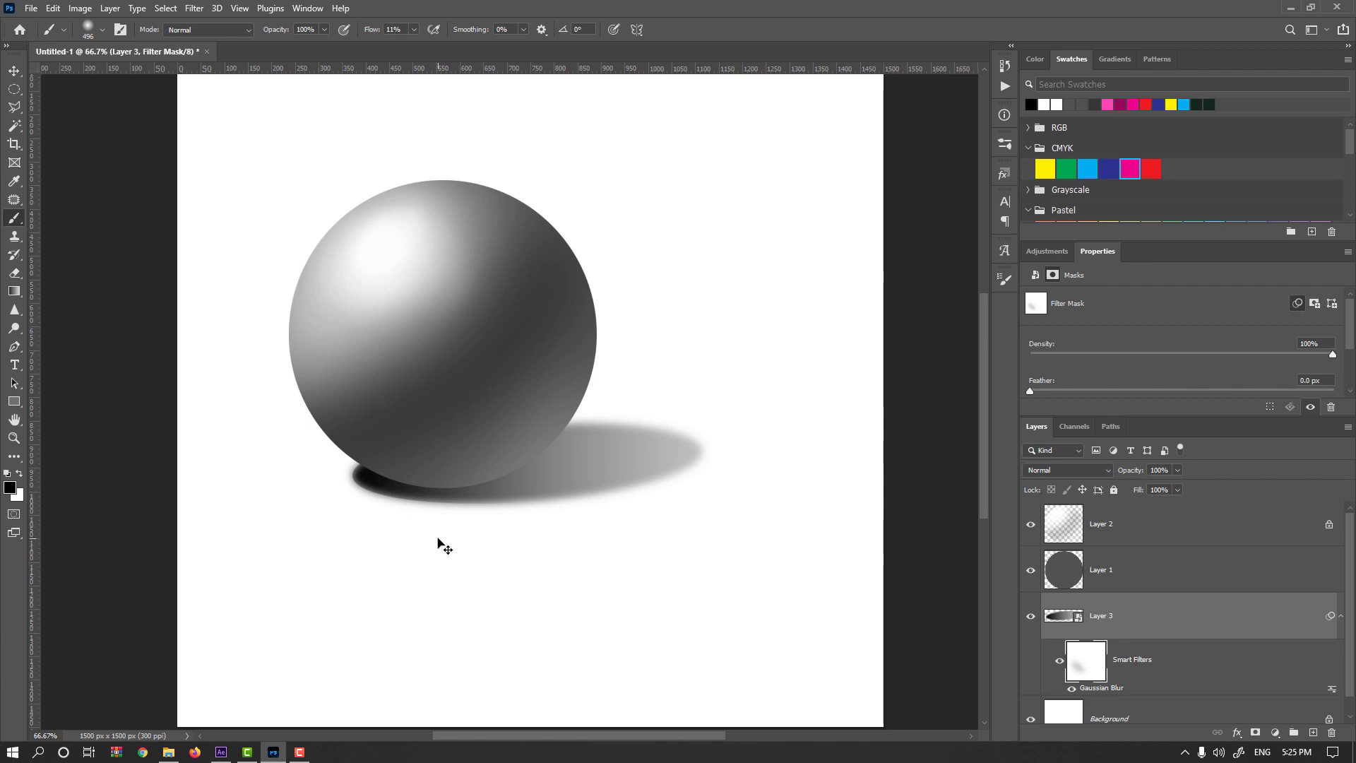
pyautogui.scroll(-2, 424, 523)
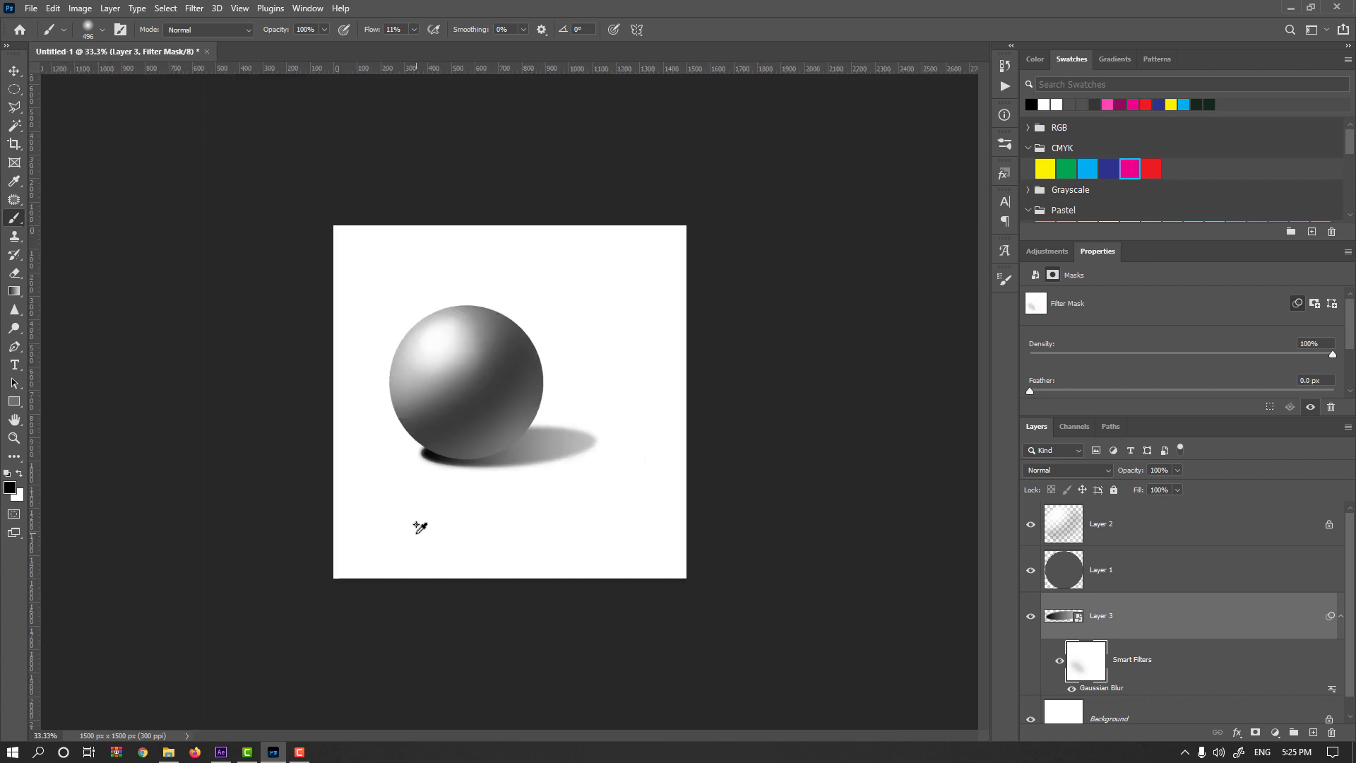
pyautogui.scroll(-1, 420, 527)
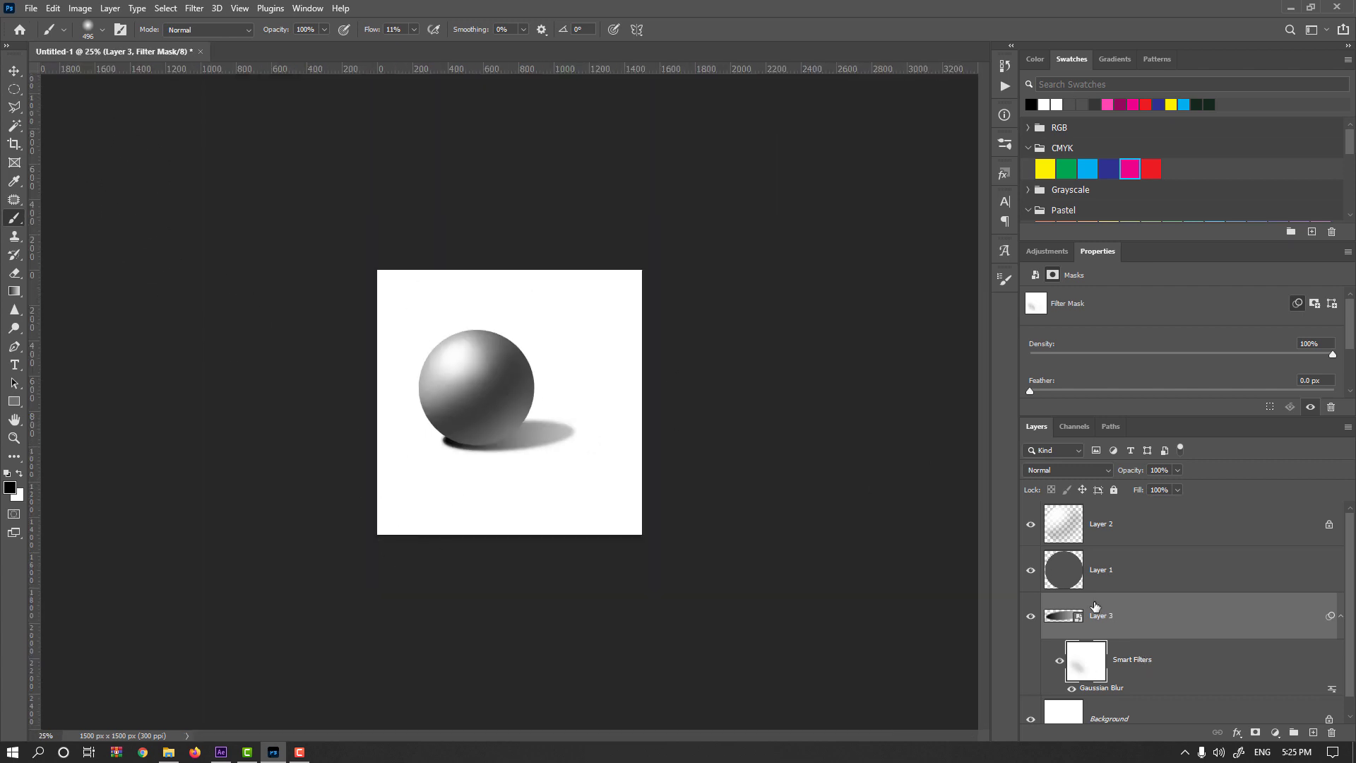
# Select both sphere layers with the shadow layer and move them together to the middle of the canvas.
pyautogui.keyDown('shift'); pyautogui.click(1100, 534); pyautogui.keyUp('shift')
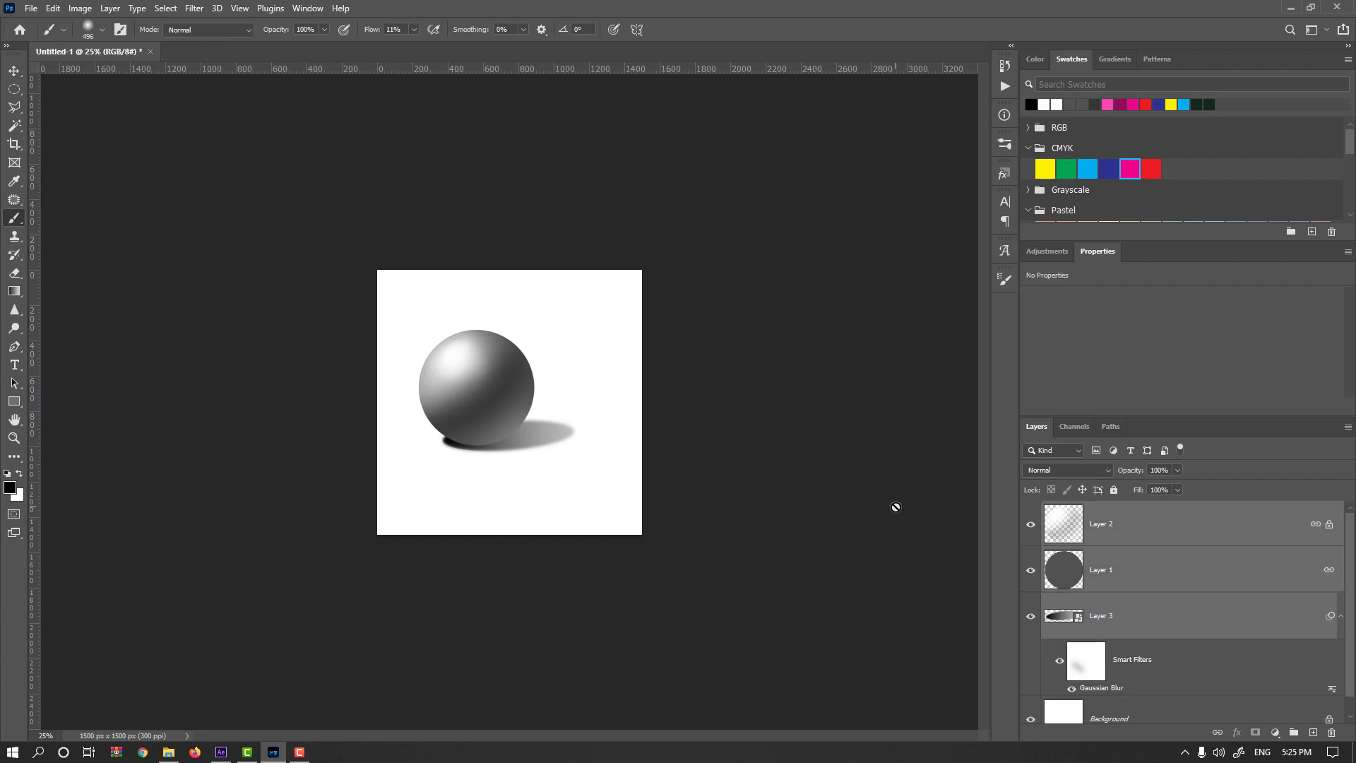
pyautogui.press('v')
pyautogui.moveTo(528, 385); pyautogui.dragTo(555, 405)
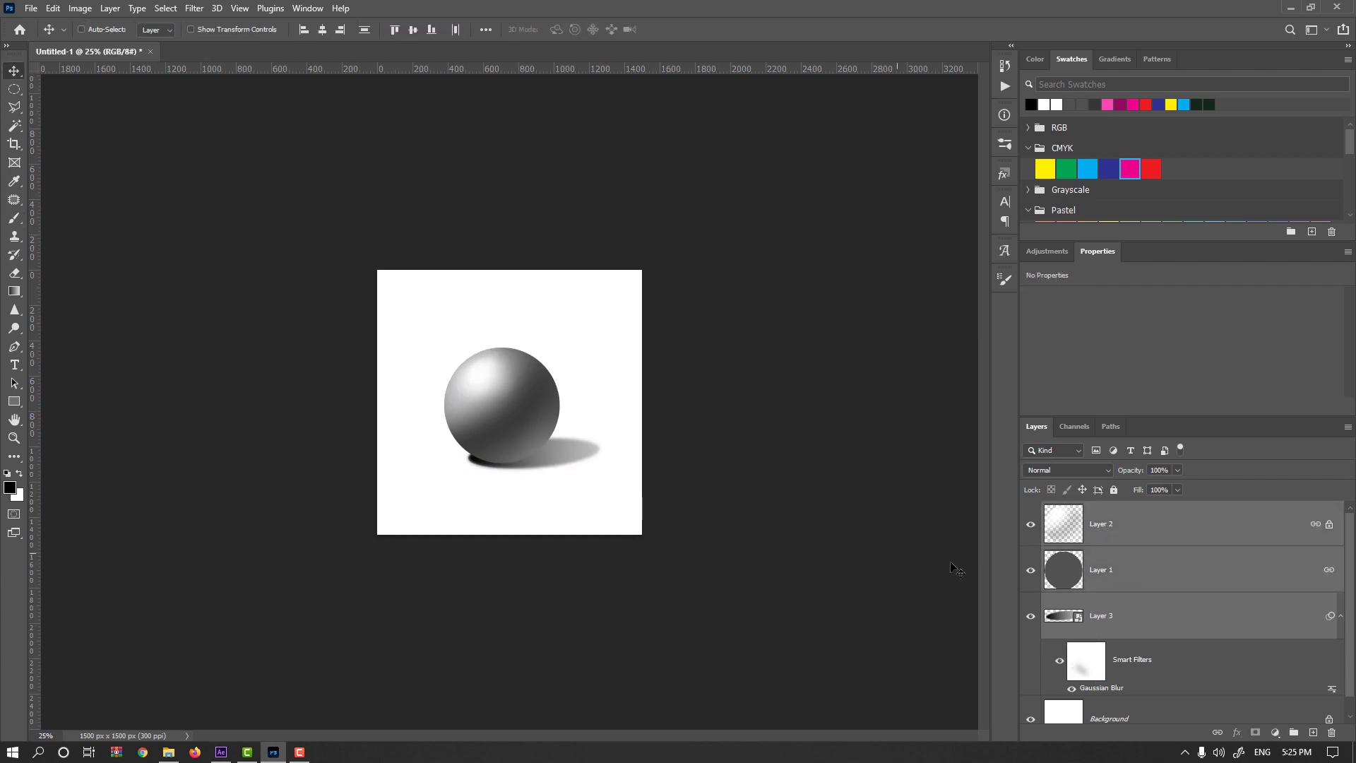
pyautogui.click(1079, 624)
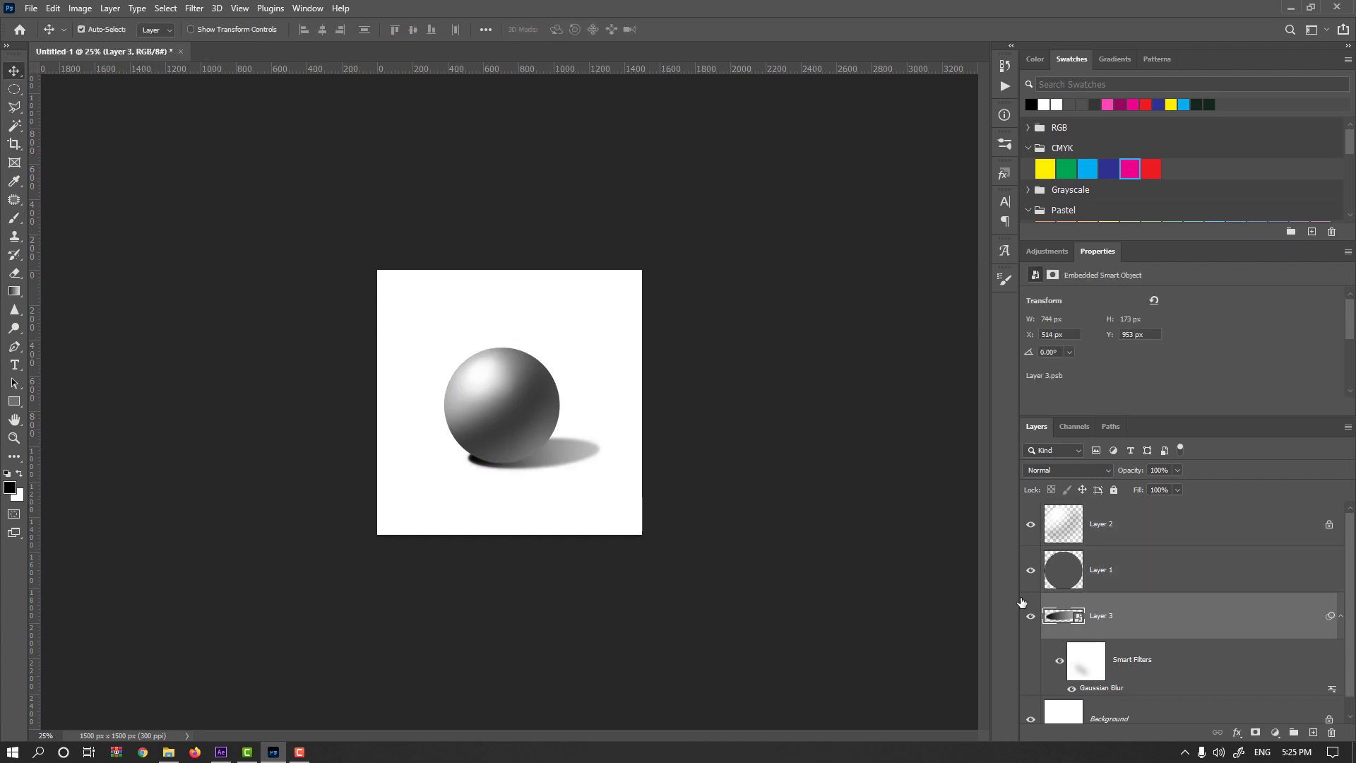
pyautogui.hotkey('ctrl', 't')
pyautogui.press('Return')
pyautogui.press('Escape')
pyautogui.hotkey('ctrl', '-')
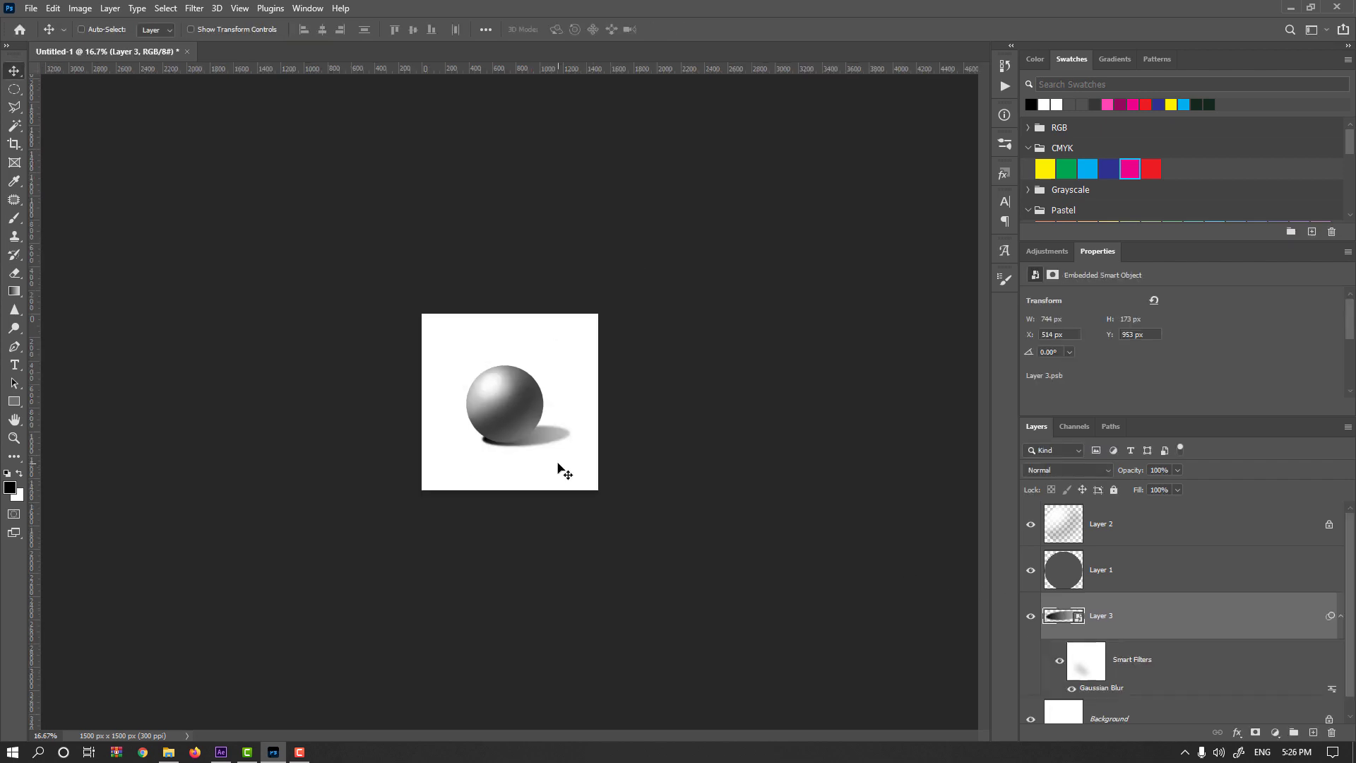